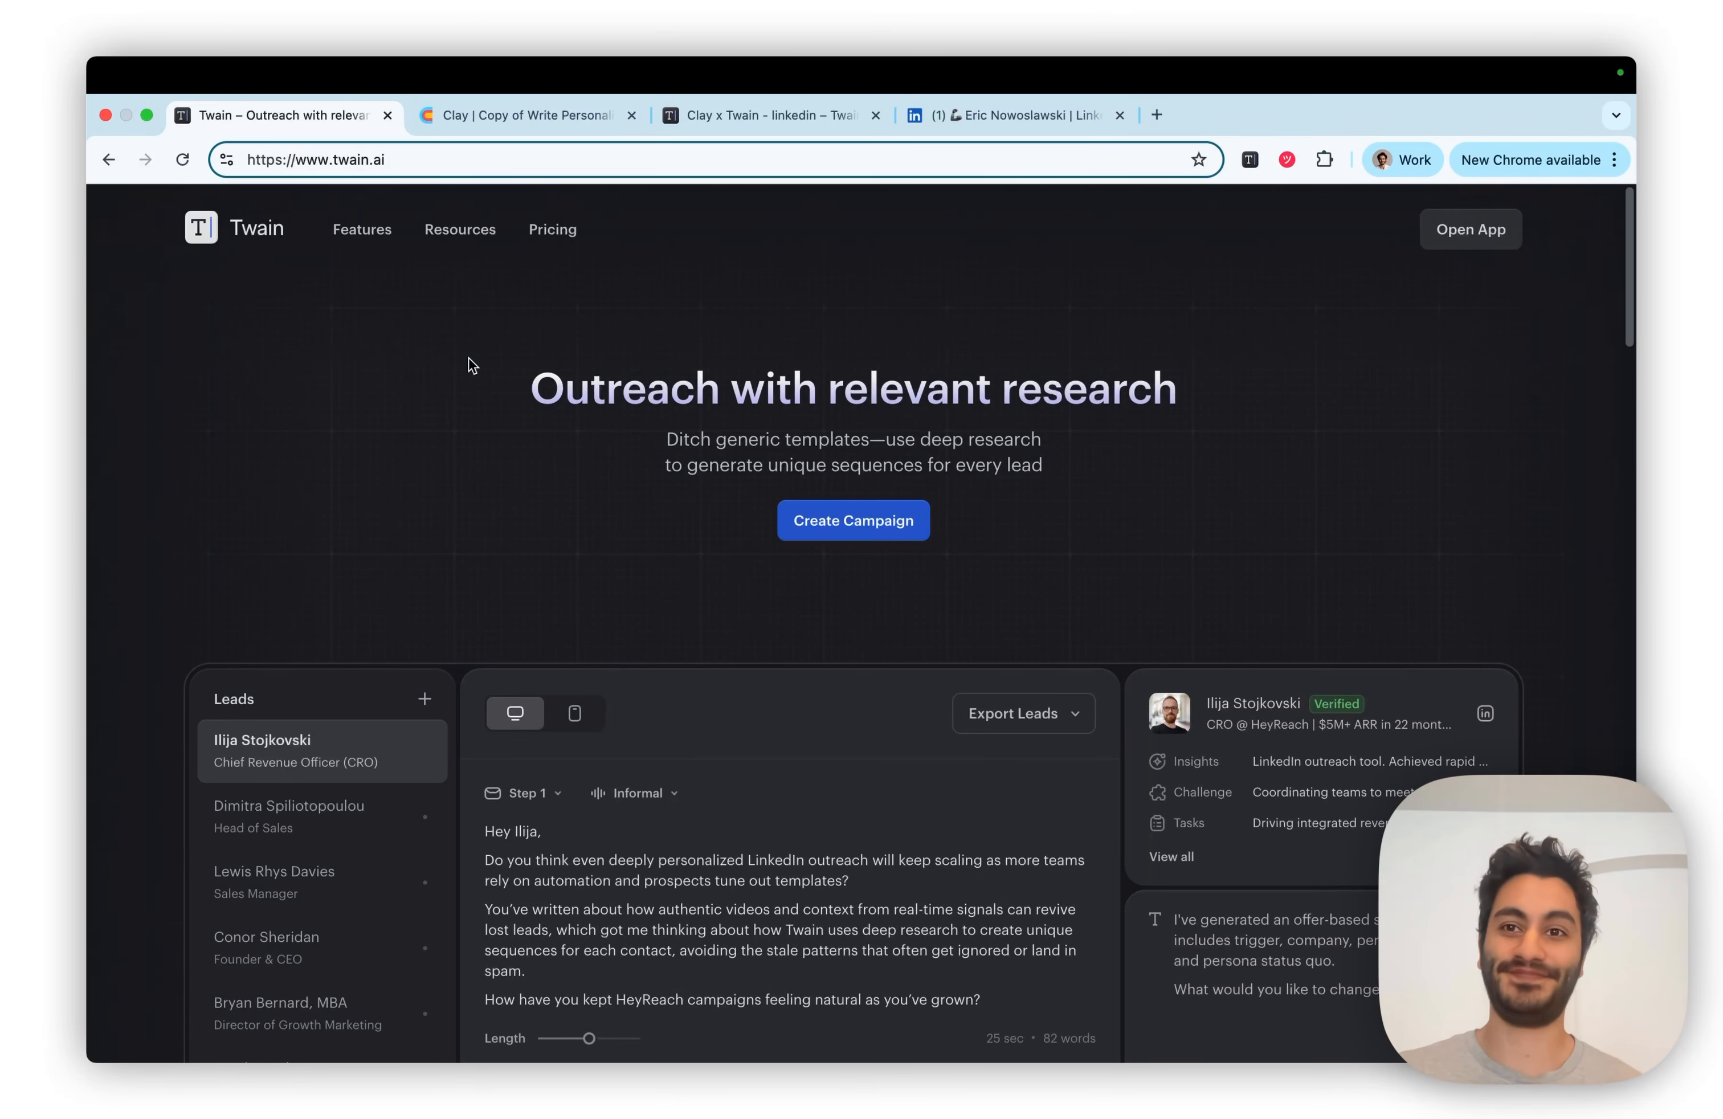
In the Clay table, search for Twain among the enrichments for a new column and choose Write content with Twain deep research
click(554, 115)
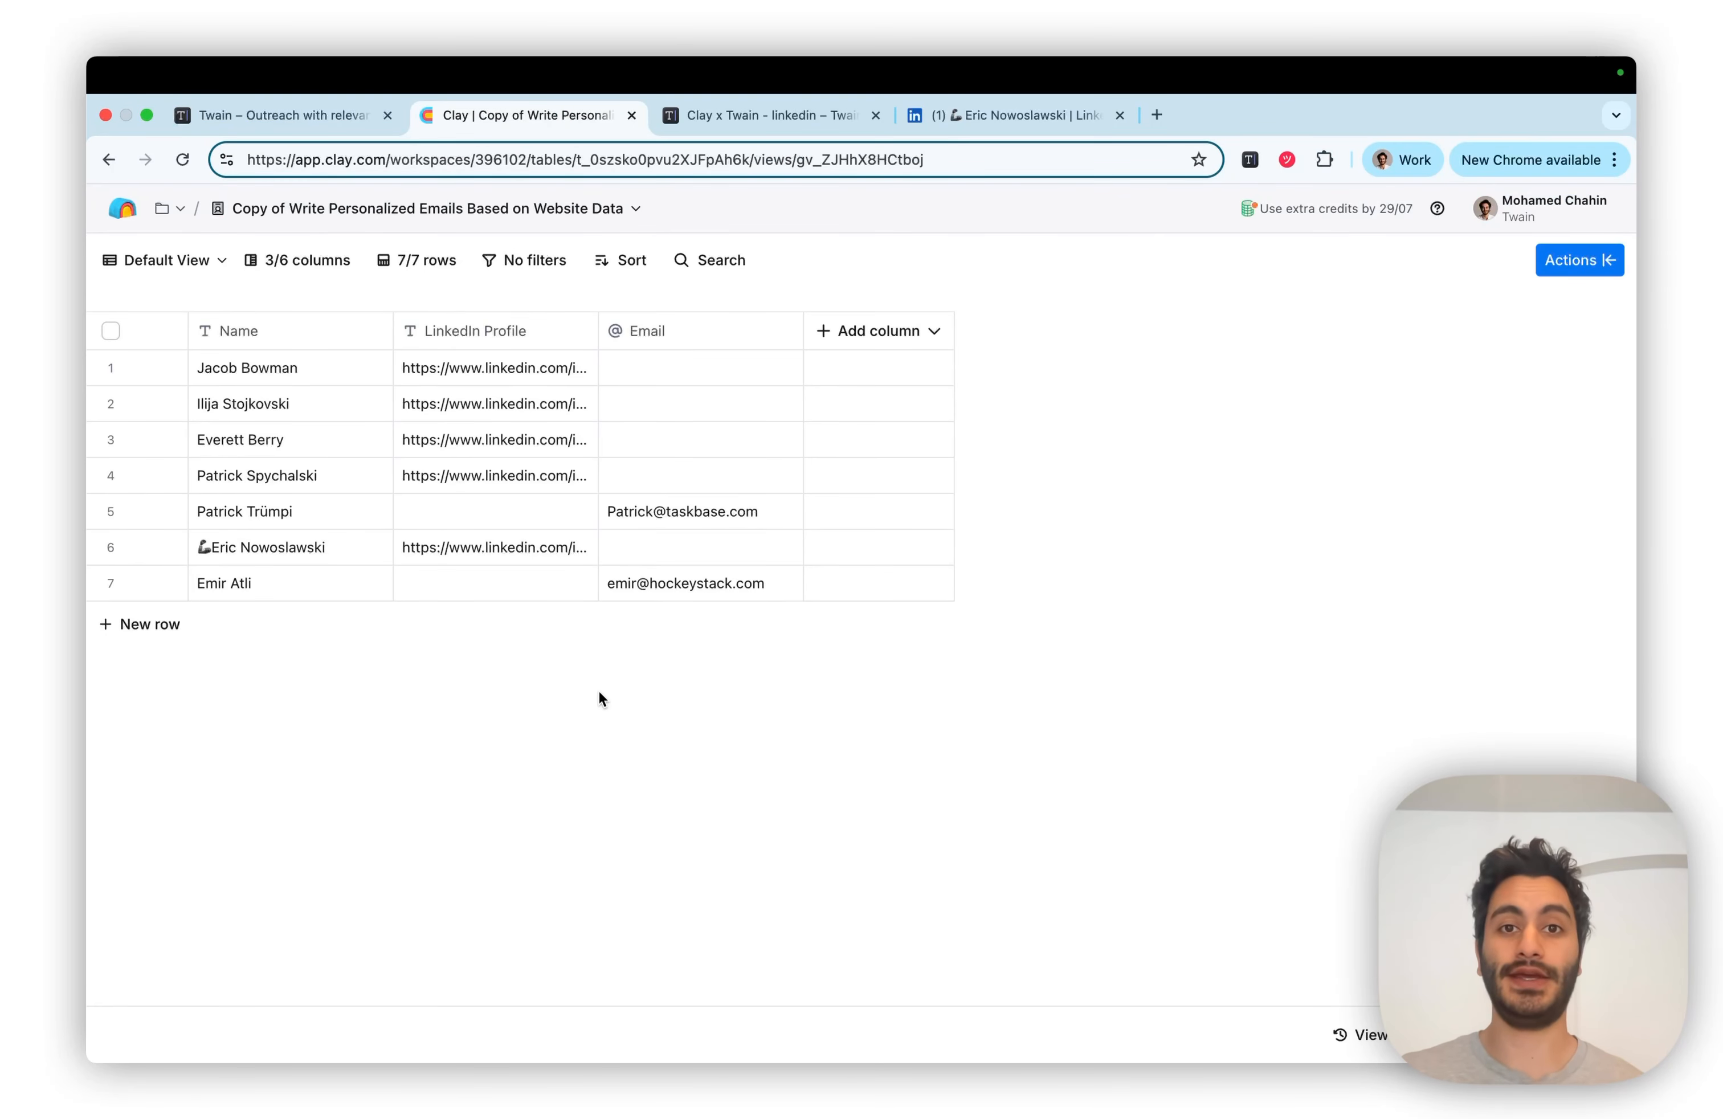
click(902, 333)
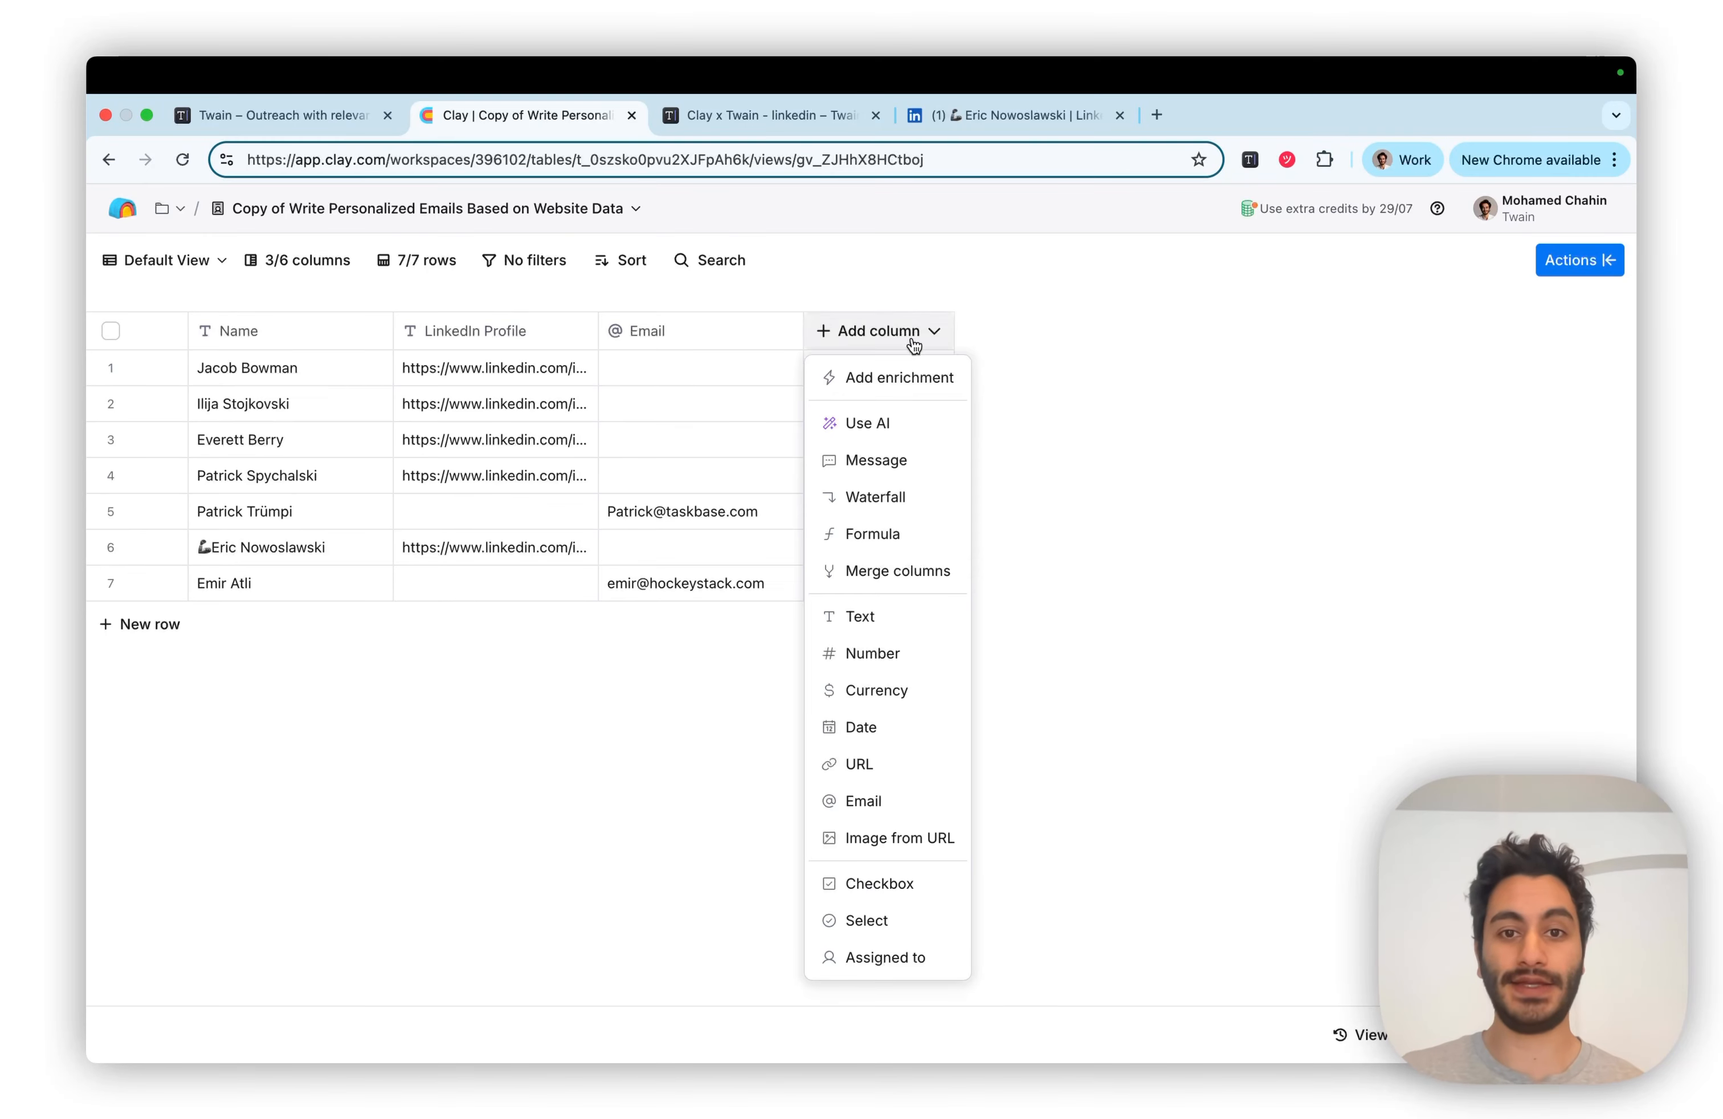
click(911, 378)
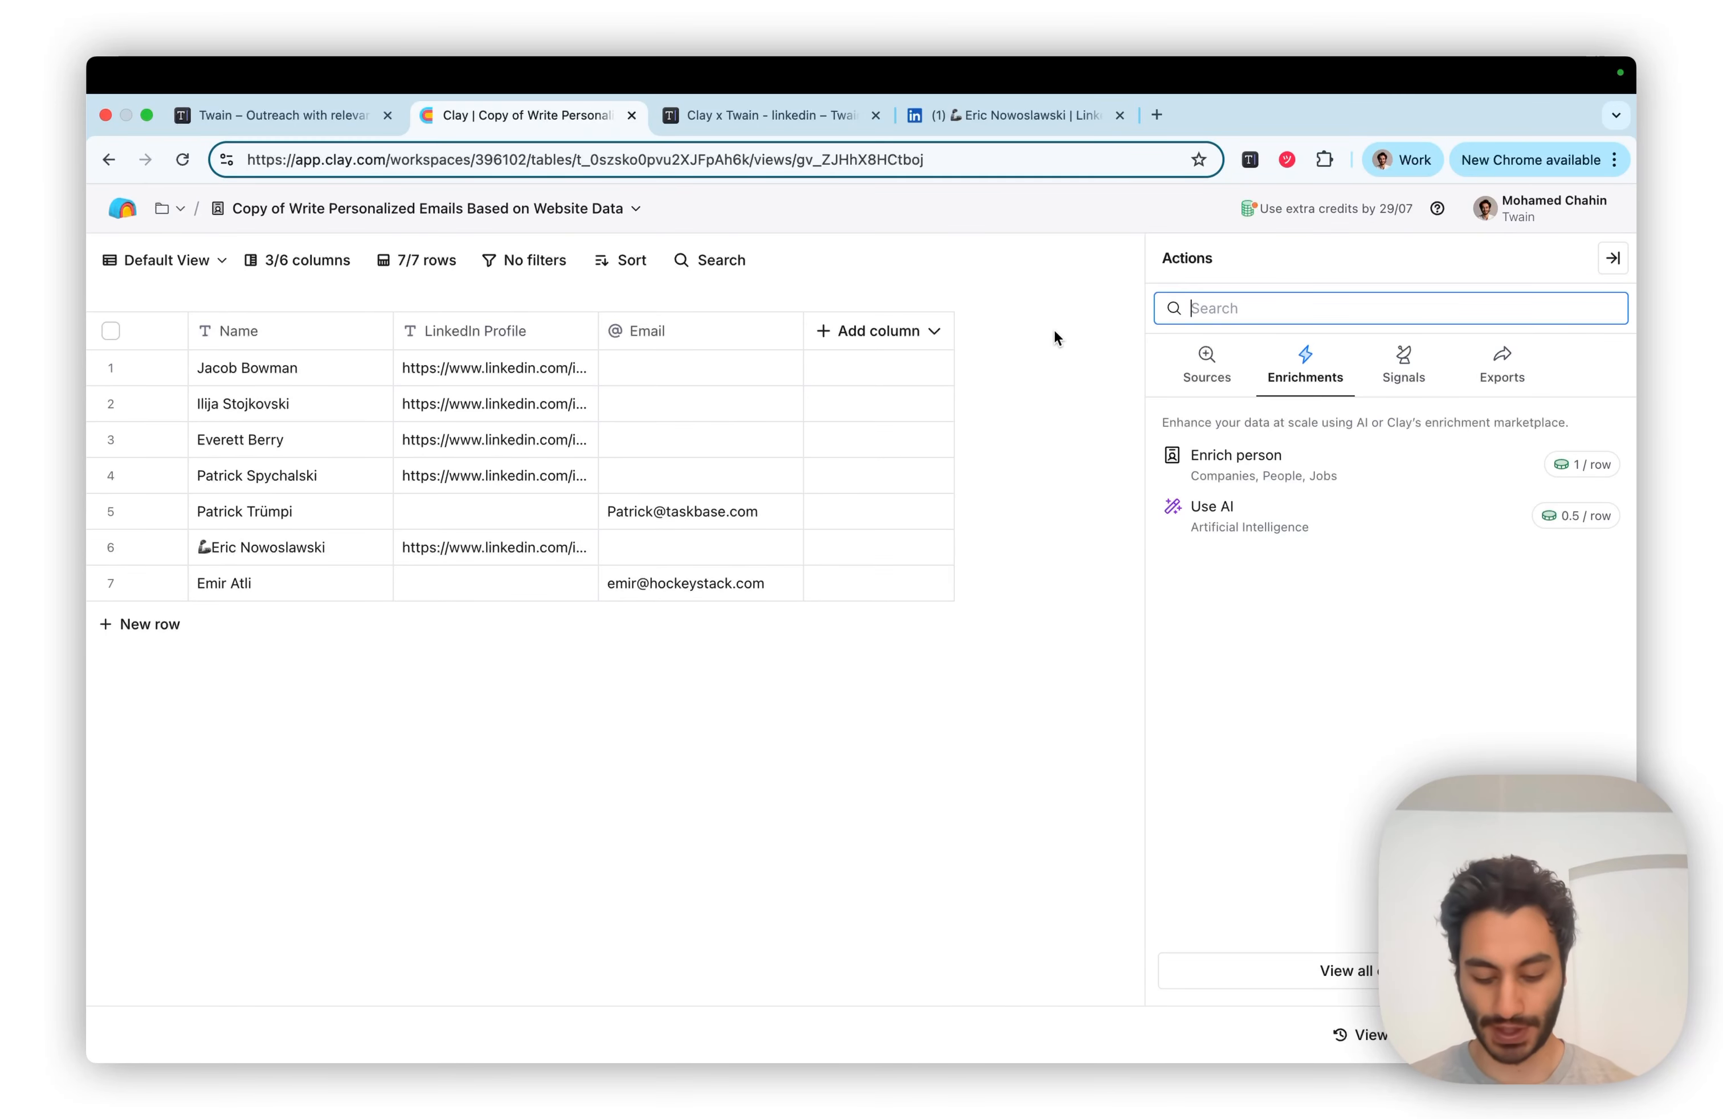
text(Twain)
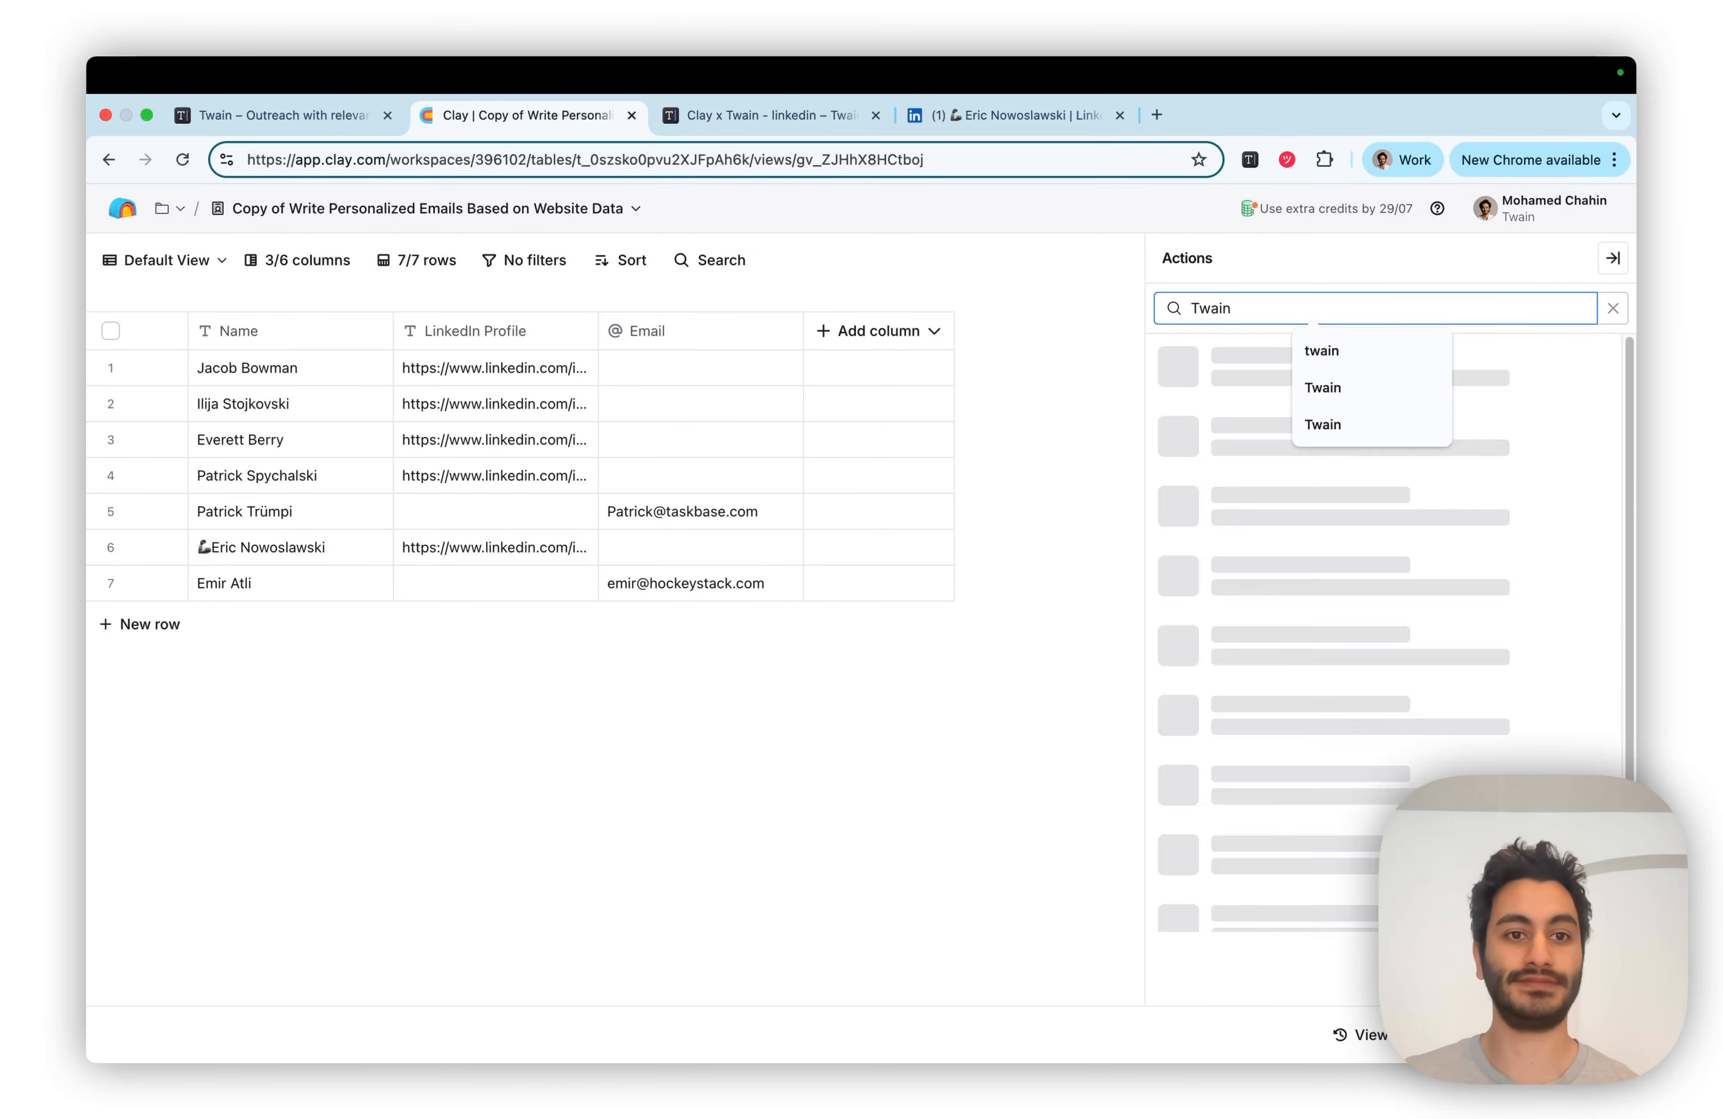
click(1251, 426)
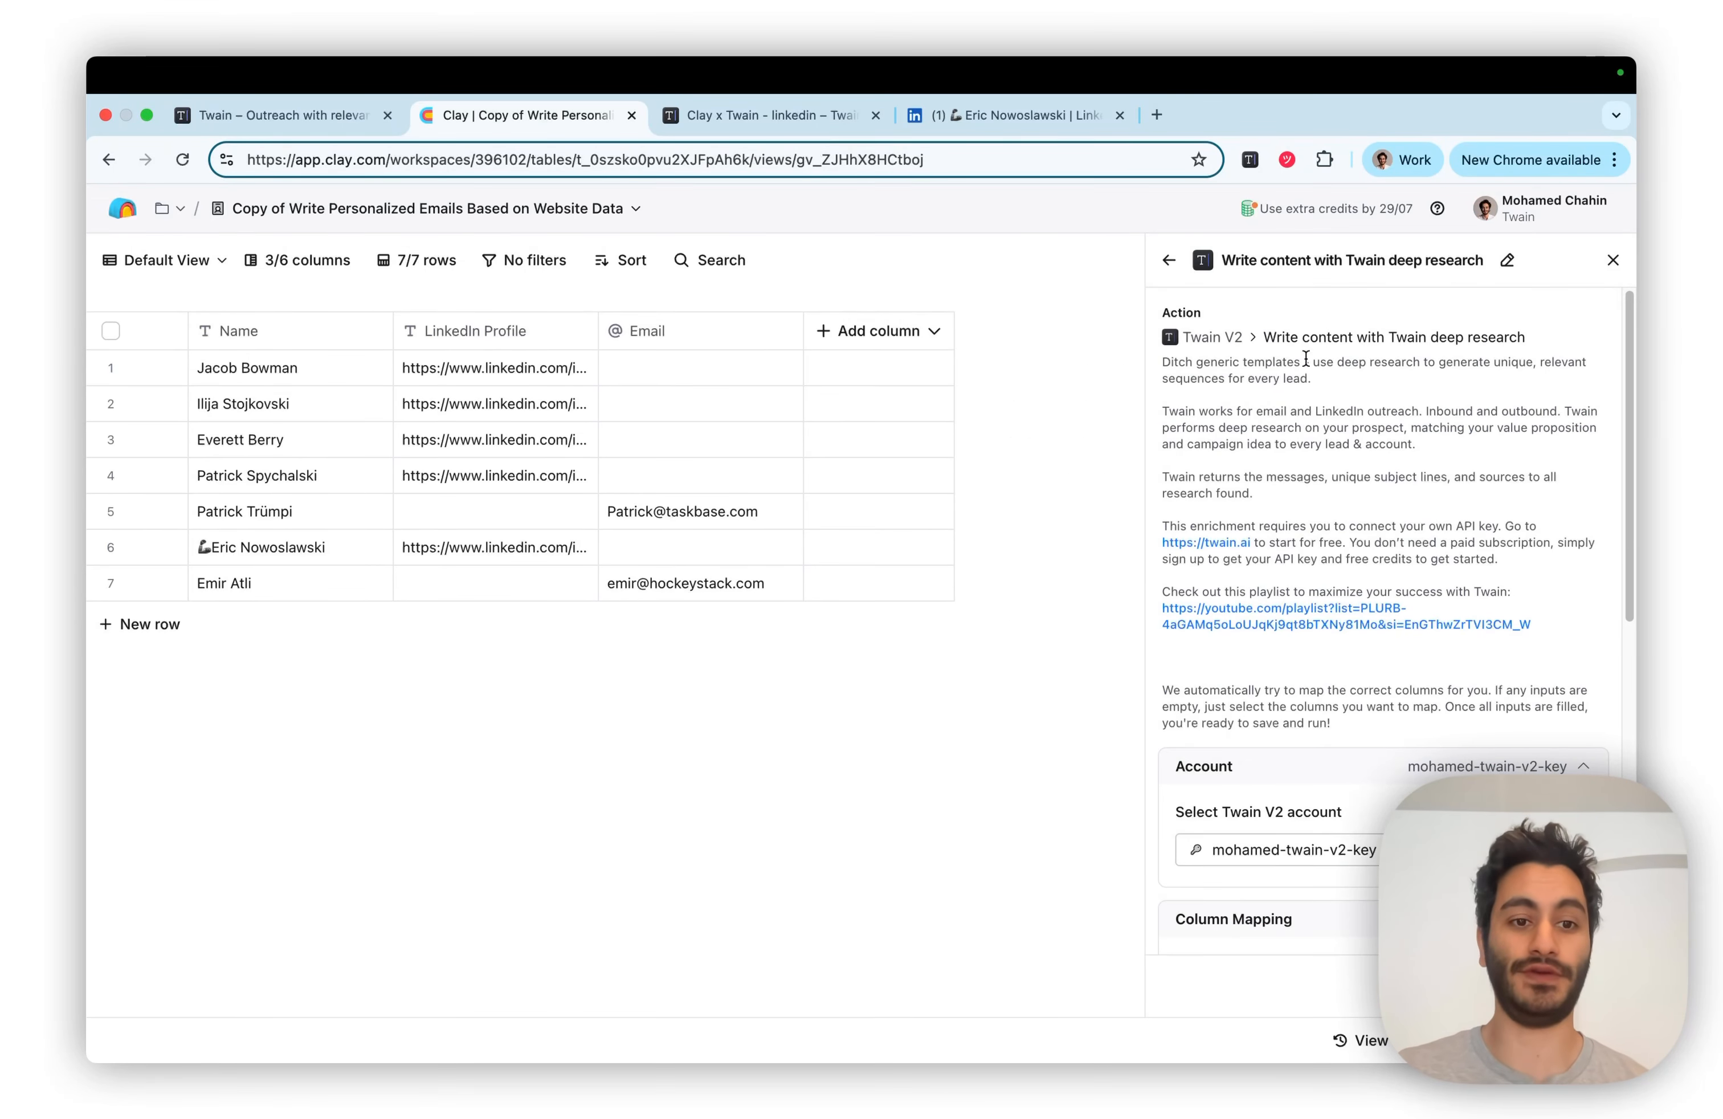
Read through the Twain enrichment's description, API key requirement and account section, down to the column mapping inputs
scroll(1307, 423, down, 1)
scroll(1300, 396, down, 1)
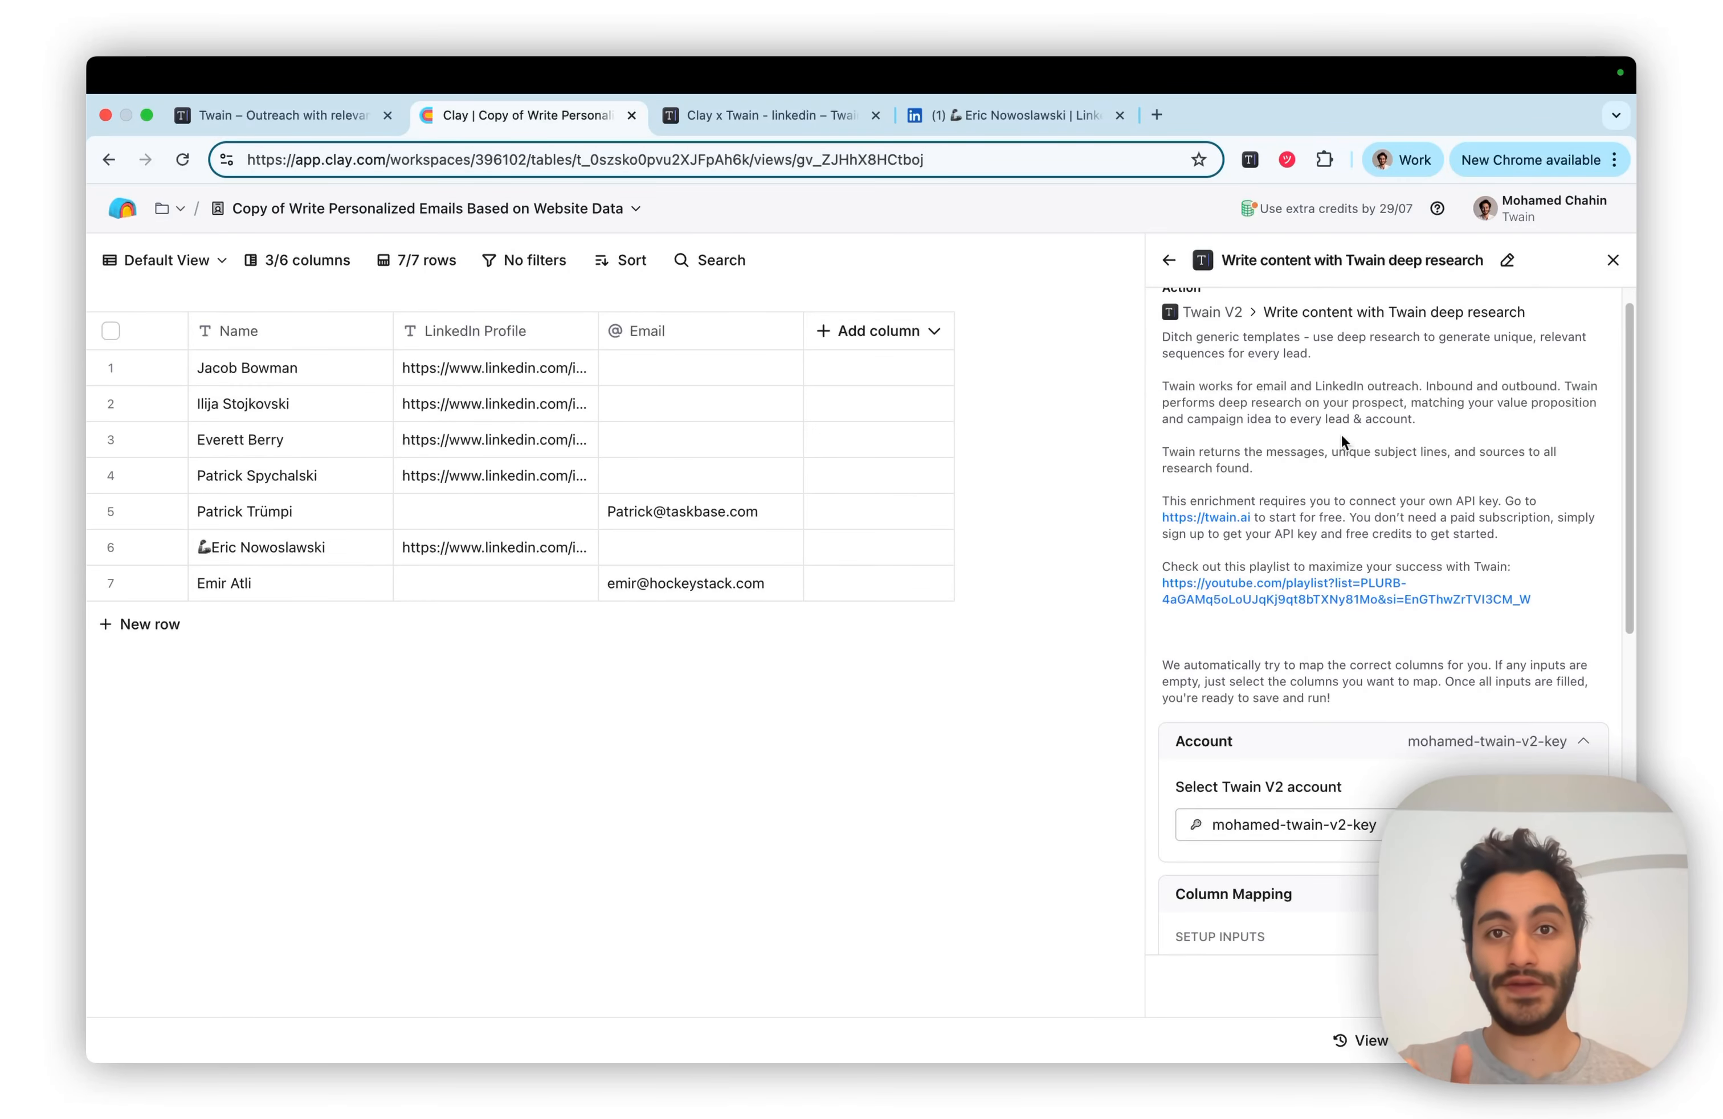
scroll(1253, 506, down, 1)
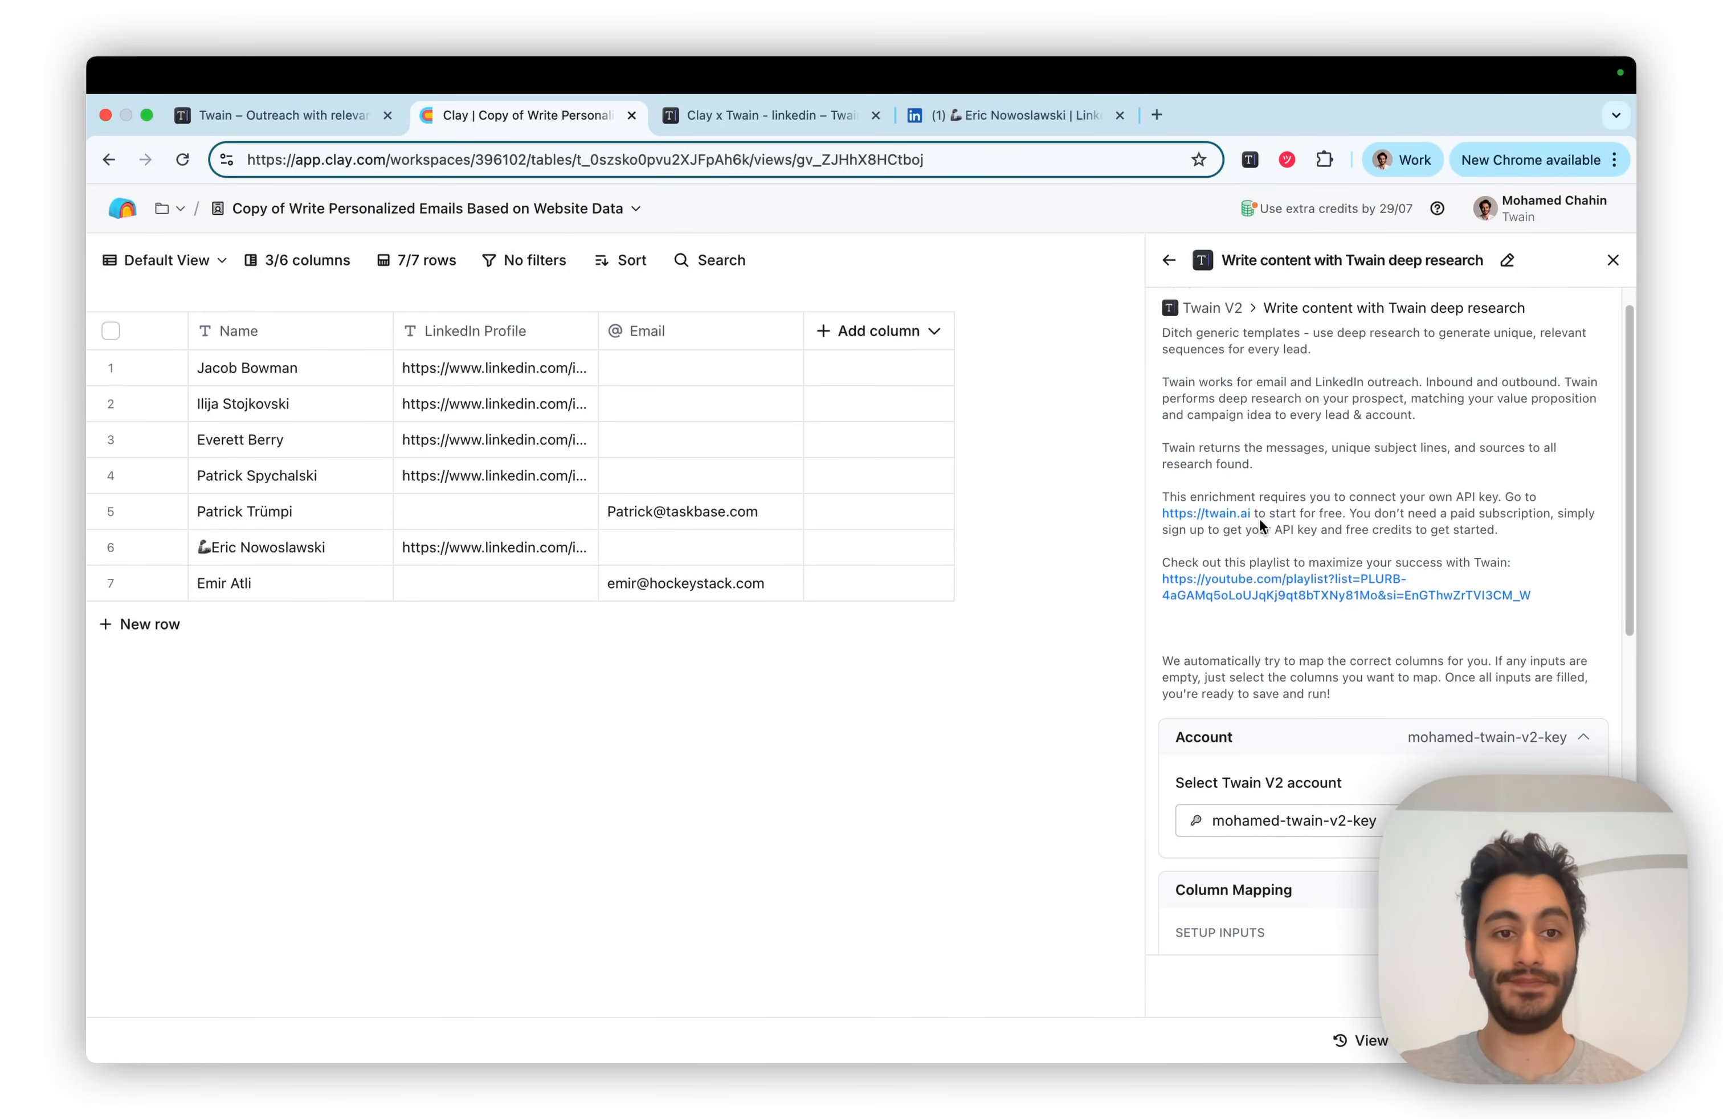
scroll(1267, 538, down, 2)
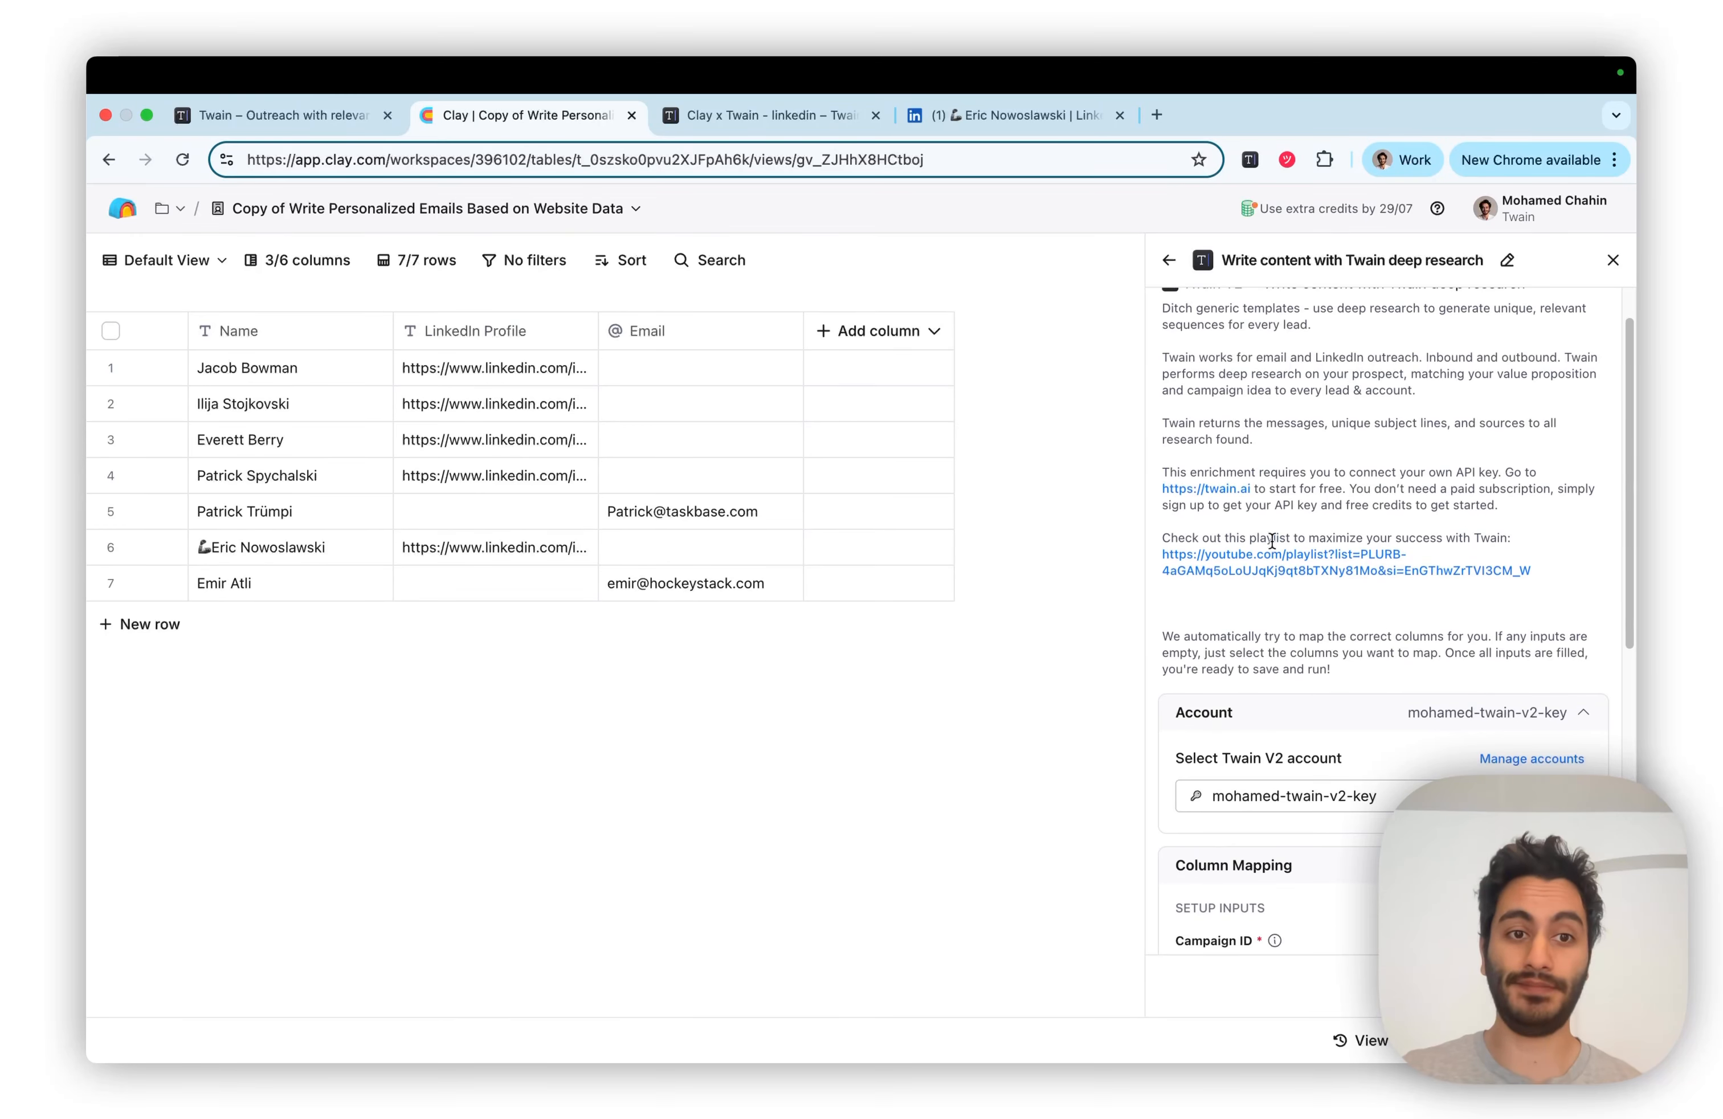
scroll(1274, 518, down, 2)
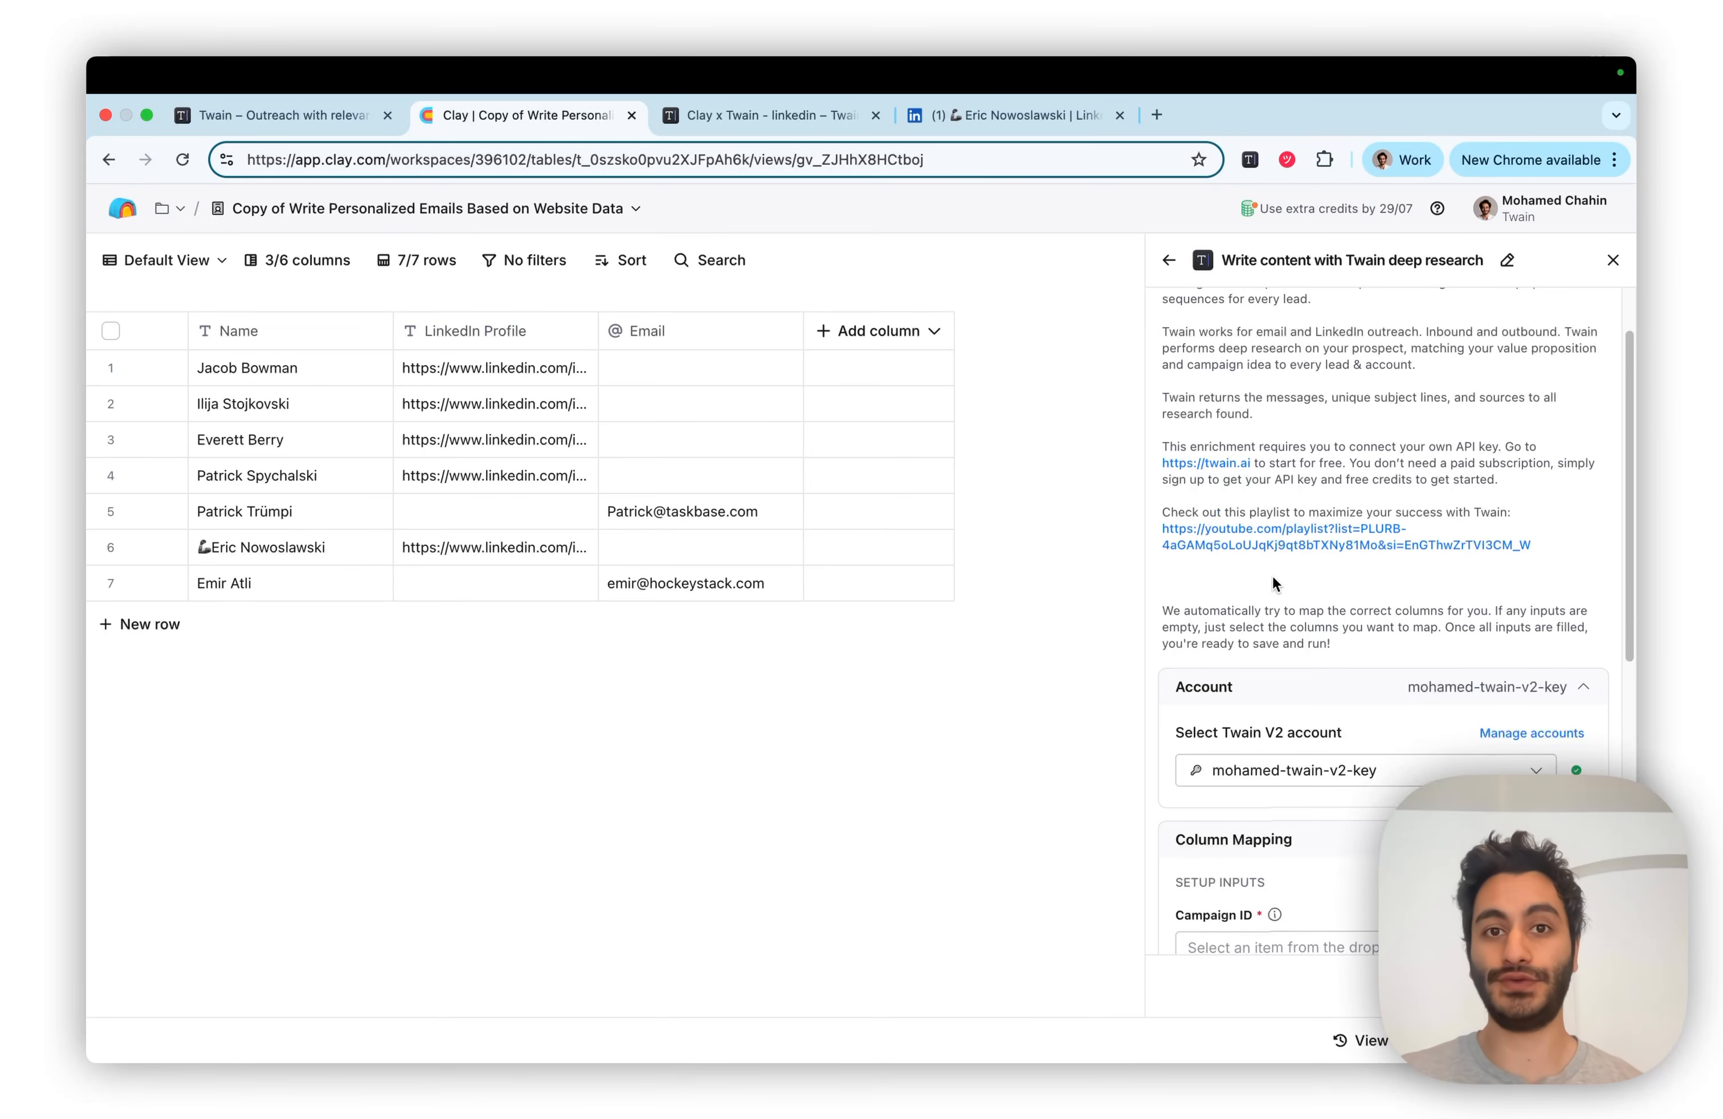
scroll(1271, 575, down, 1)
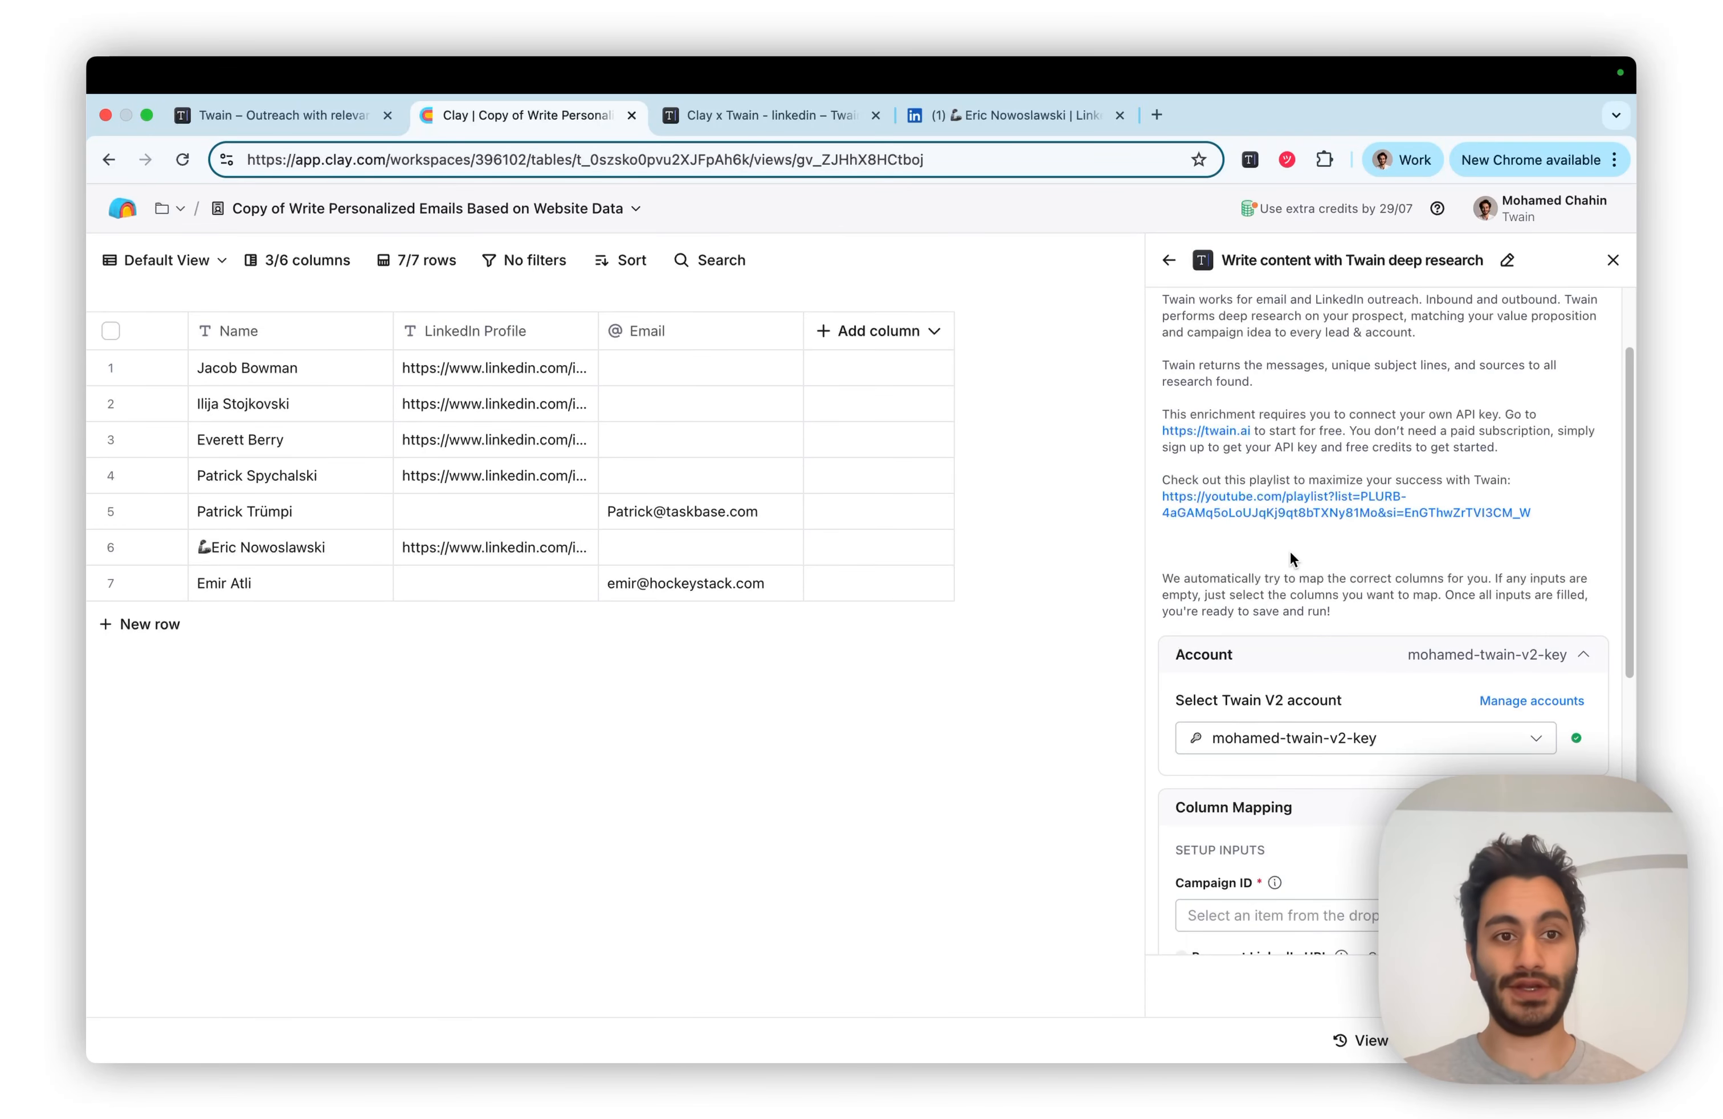
scroll(1282, 556, down, 5)
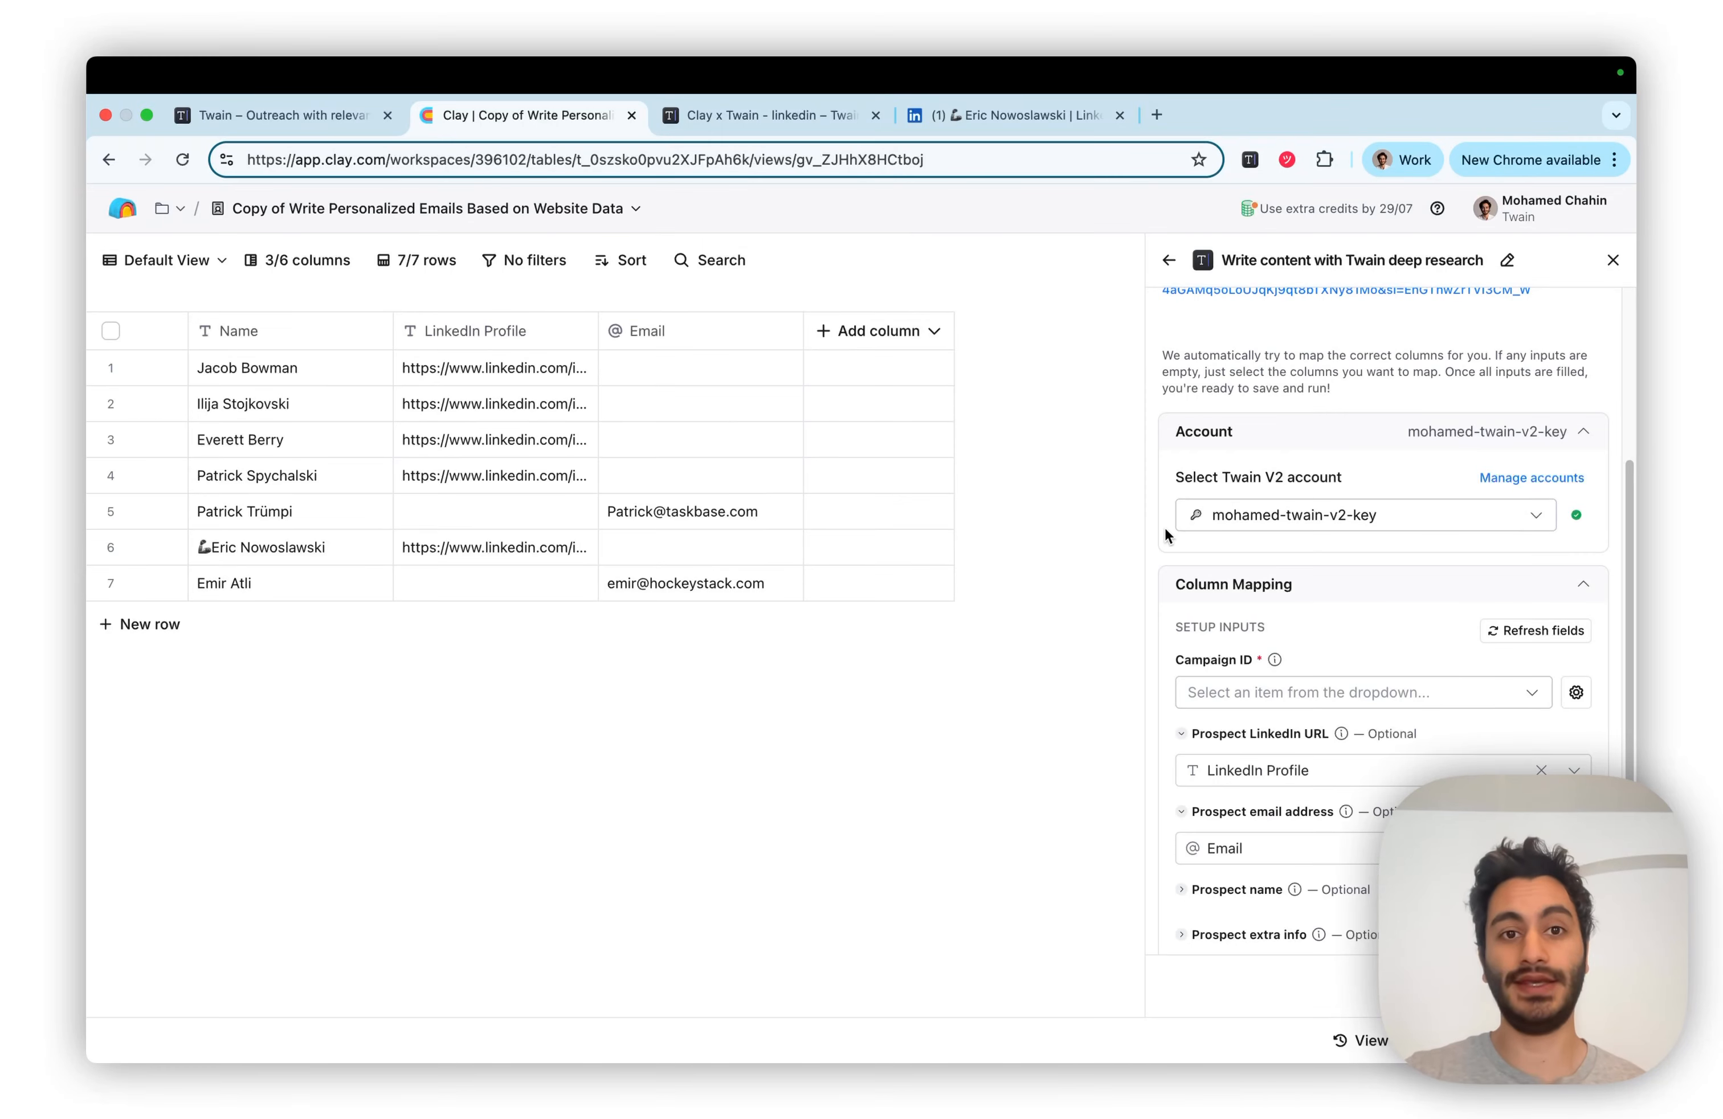
Switch to the Twain app and copy the API key from the account options
click(334, 112)
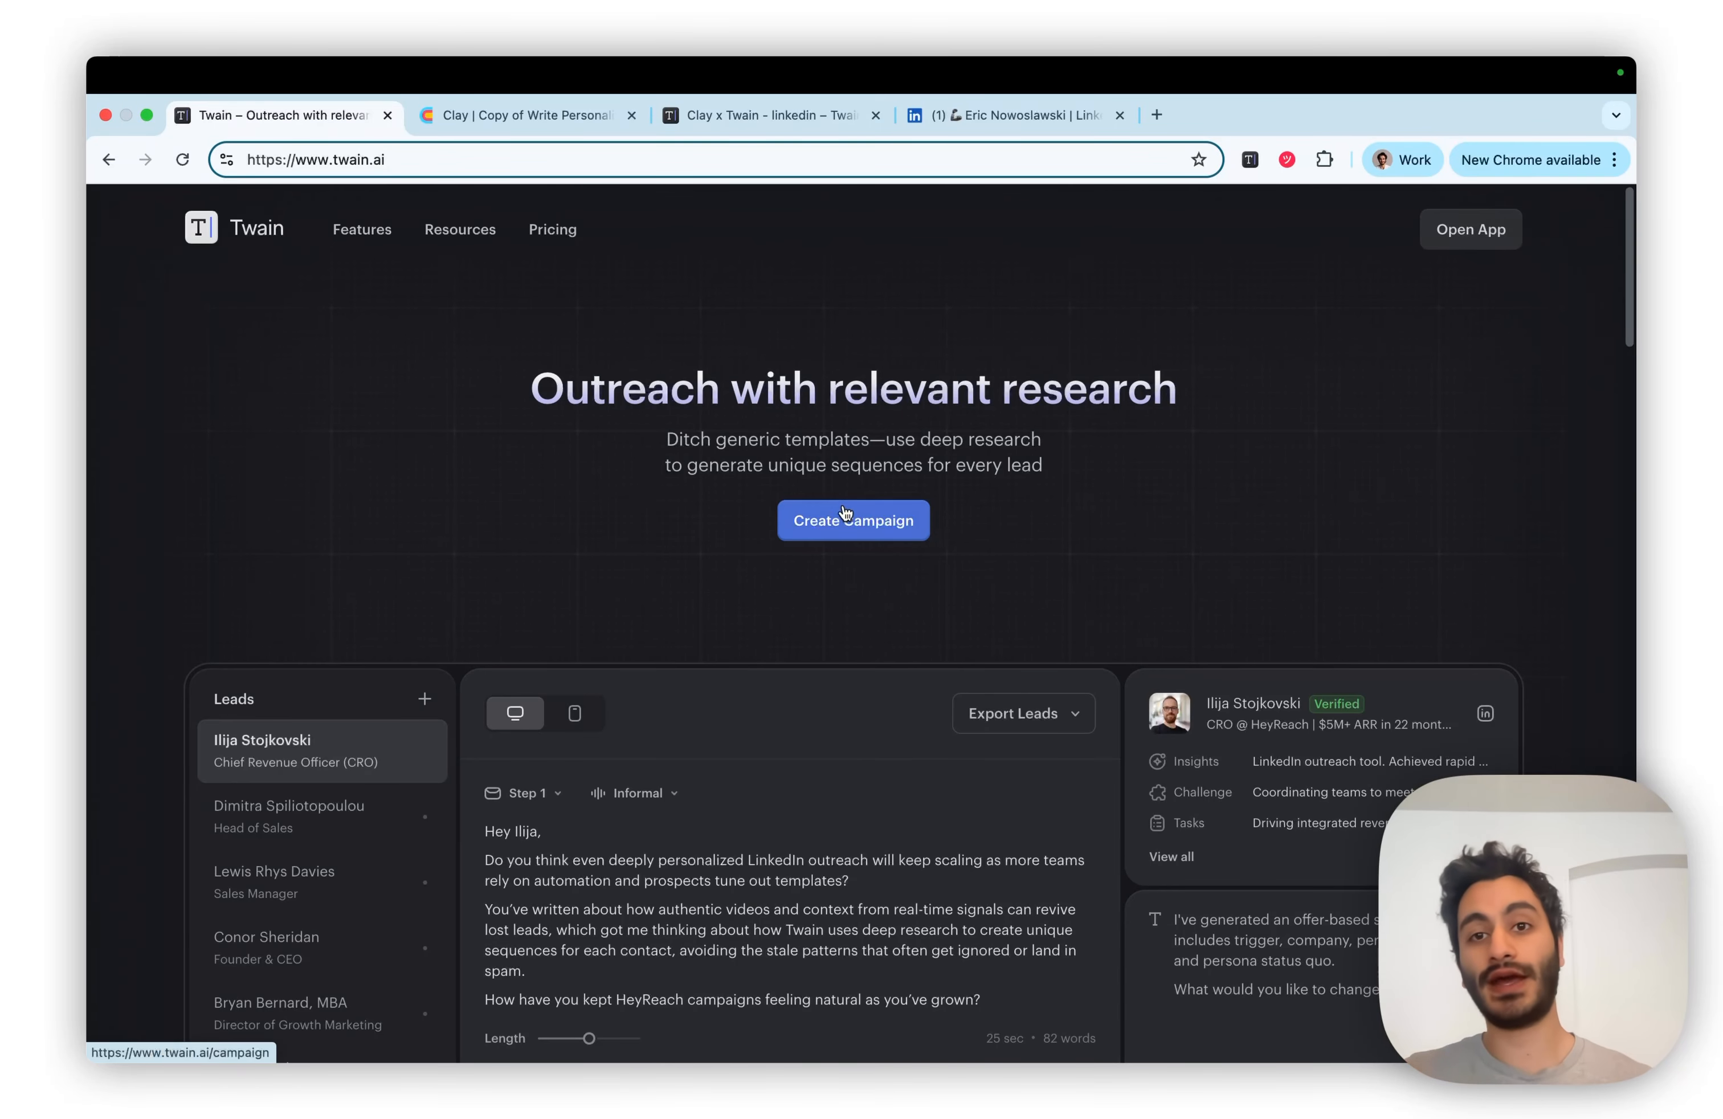
click(784, 105)
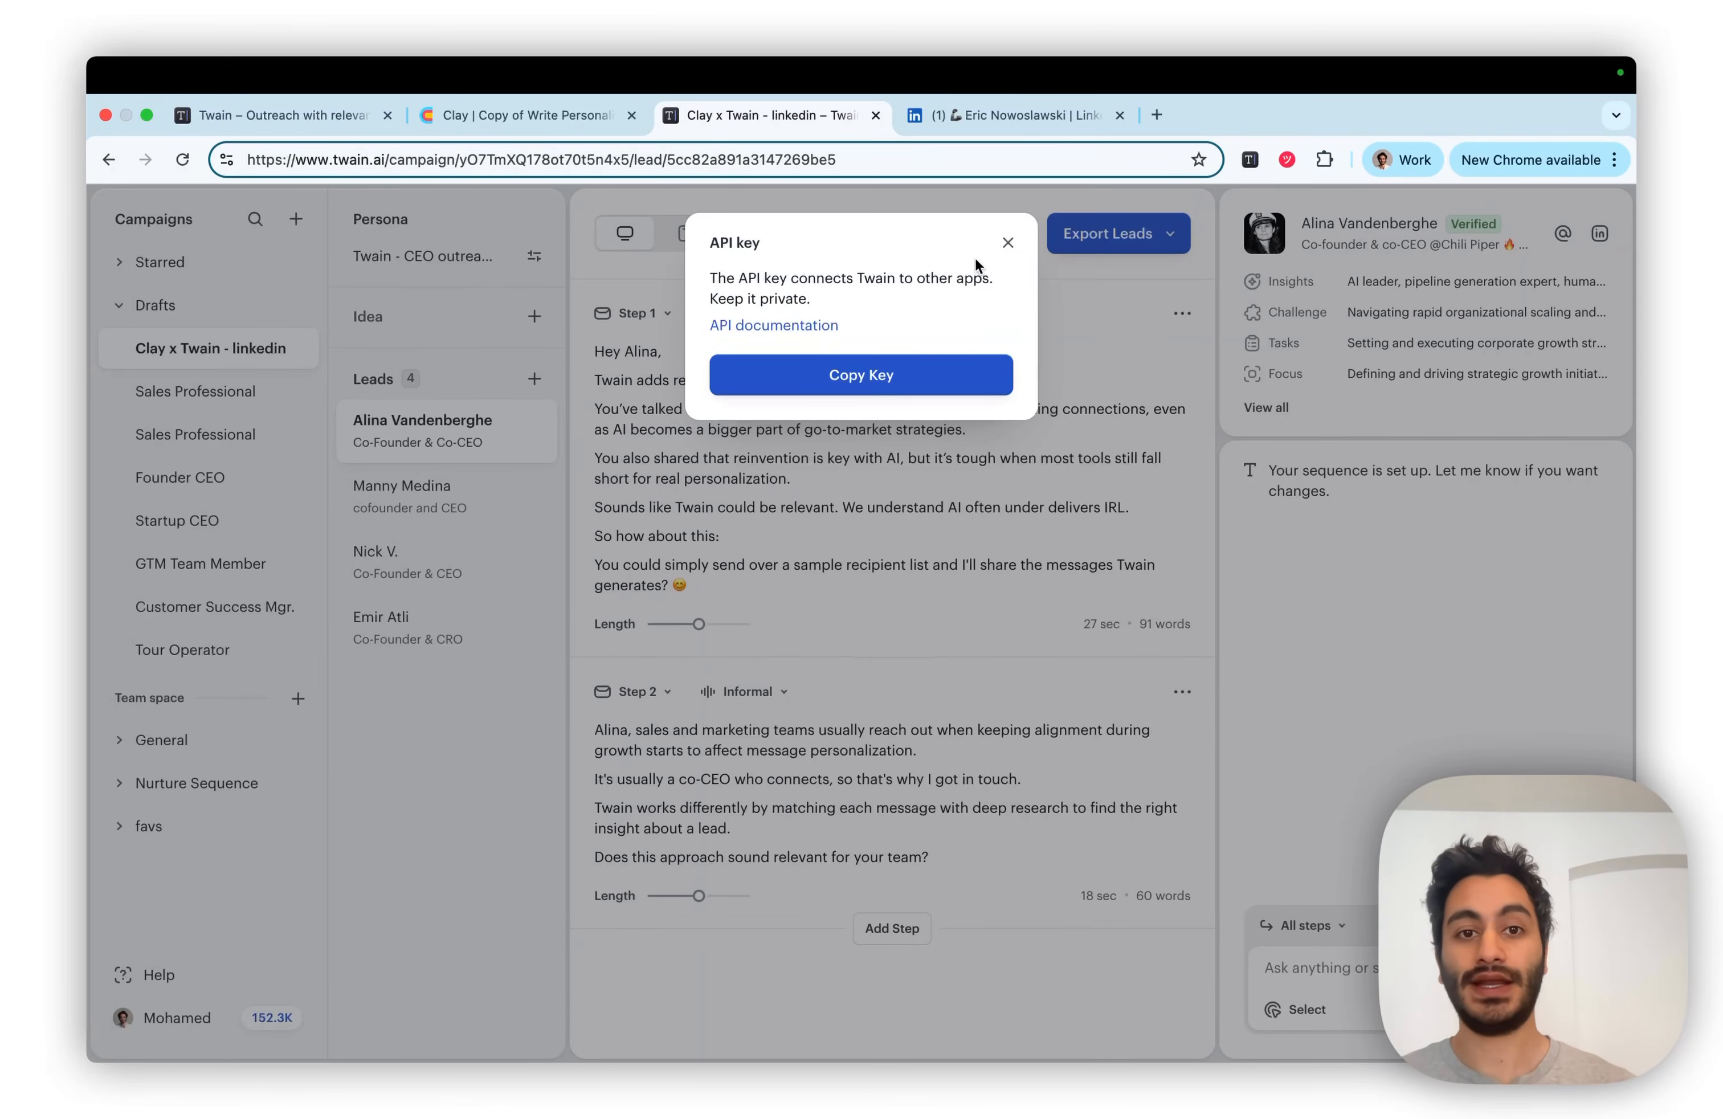
click(1010, 245)
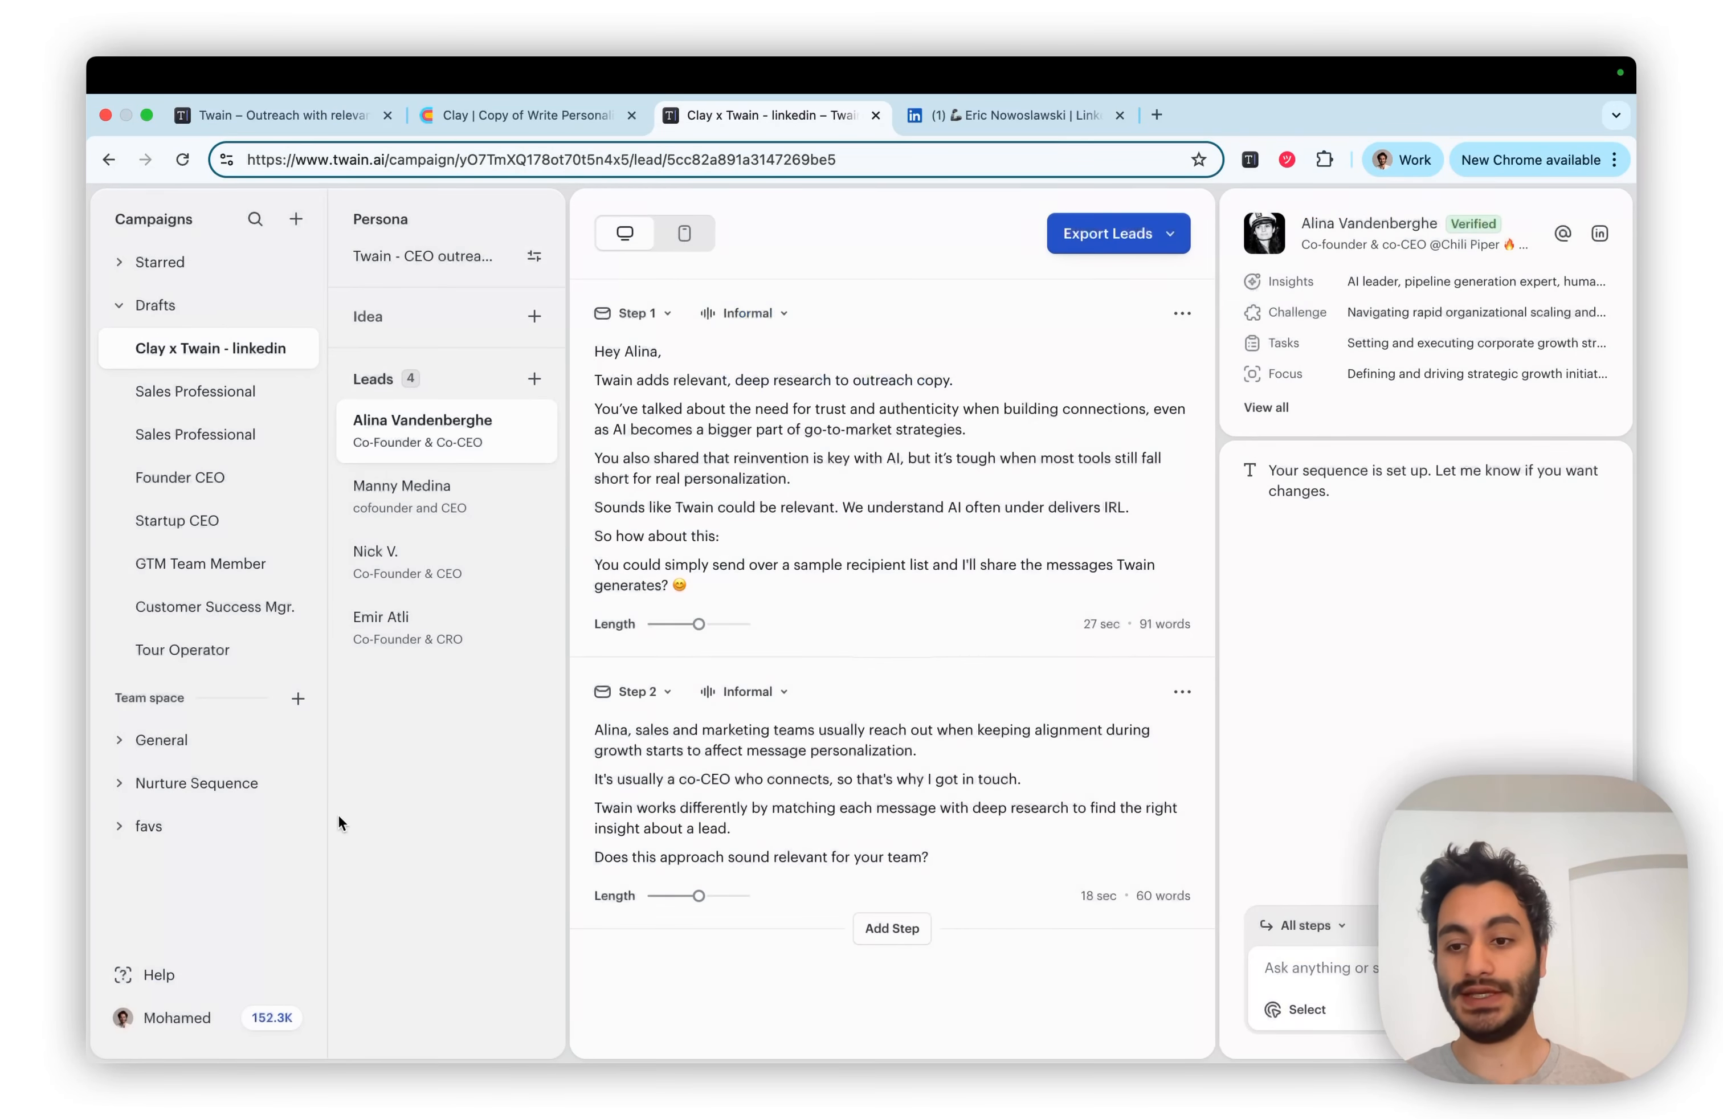
click(213, 1017)
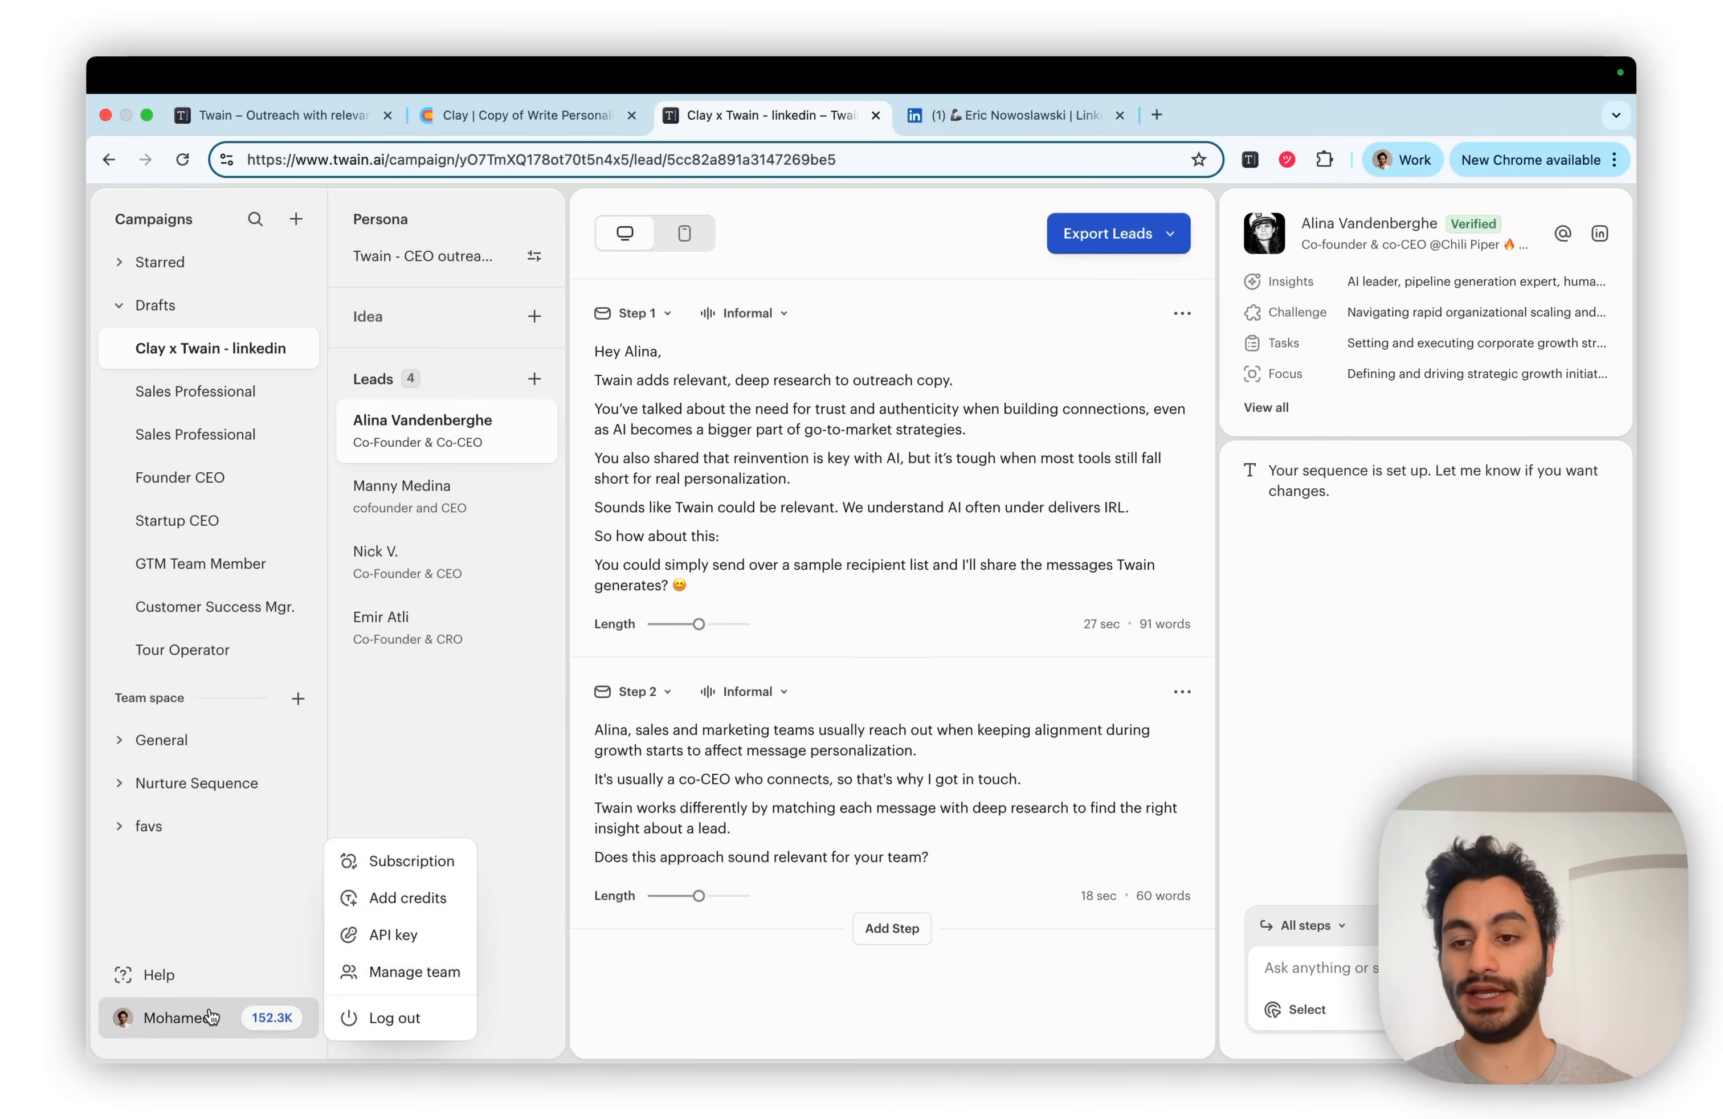
click(392, 935)
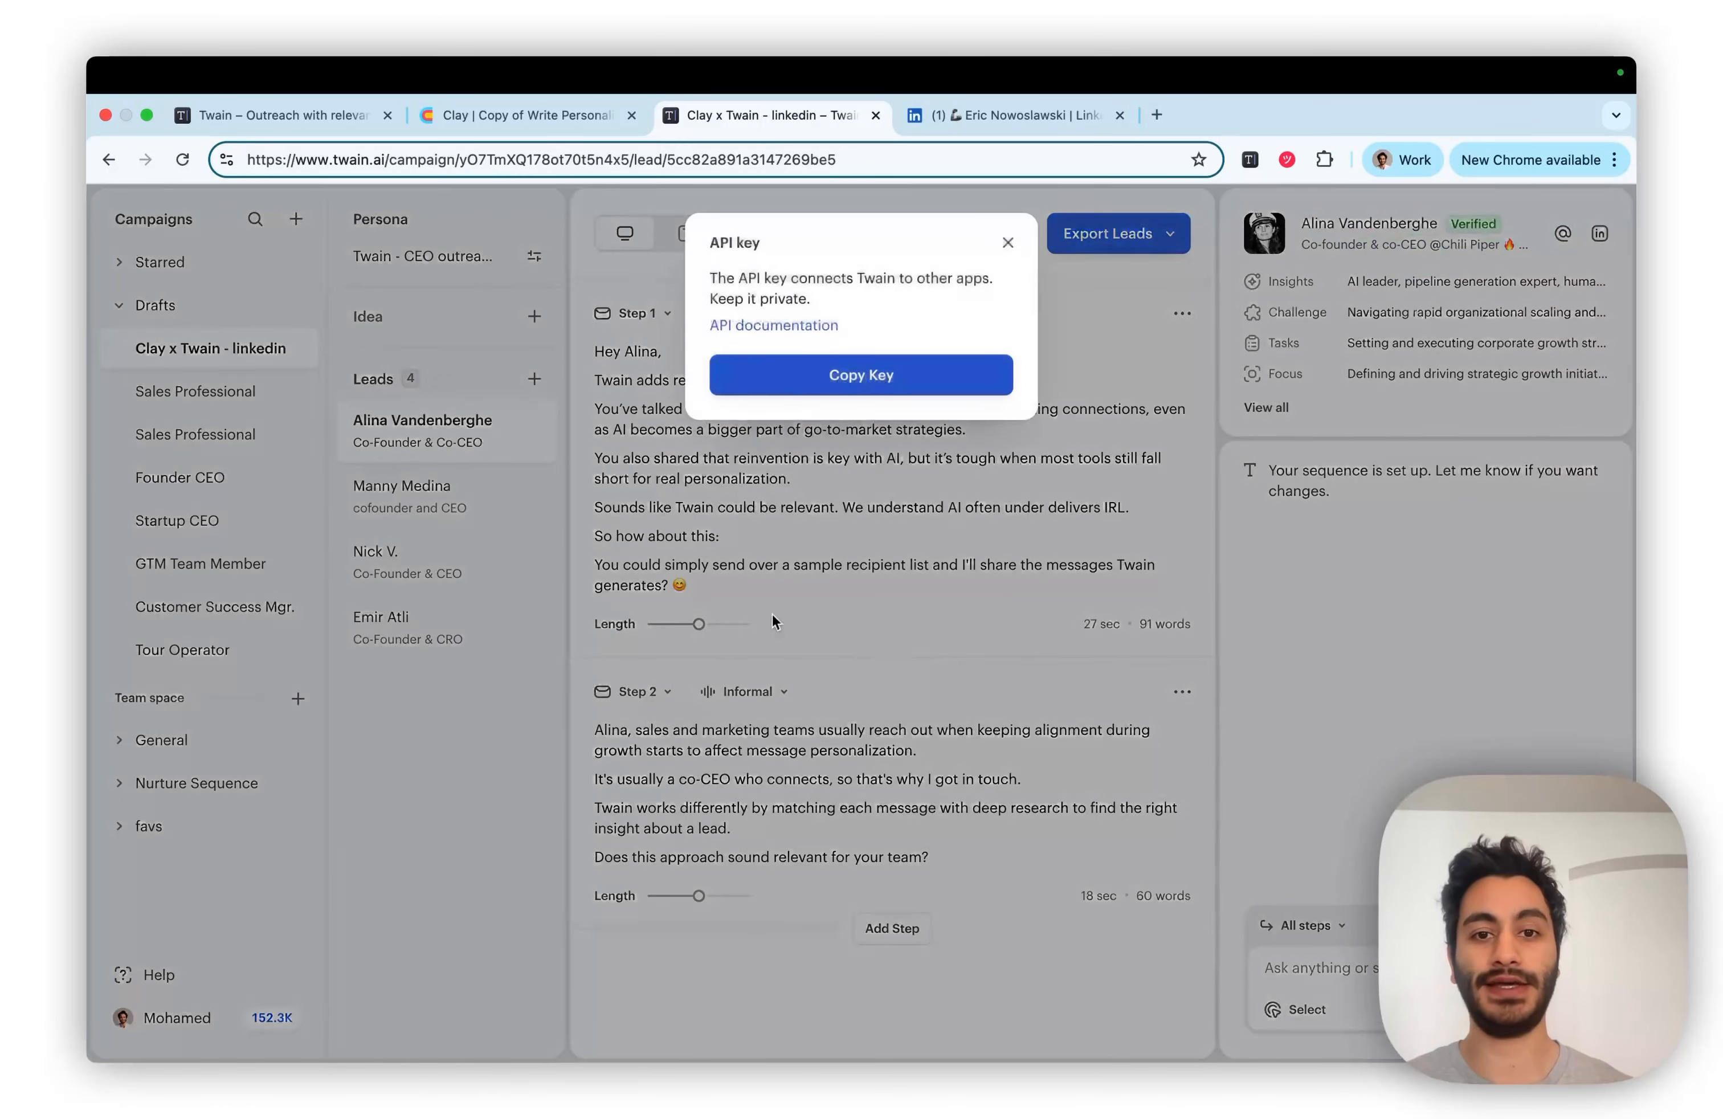
click(885, 379)
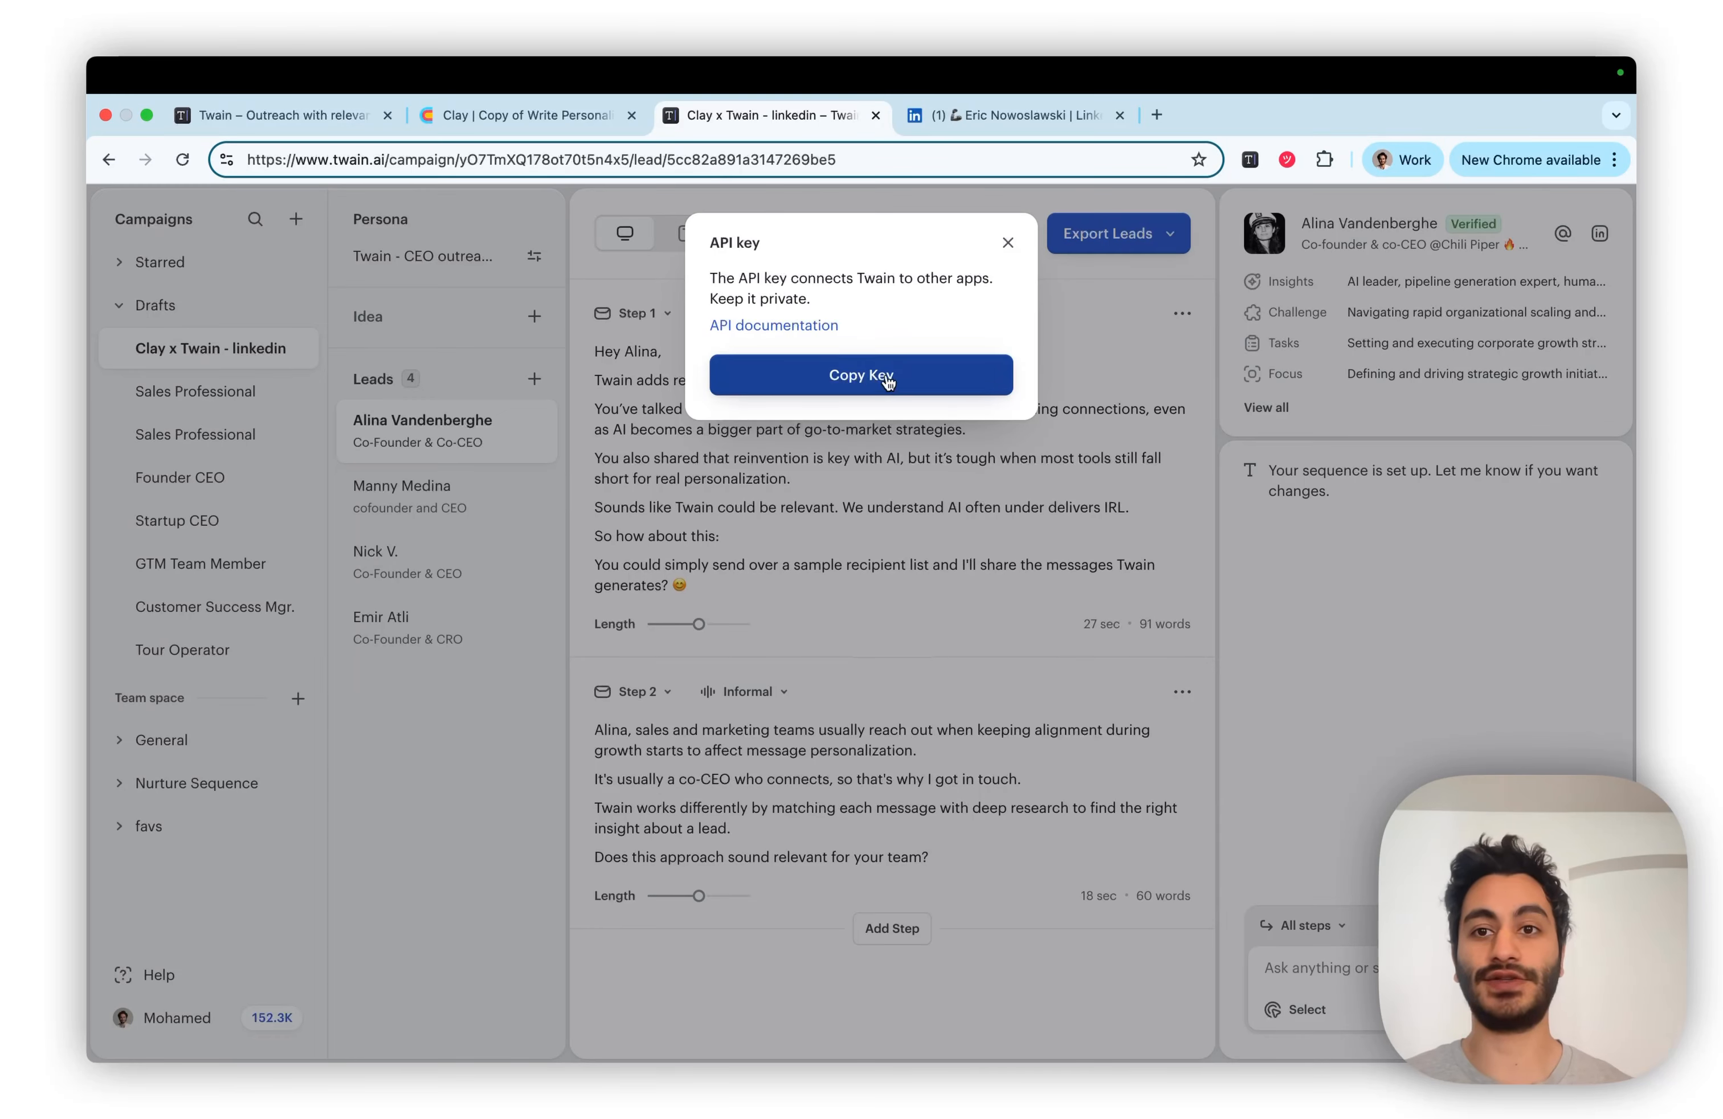
Return to the Clay table and review the enrichment's Twain account selection and column mapping inputs
click(290, 115)
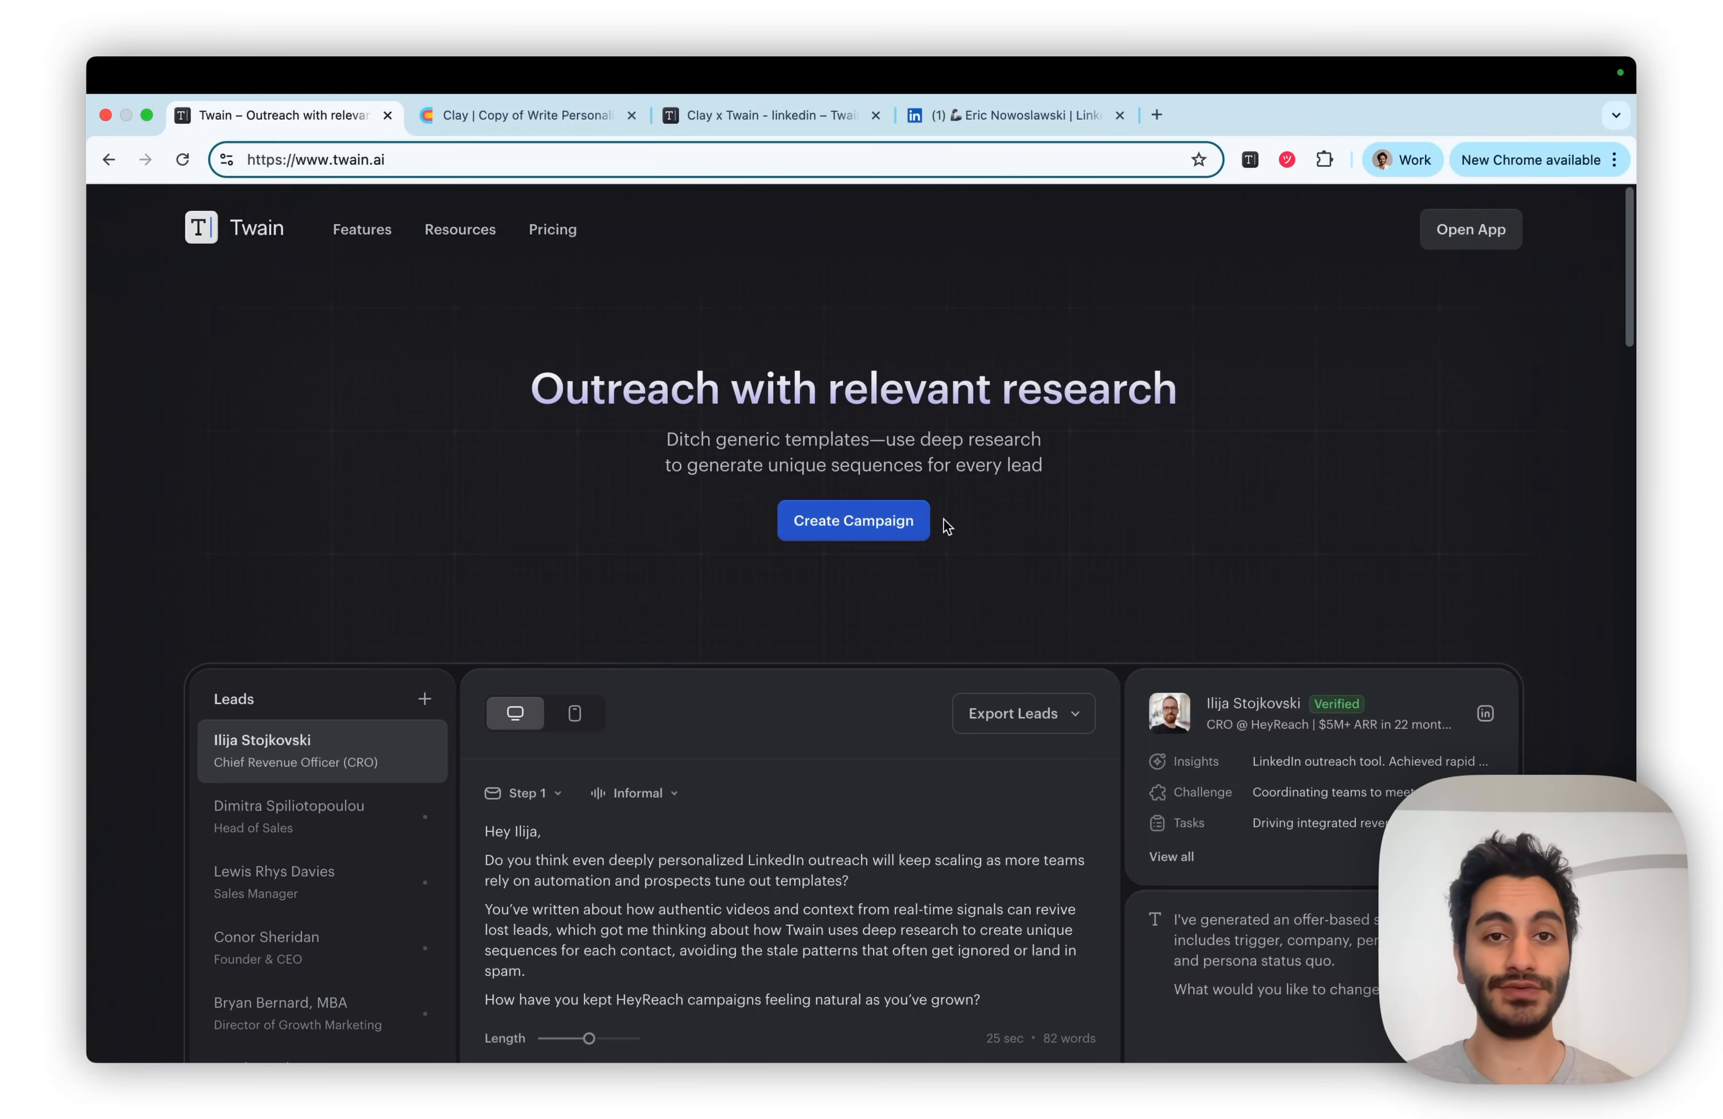
click(523, 115)
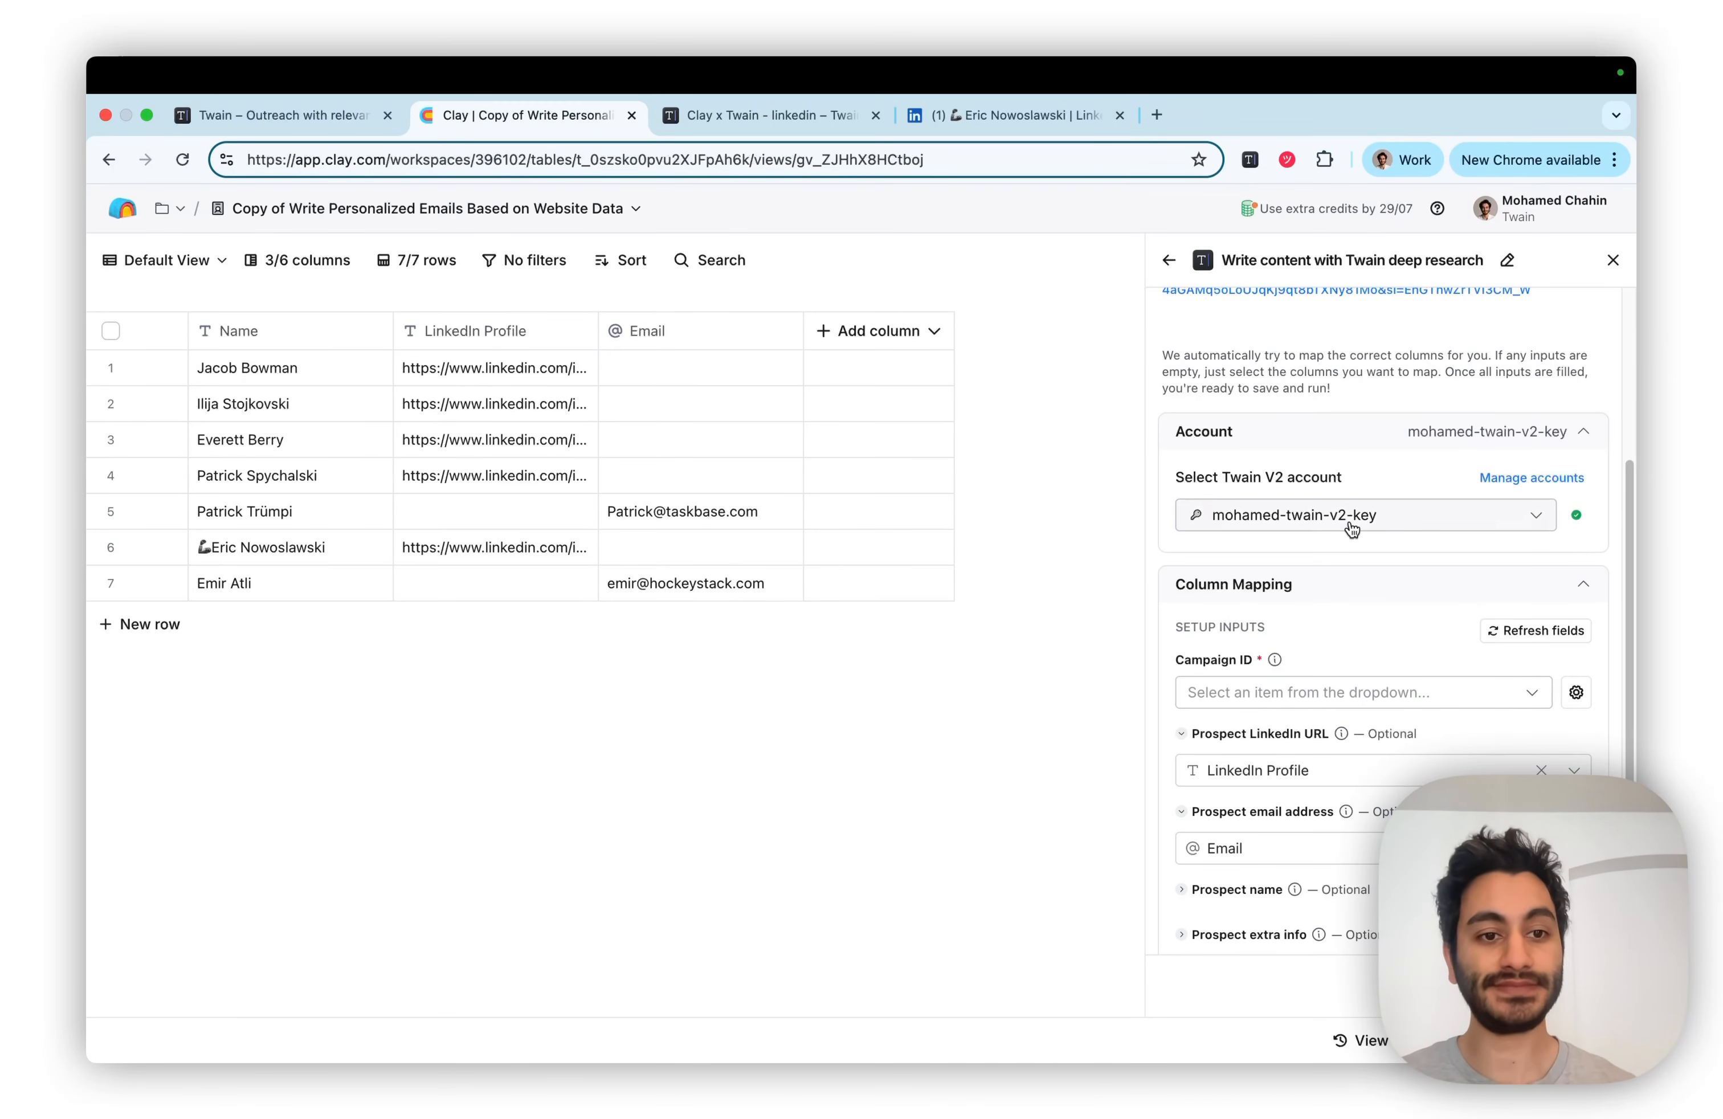
scroll(1348, 514, down, 1)
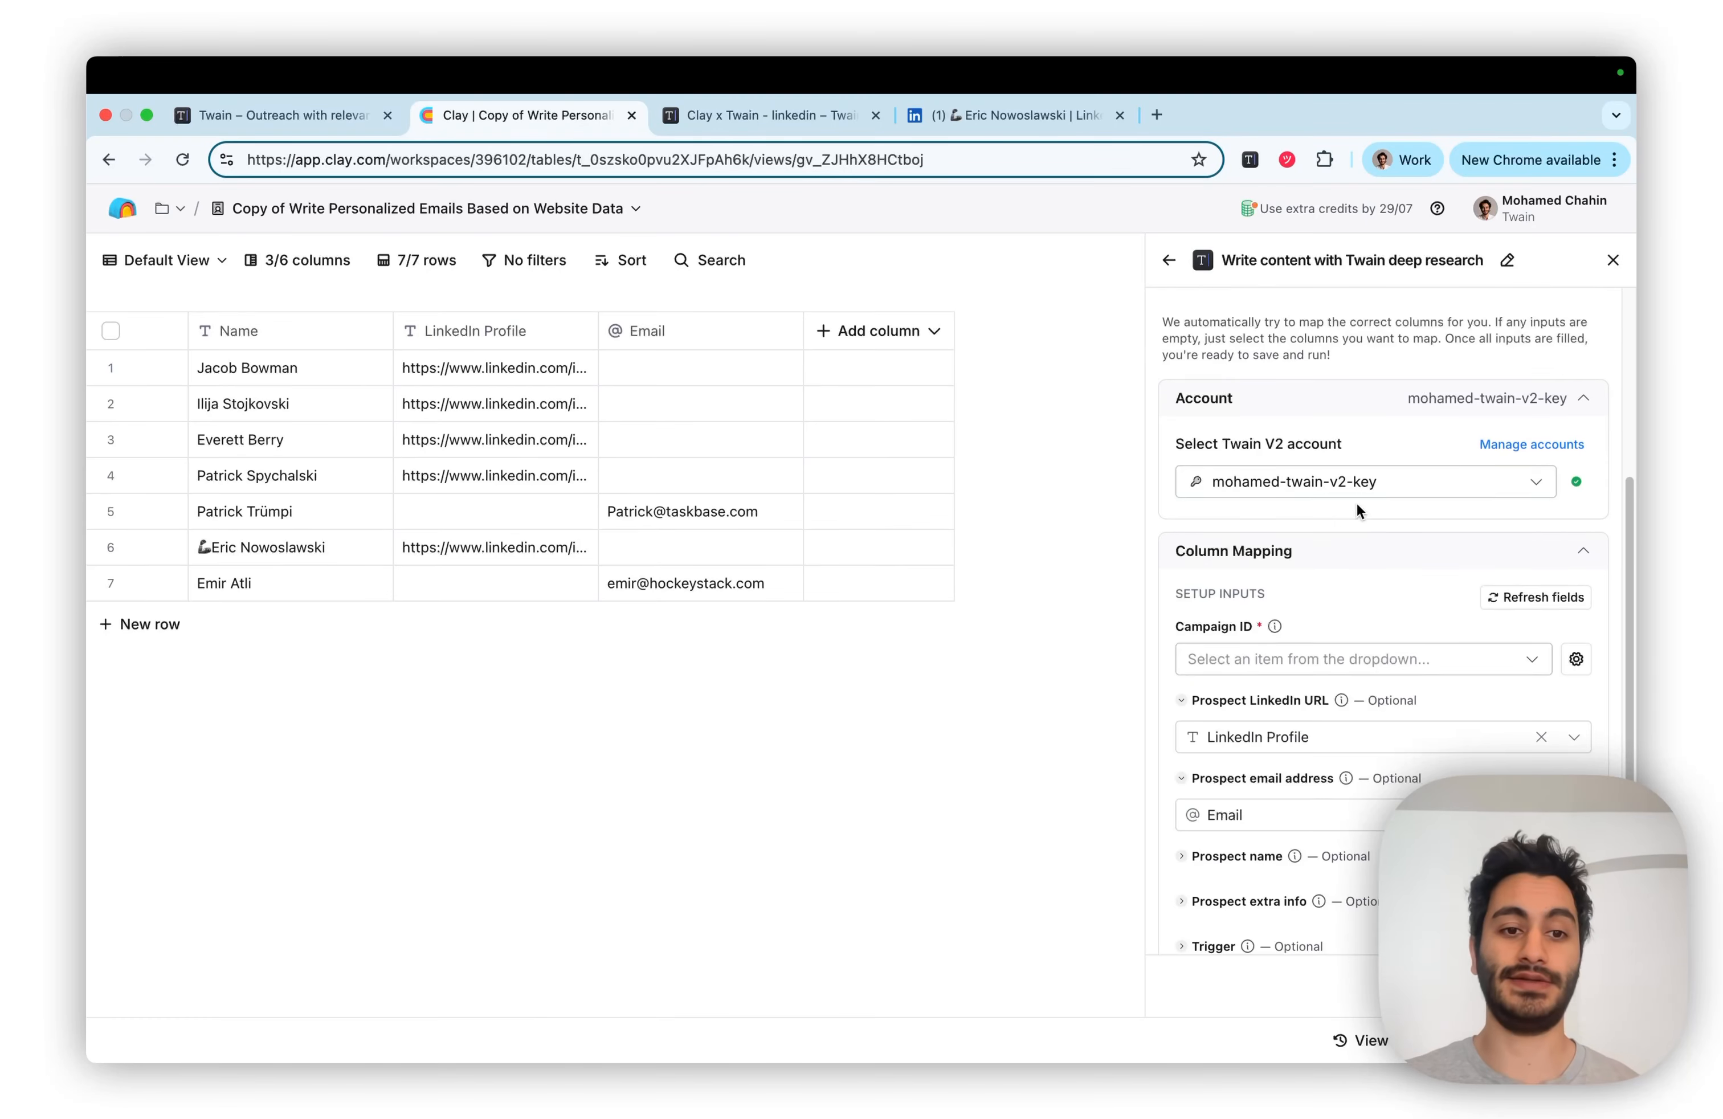
scroll(1355, 502, down, 5)
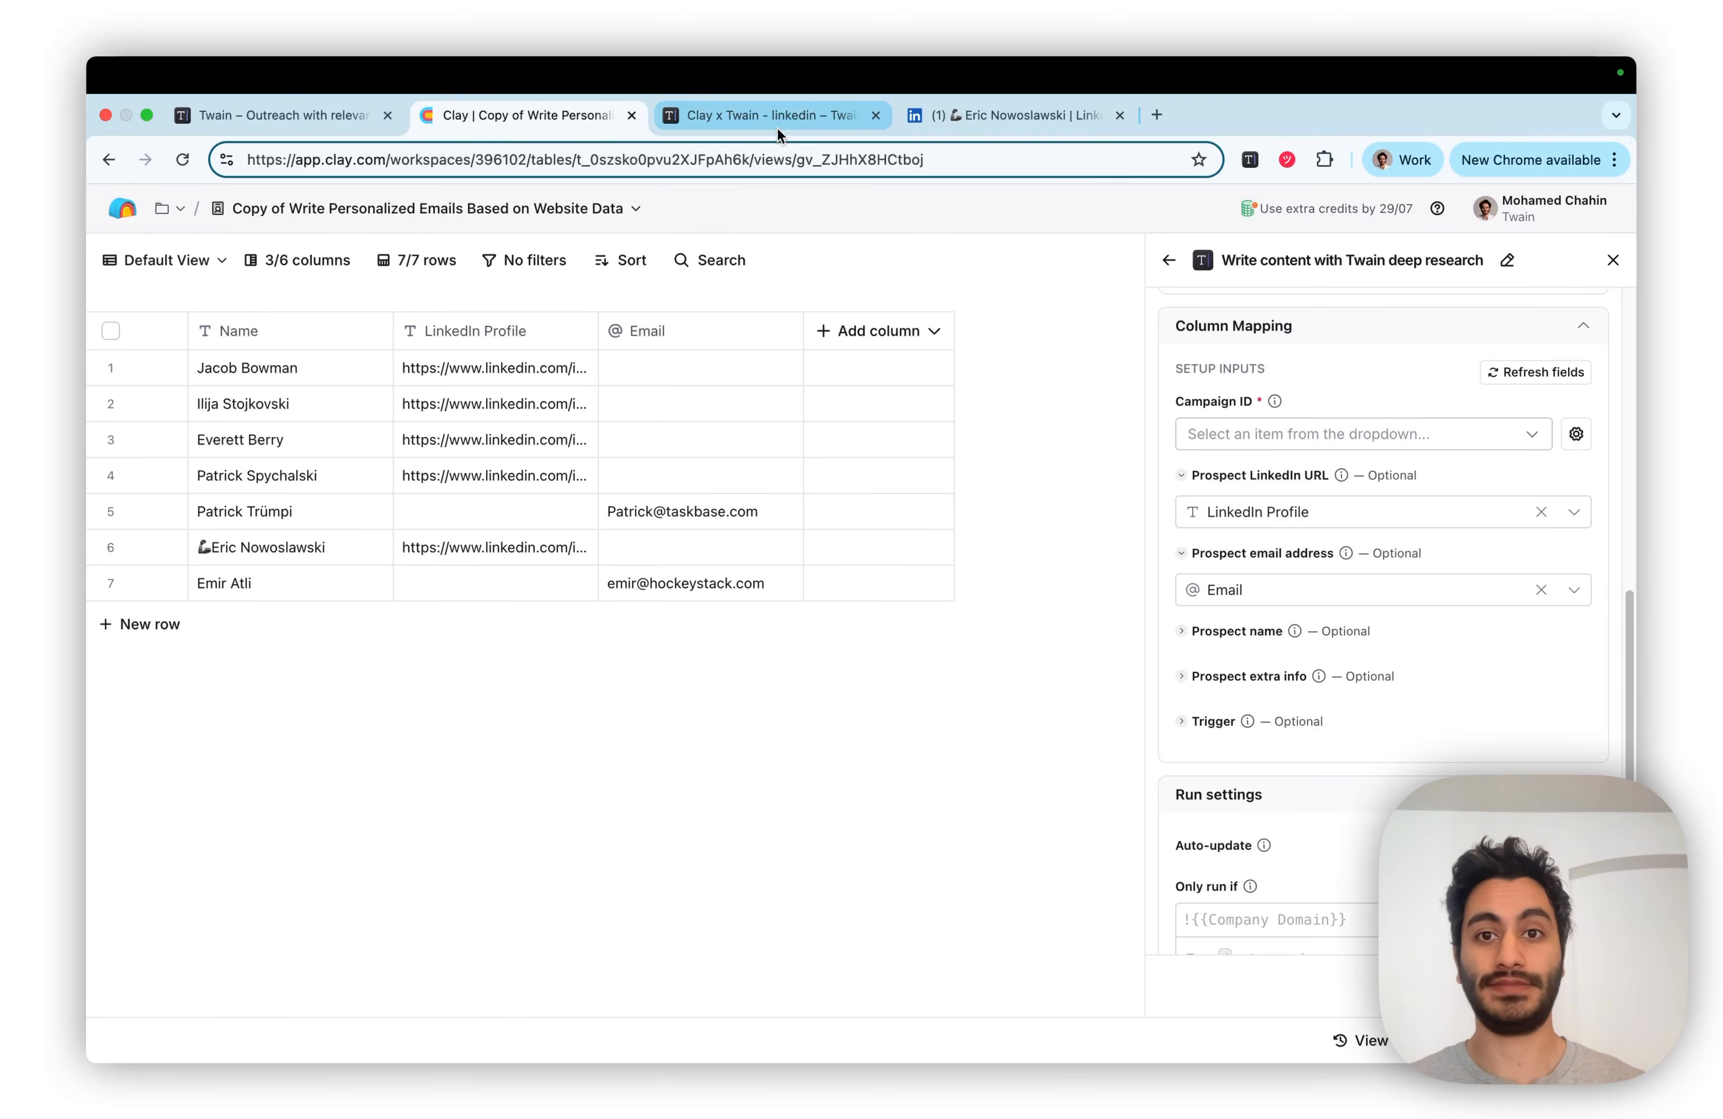
In the Twain app, close the API key dialog and look through the Drafts campaigns and team space folders
click(686, 118)
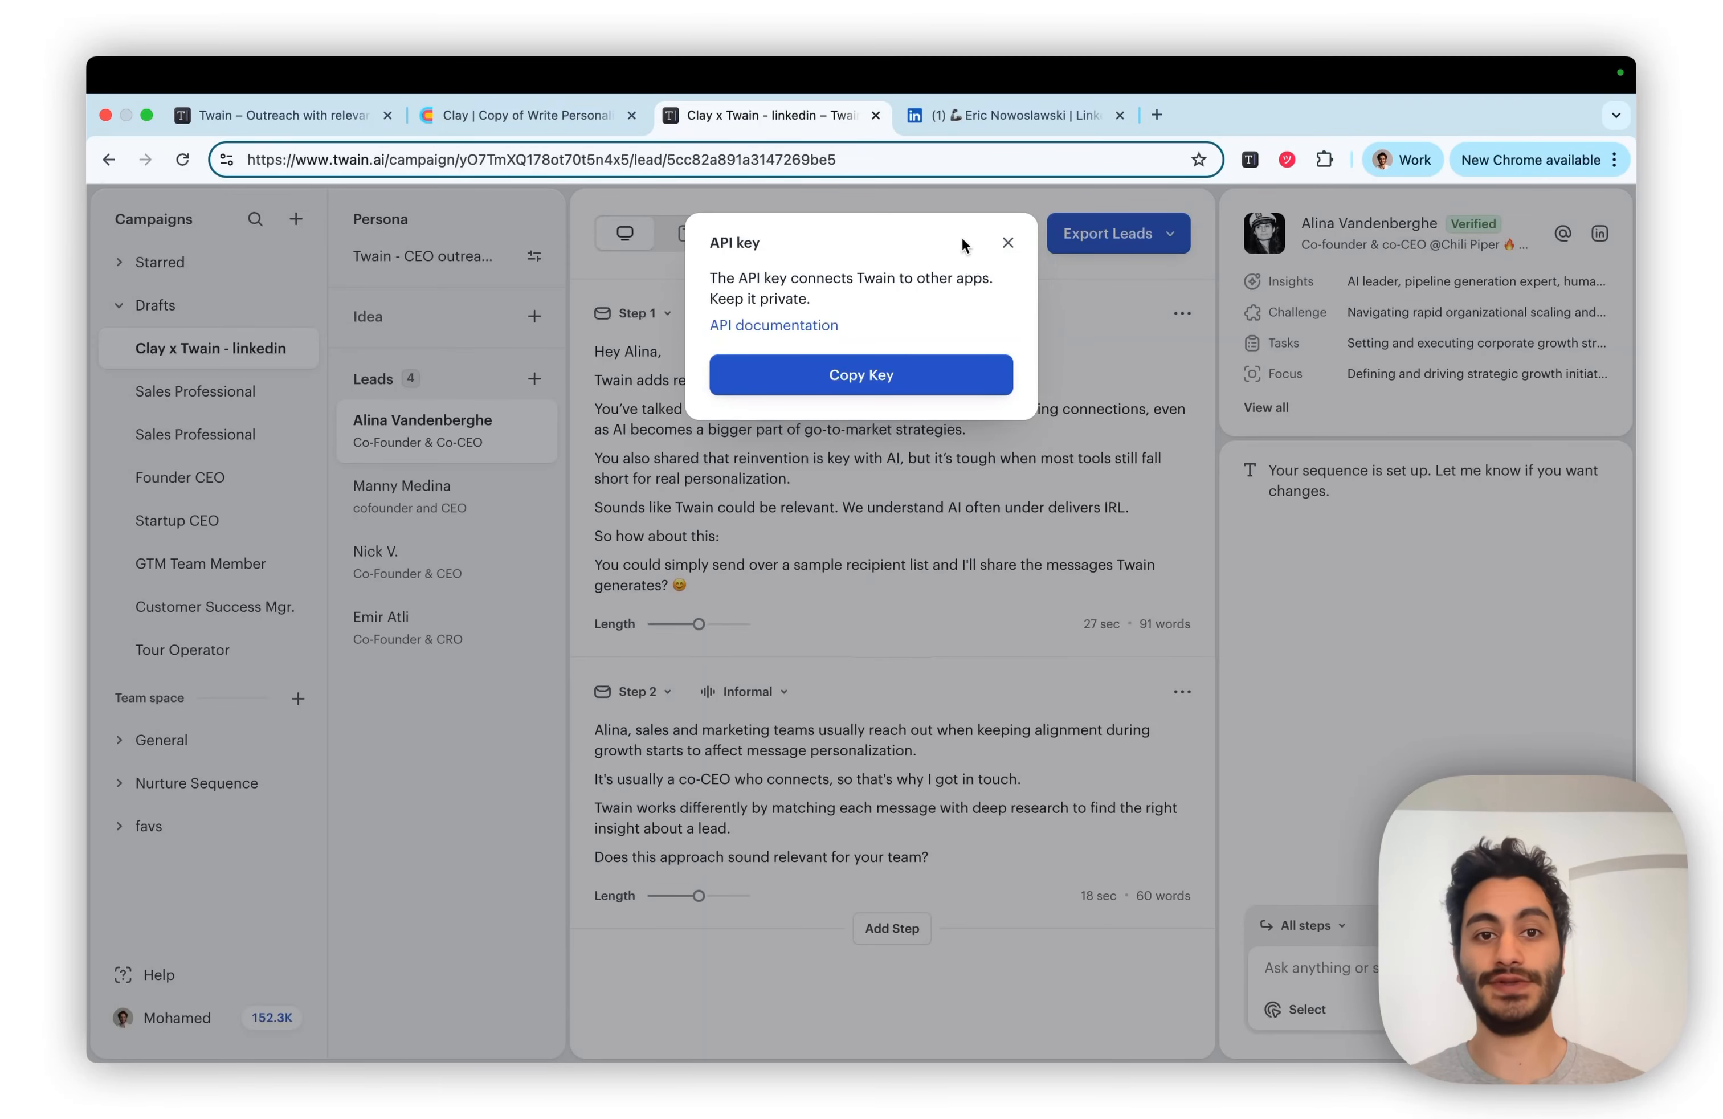
click(1007, 240)
click(149, 312)
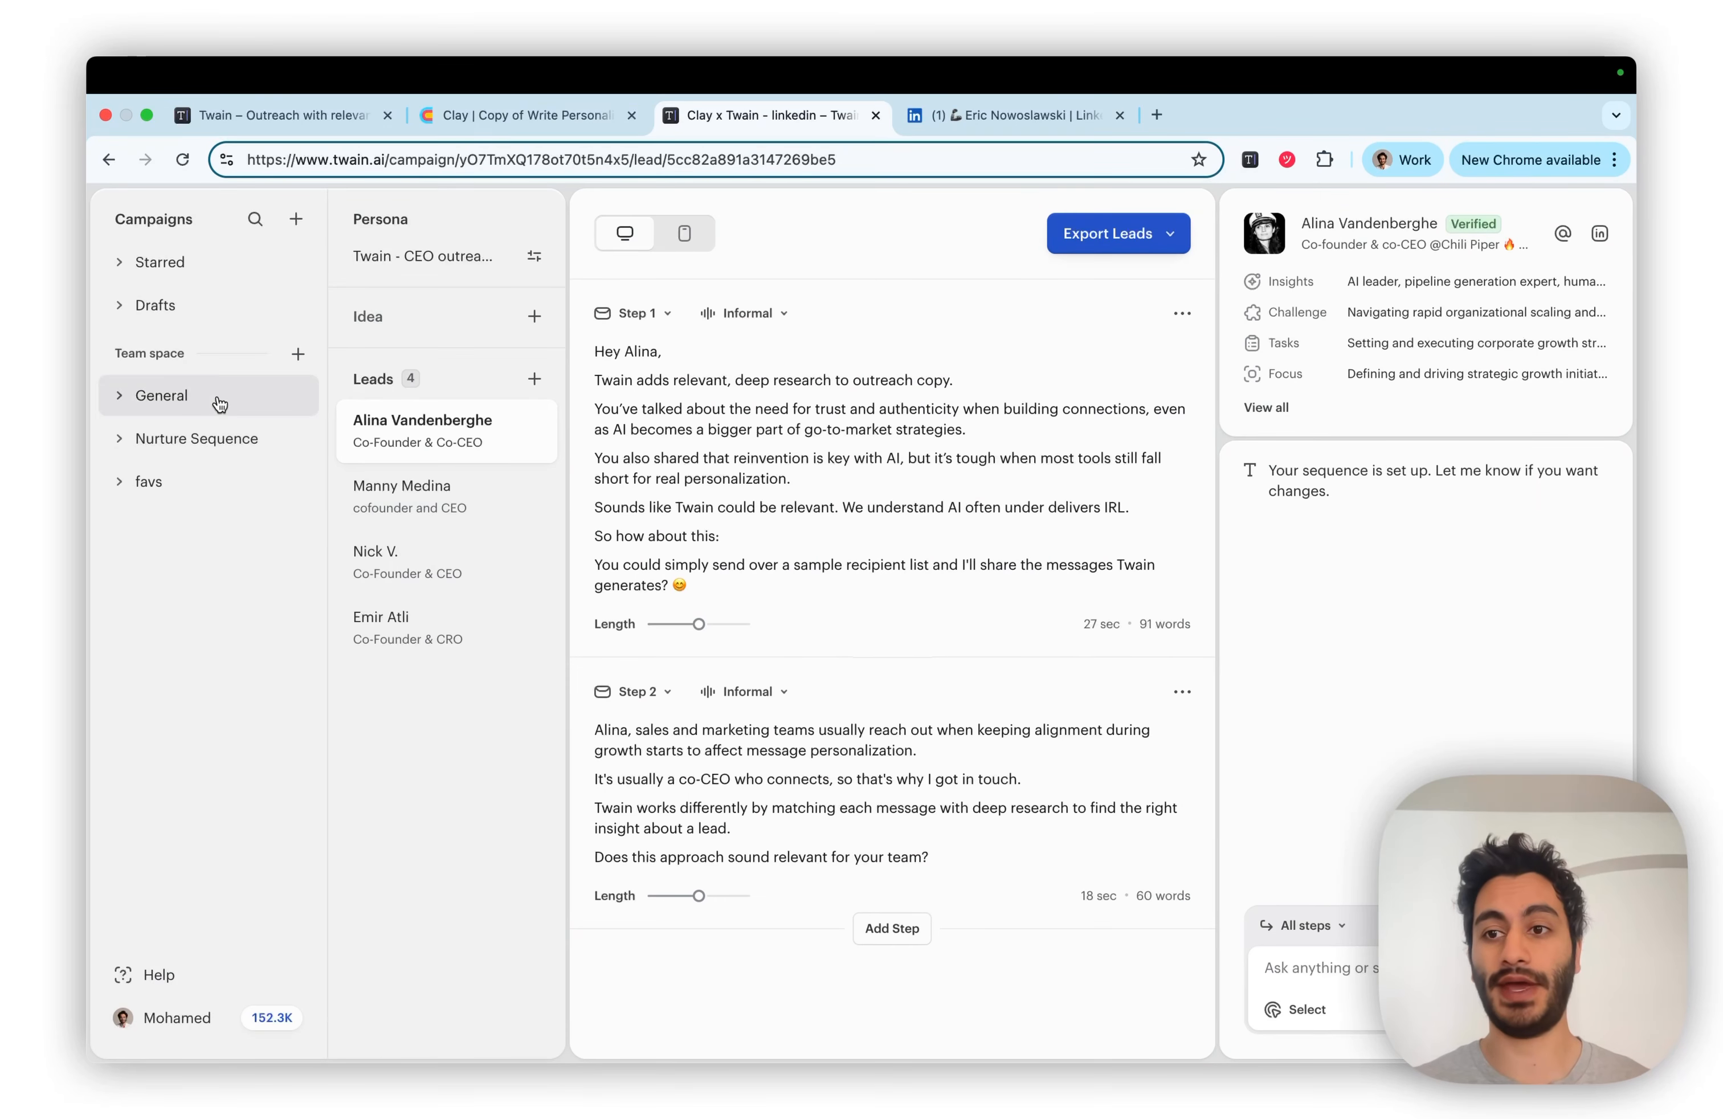
click(182, 299)
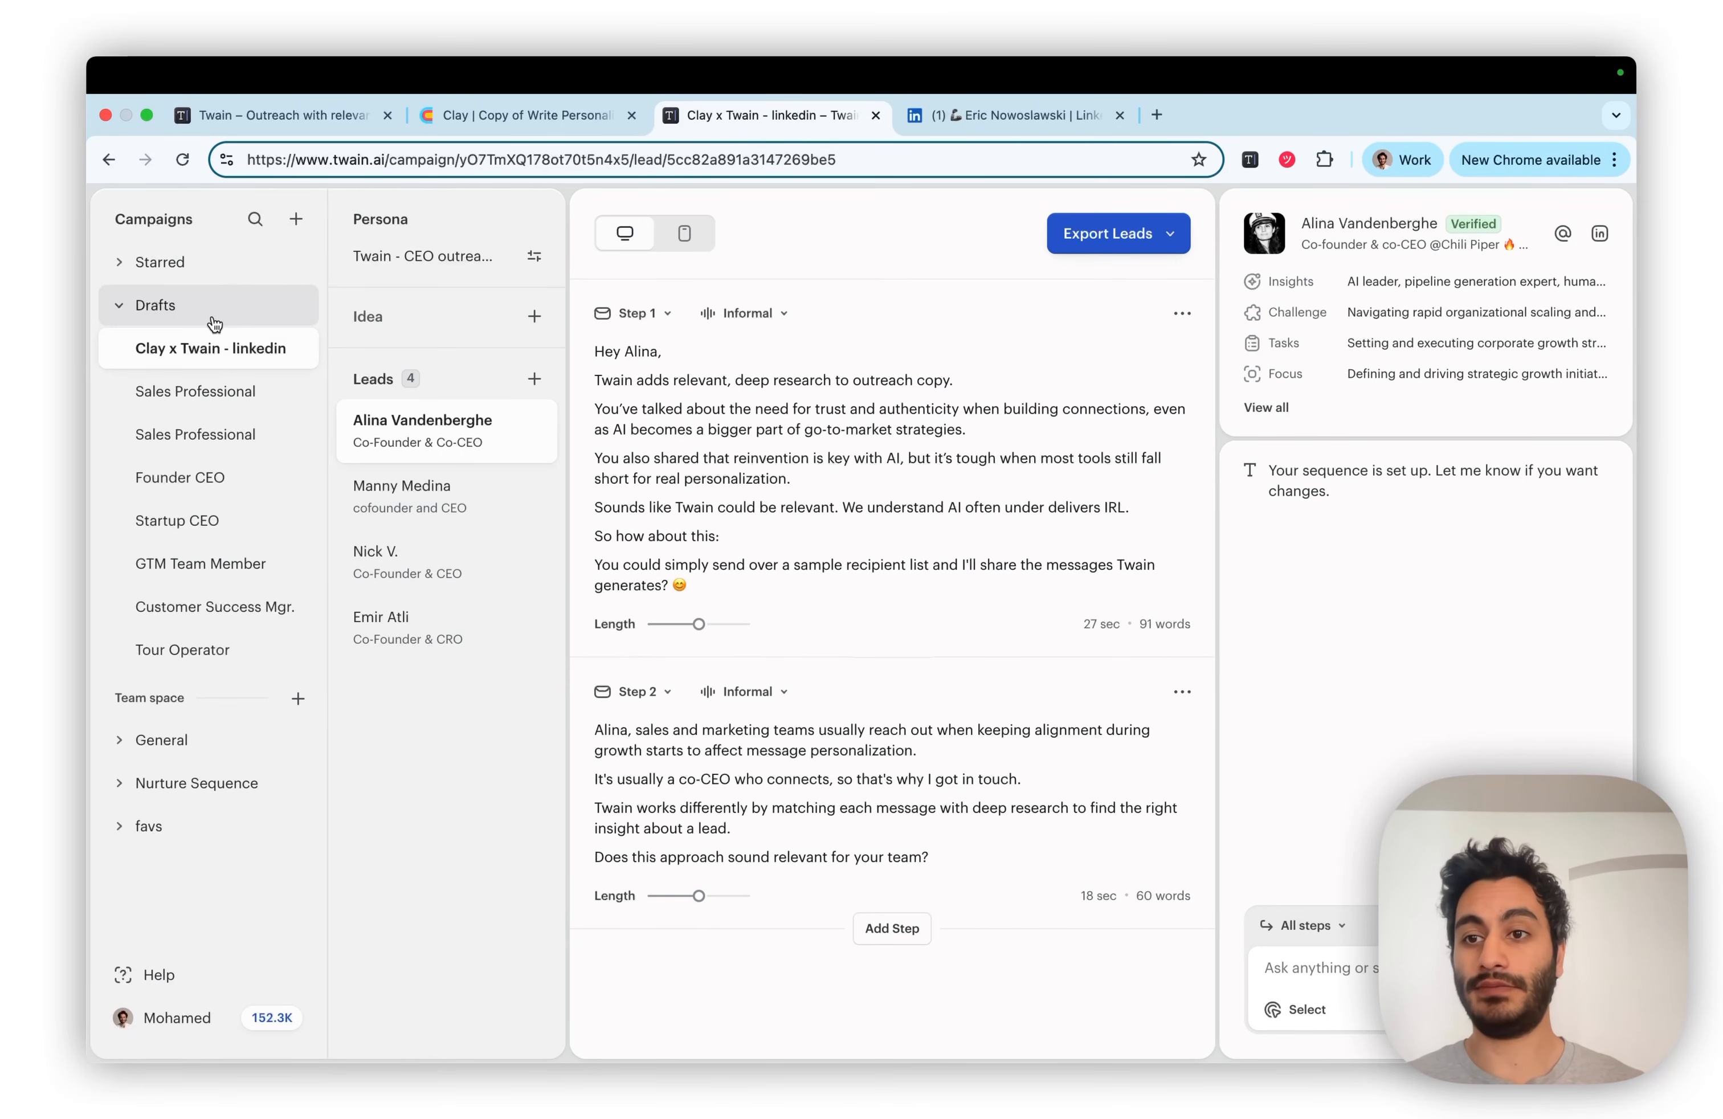
click(174, 306)
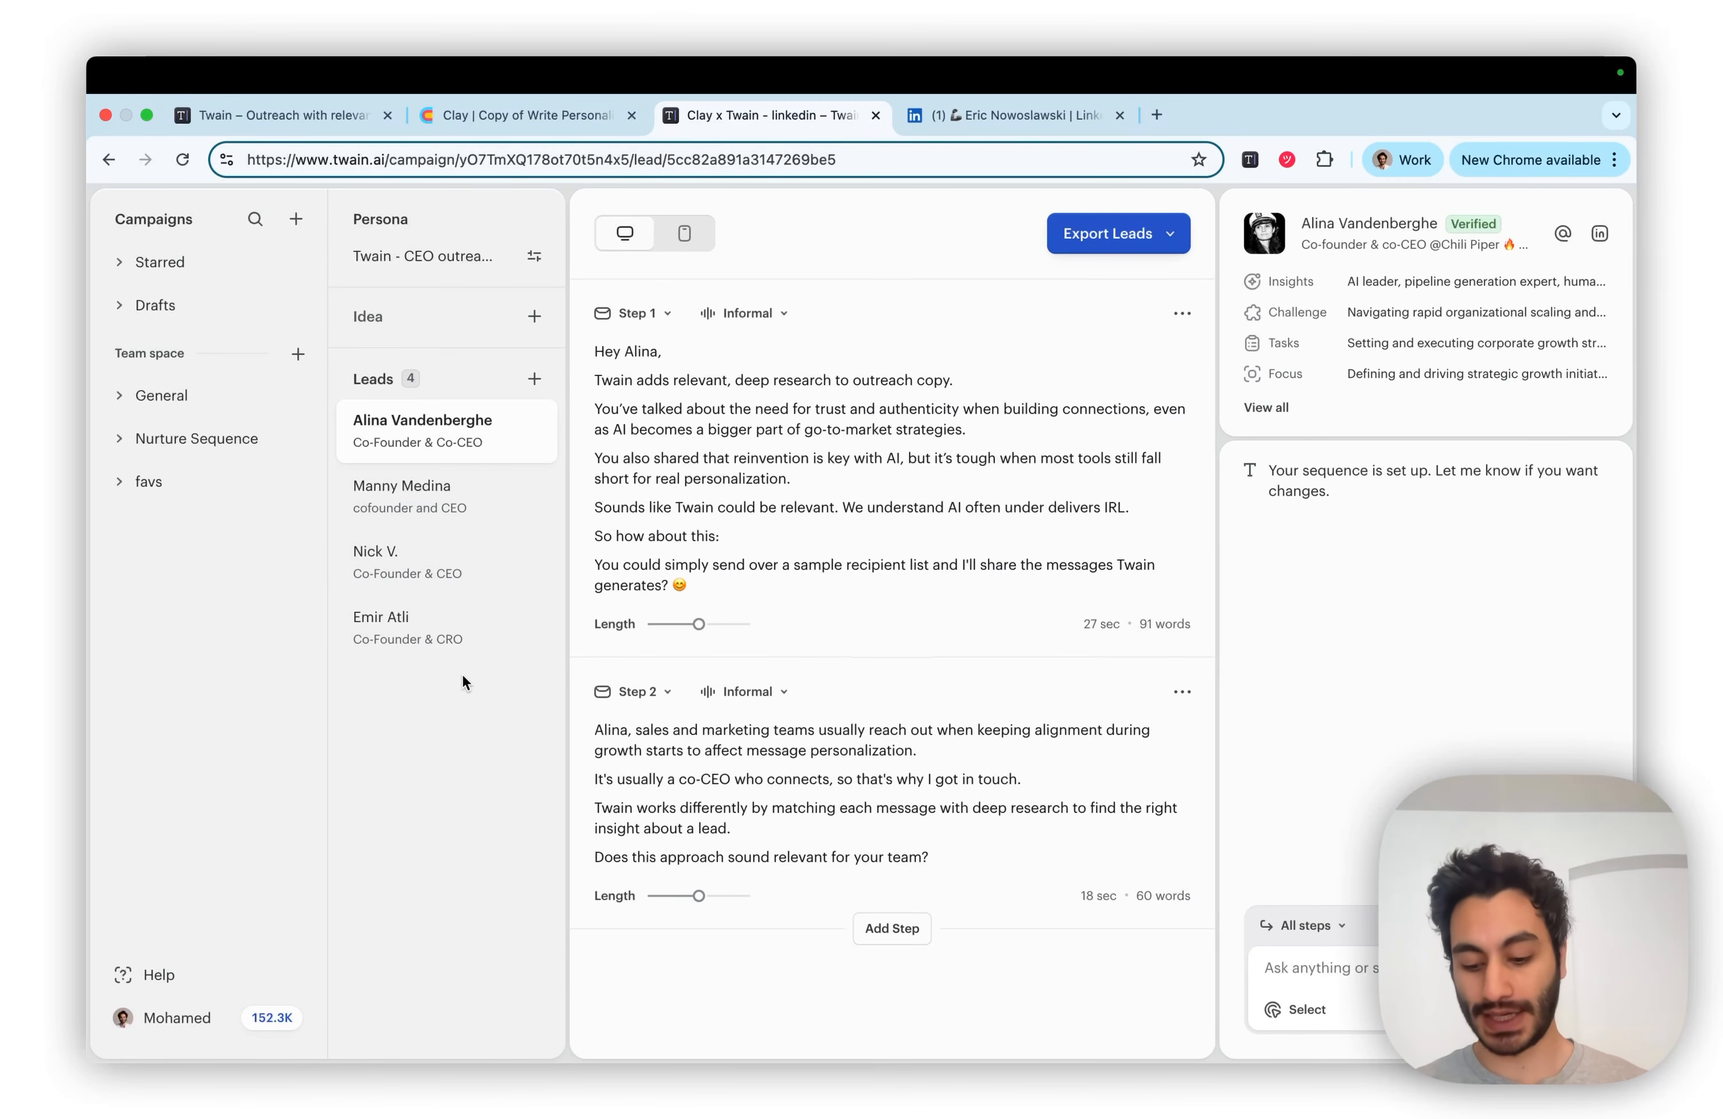
key(XF86MonBrightnessUp)
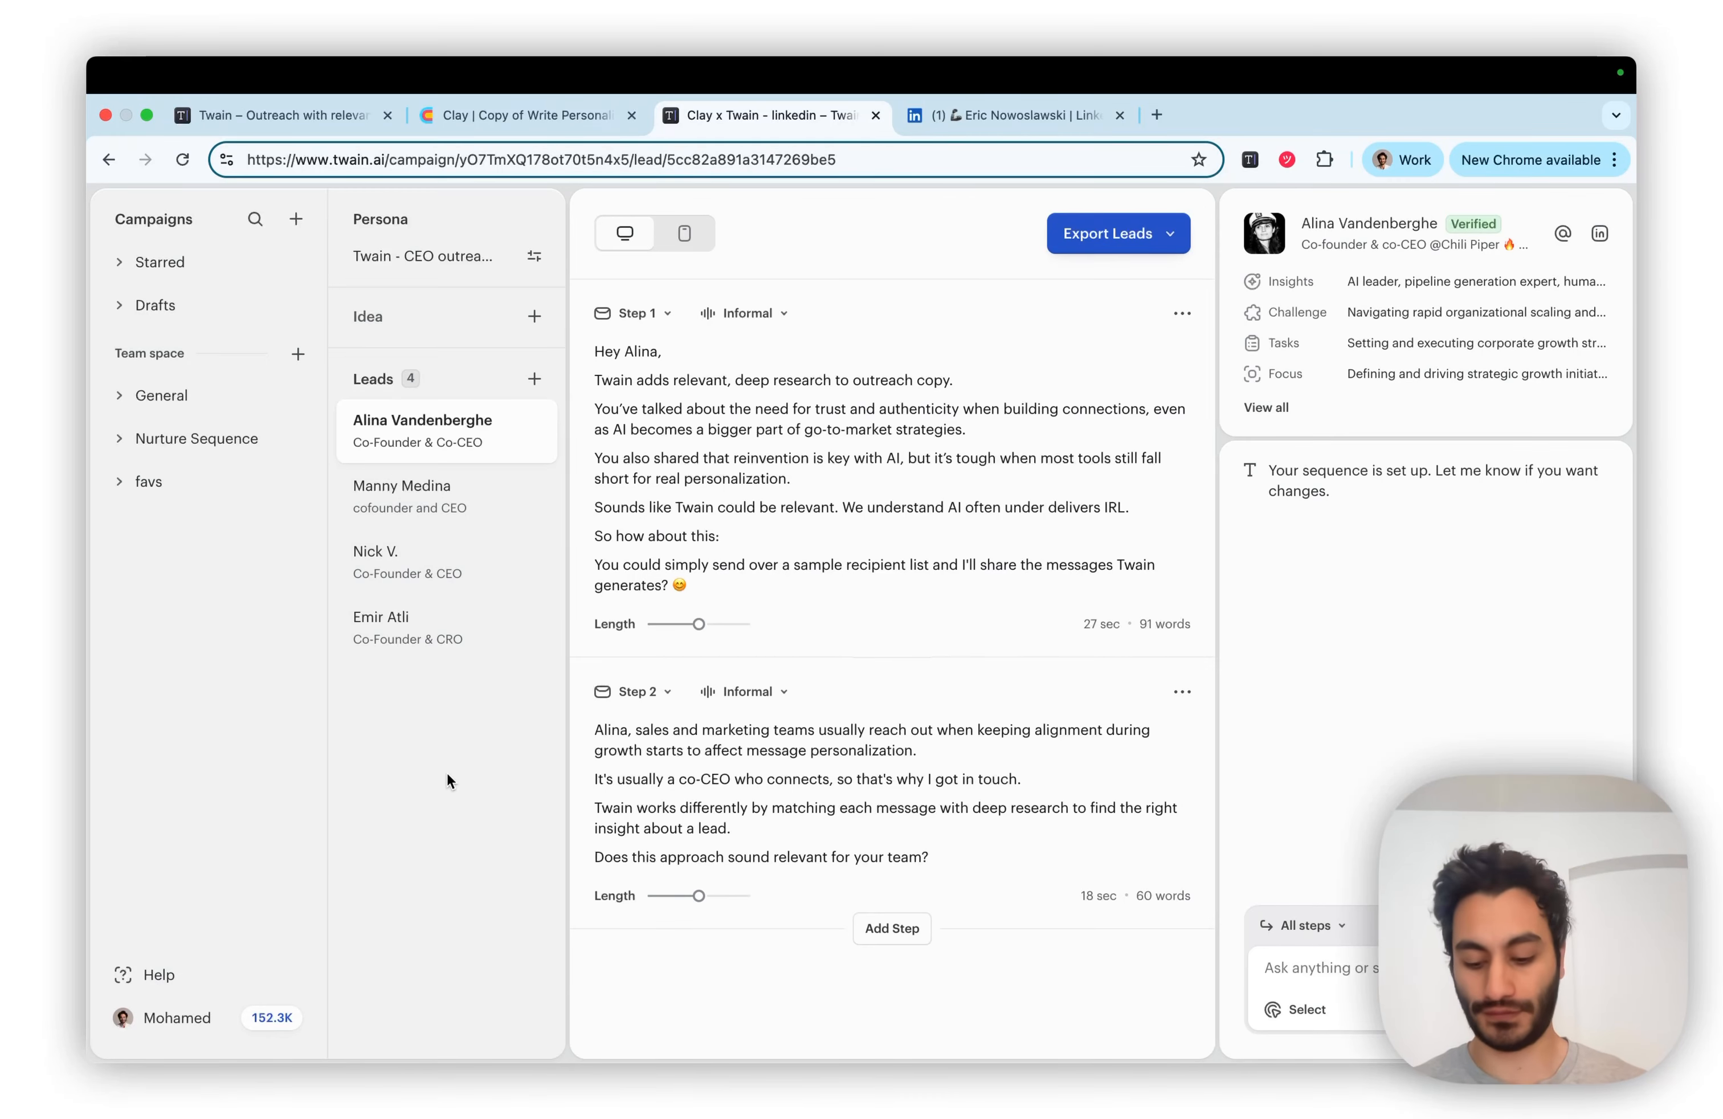
Back in the Clay table, set the enrichment's Campaign ID to Clay x Twain - linkedin
click(513, 116)
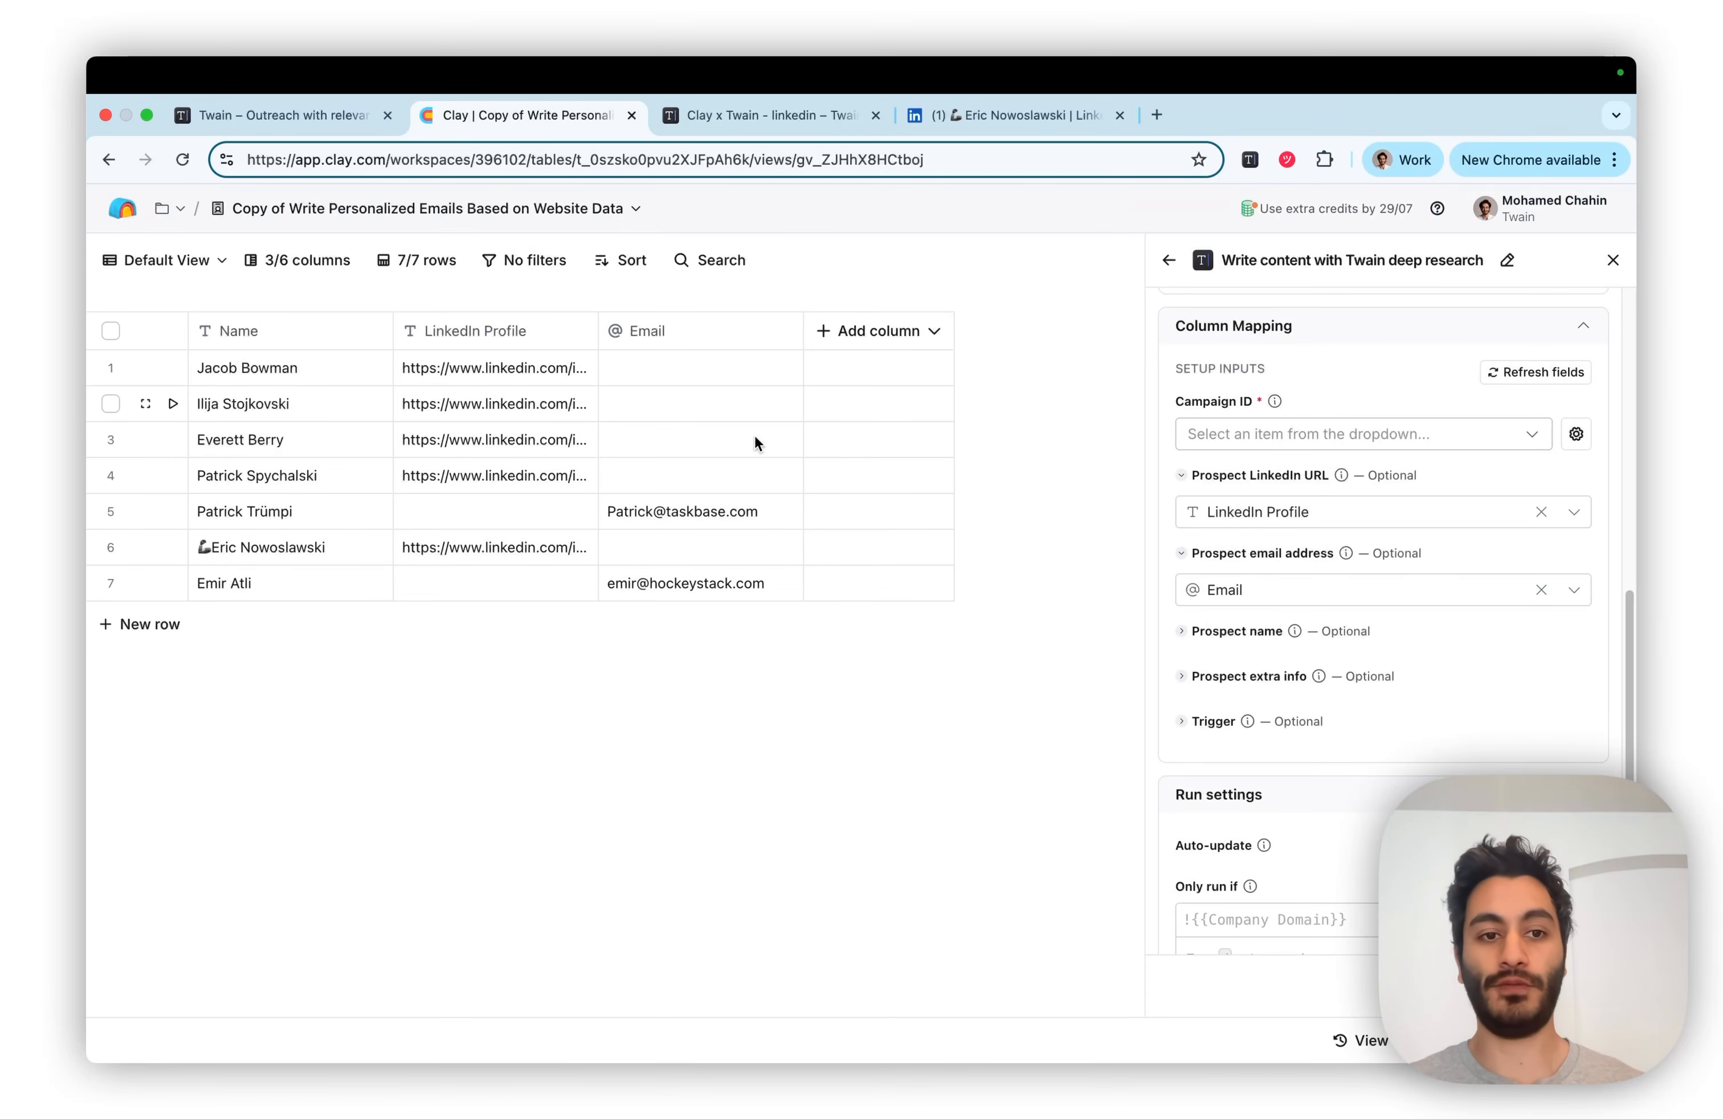
click(1391, 432)
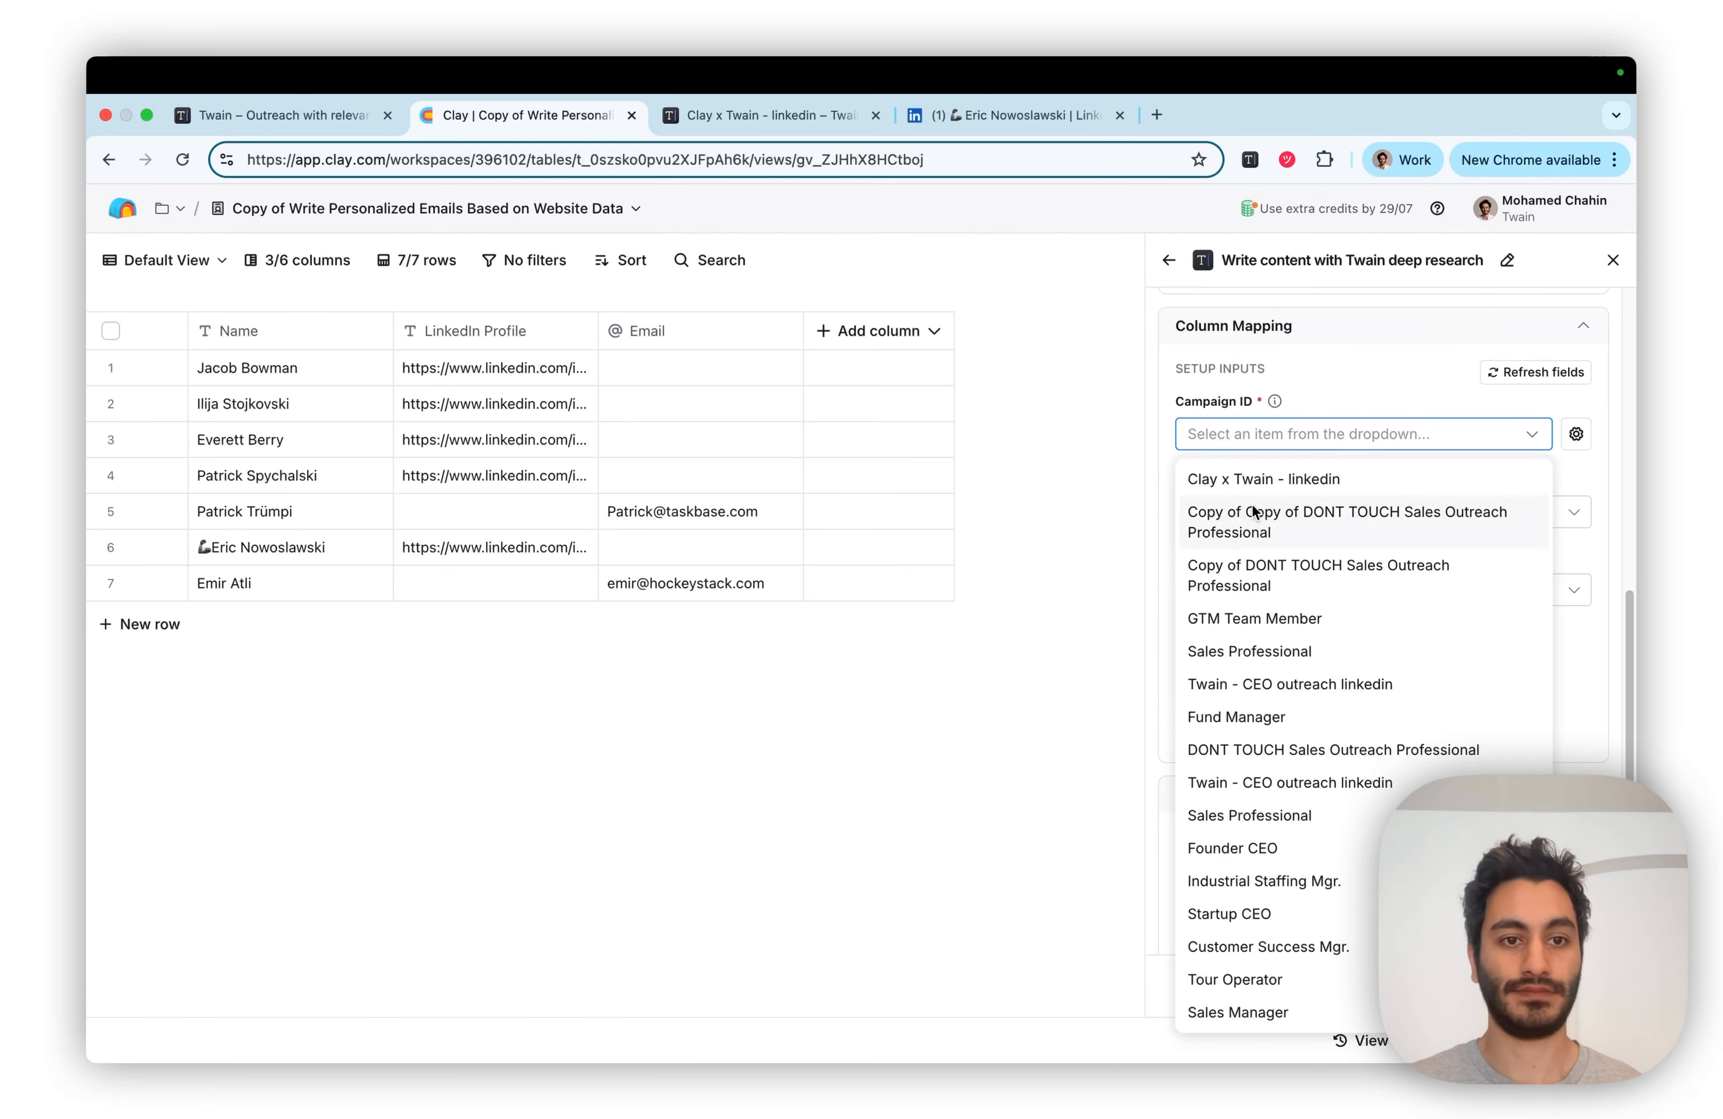
click(1313, 483)
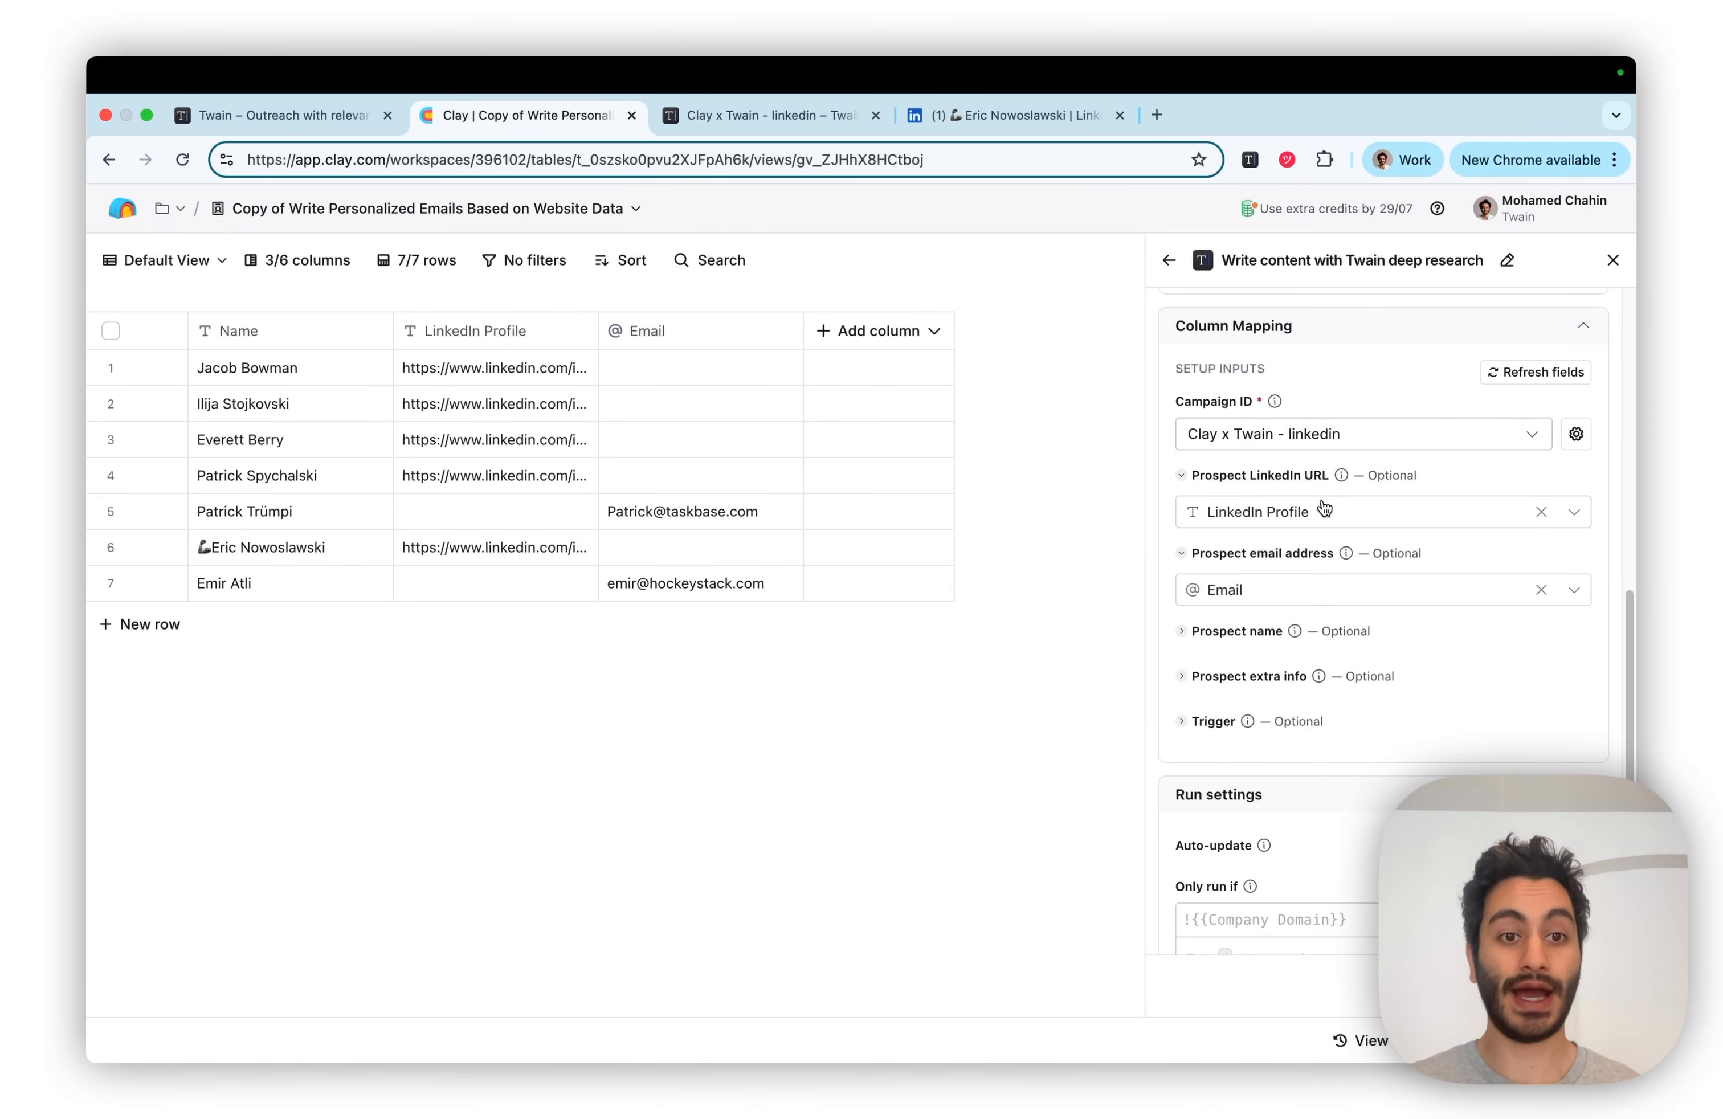
Review the optional column mapping inputs, checking Prospect name and expanding Prospect extra info
mouse_move(1303, 516)
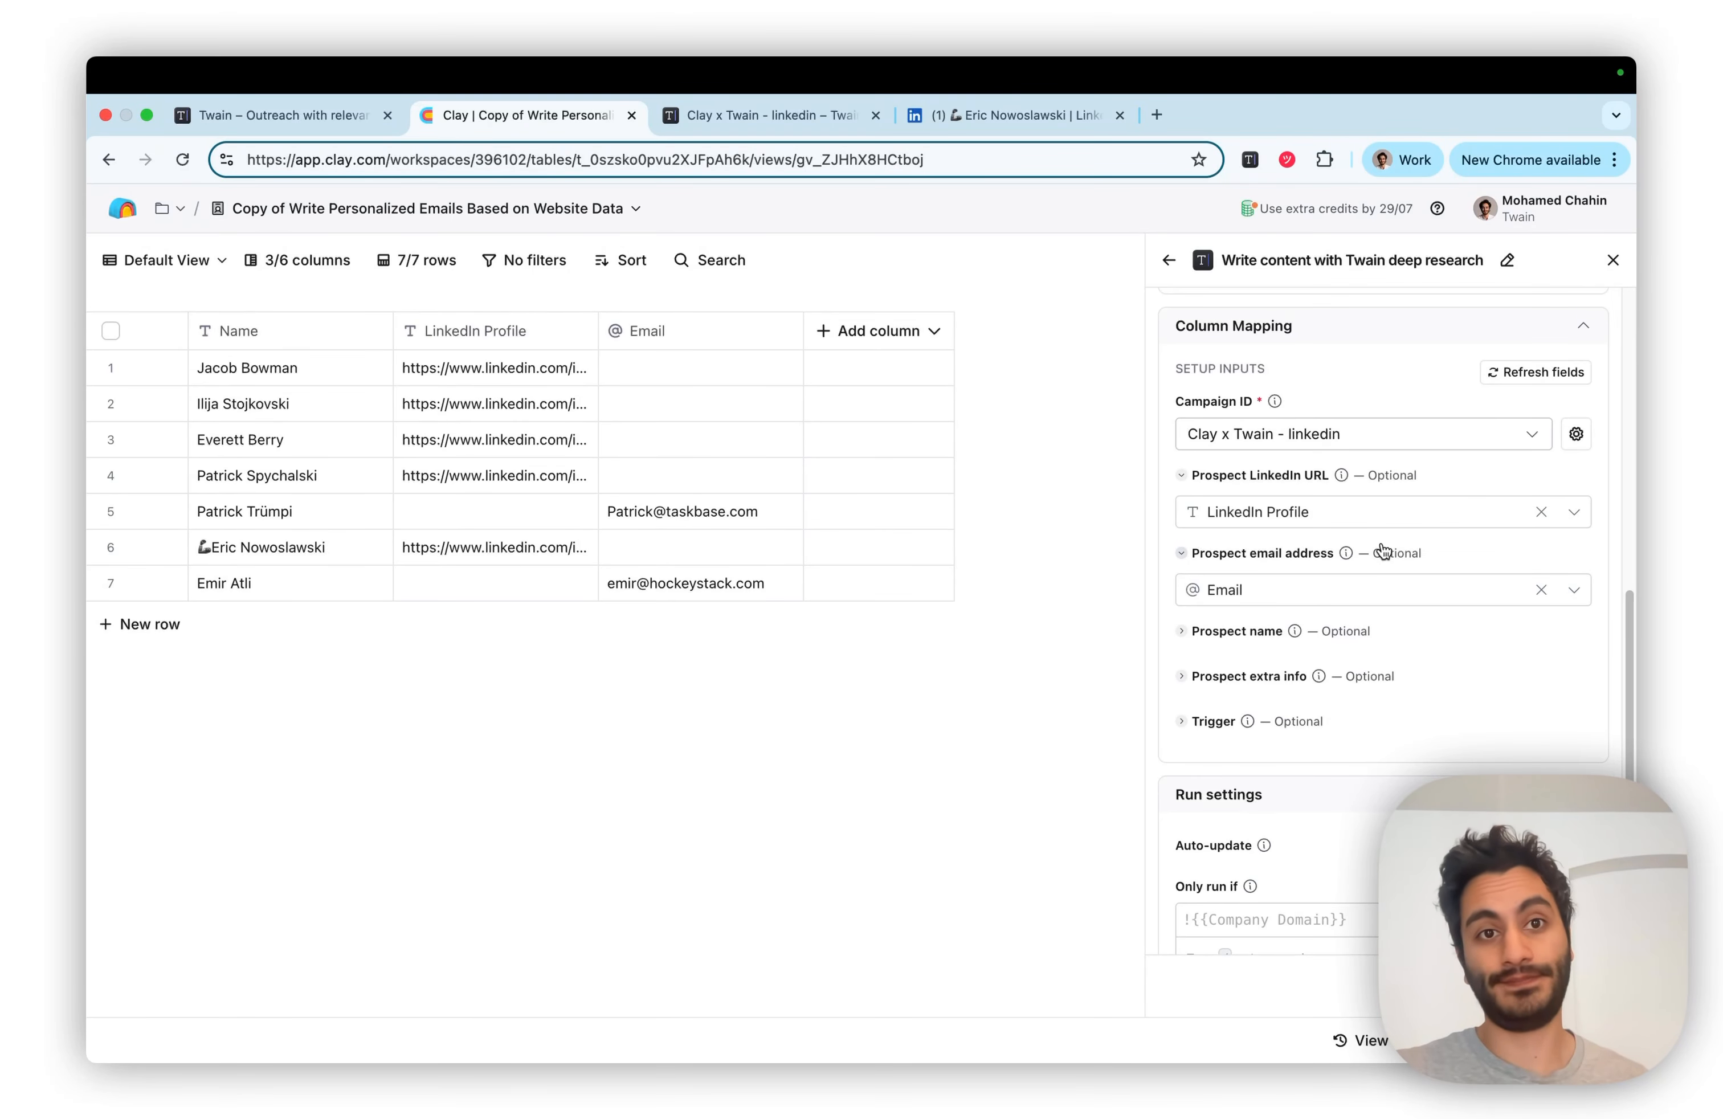
click(1238, 643)
click(1238, 643)
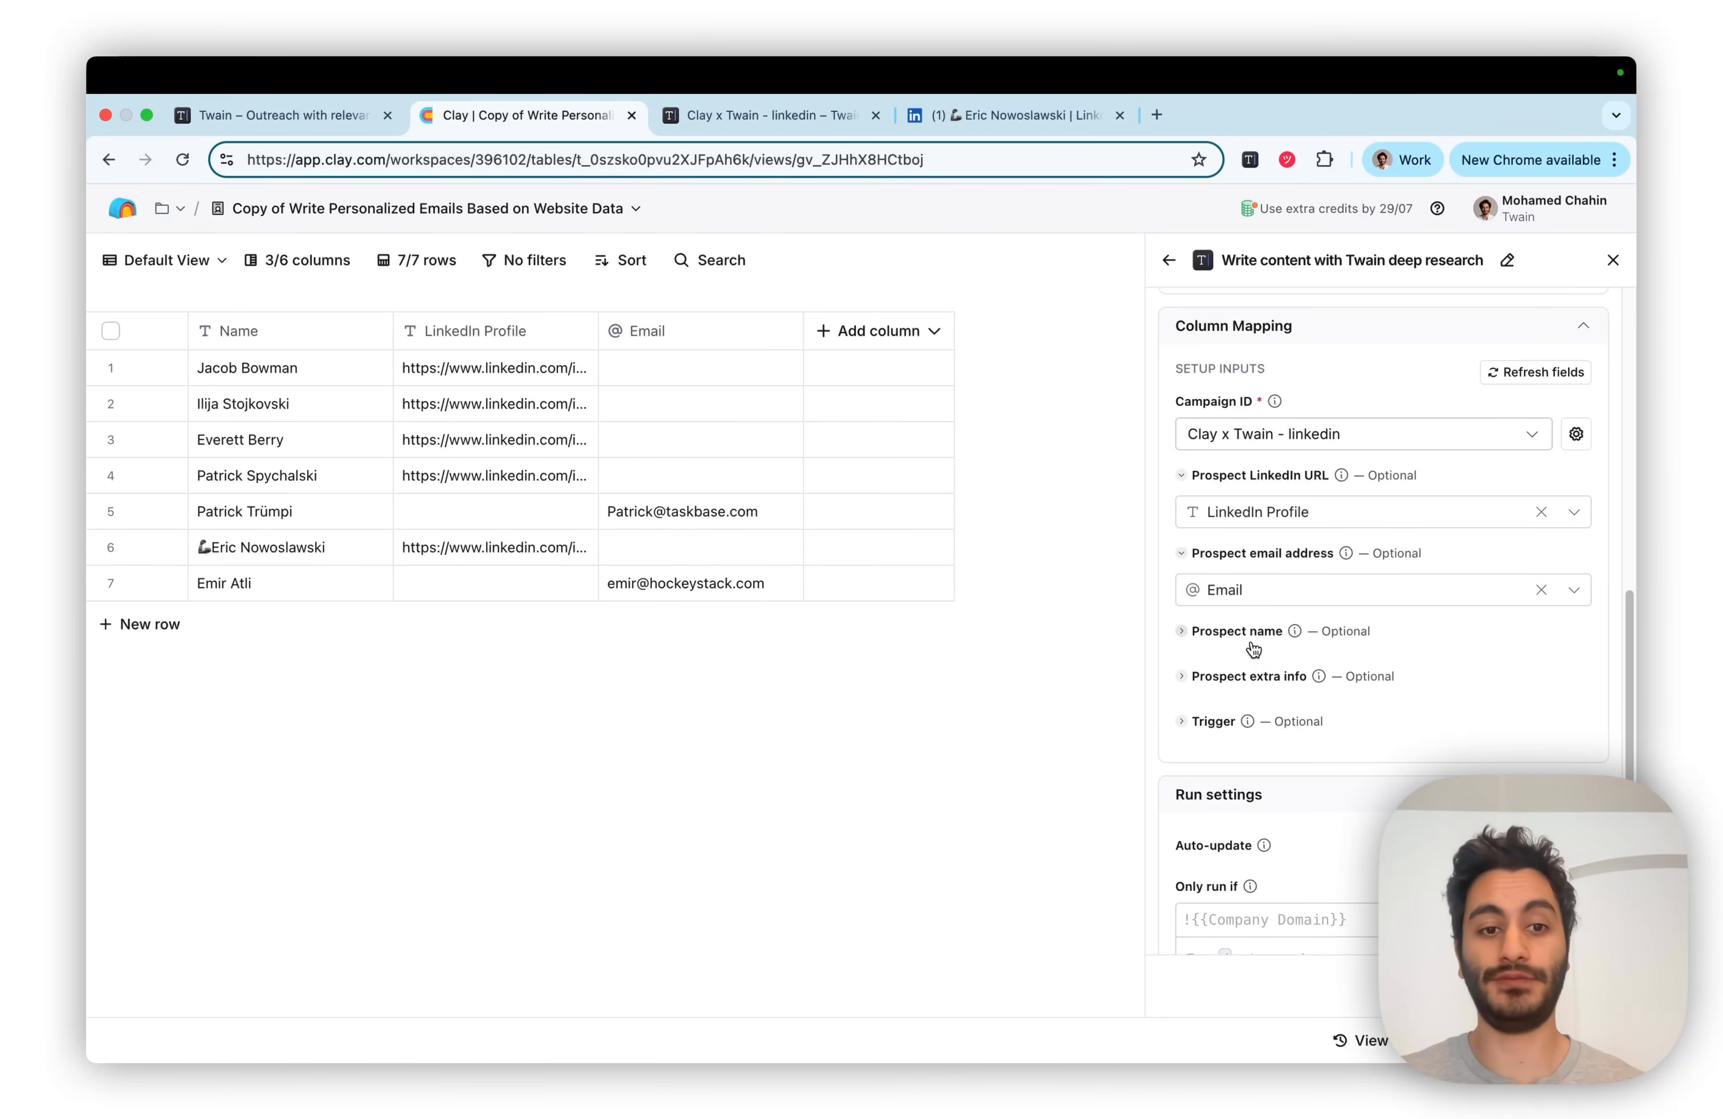
scroll(1255, 655, down, 2)
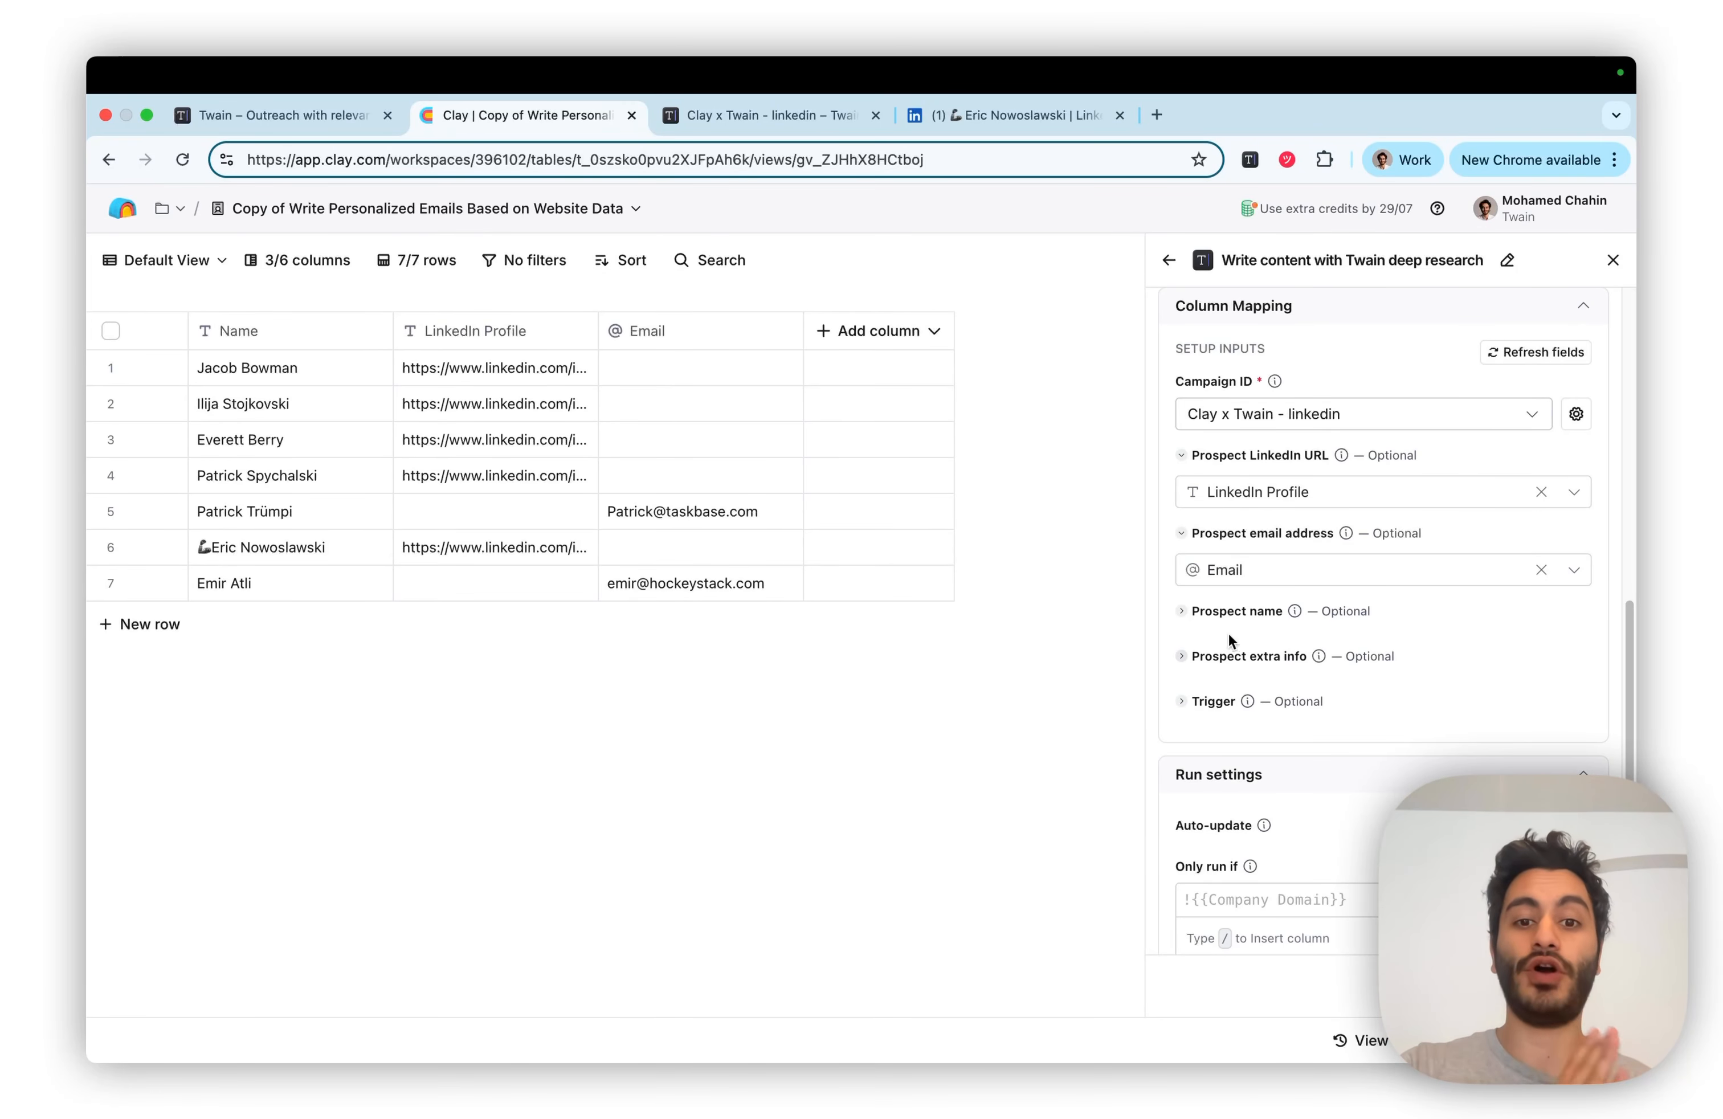
scroll(1274, 657, up, 1)
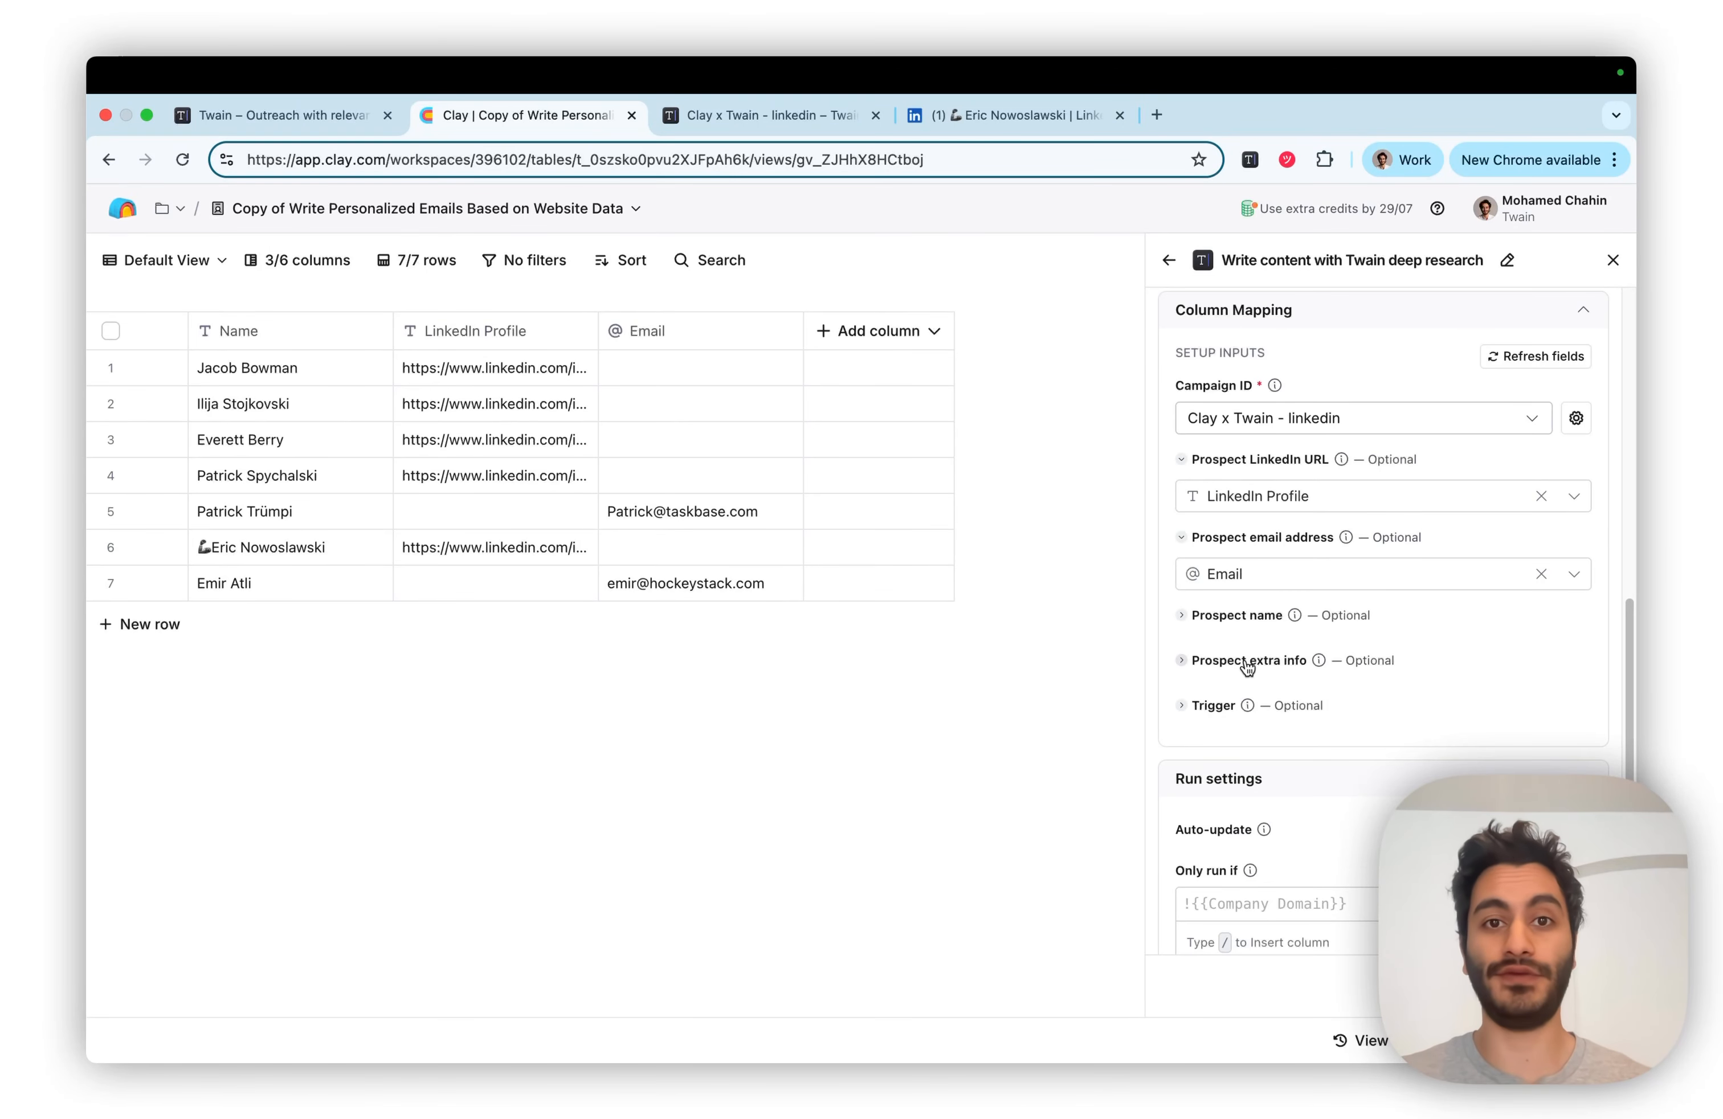
click(1248, 621)
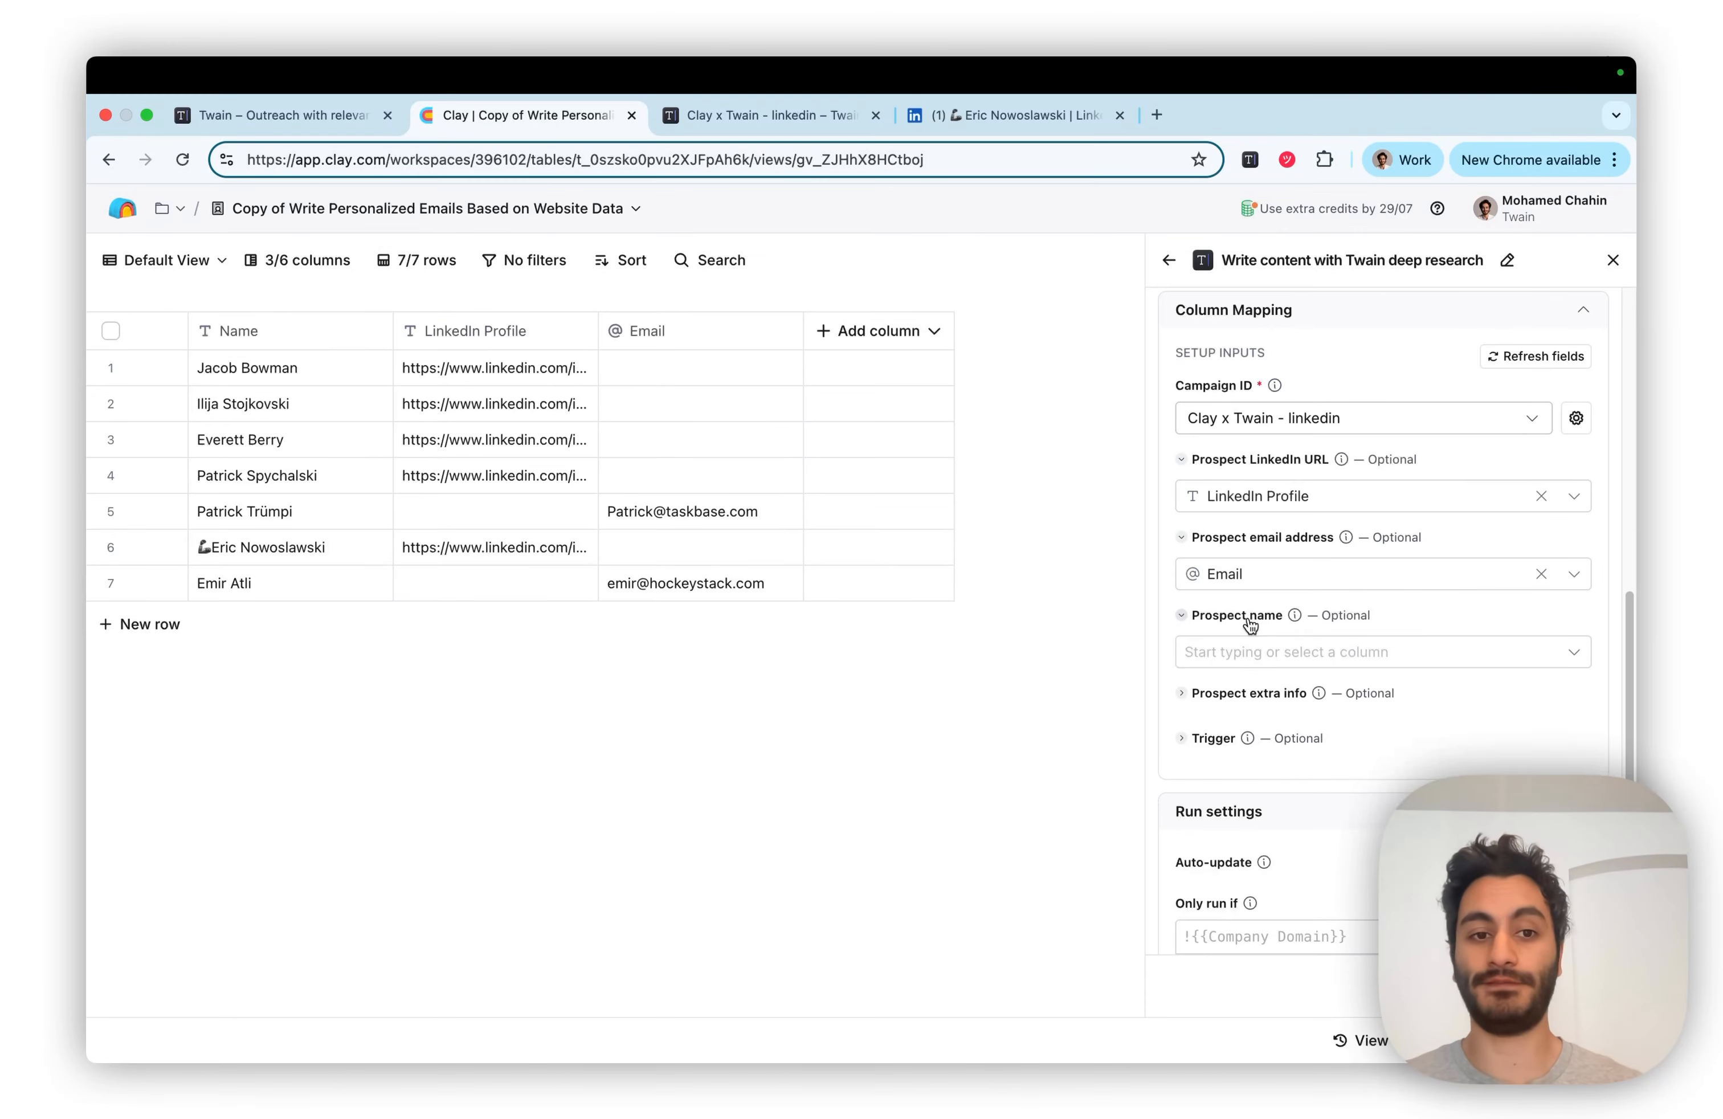
click(1250, 626)
click(1250, 658)
scroll(1277, 672, down, 1)
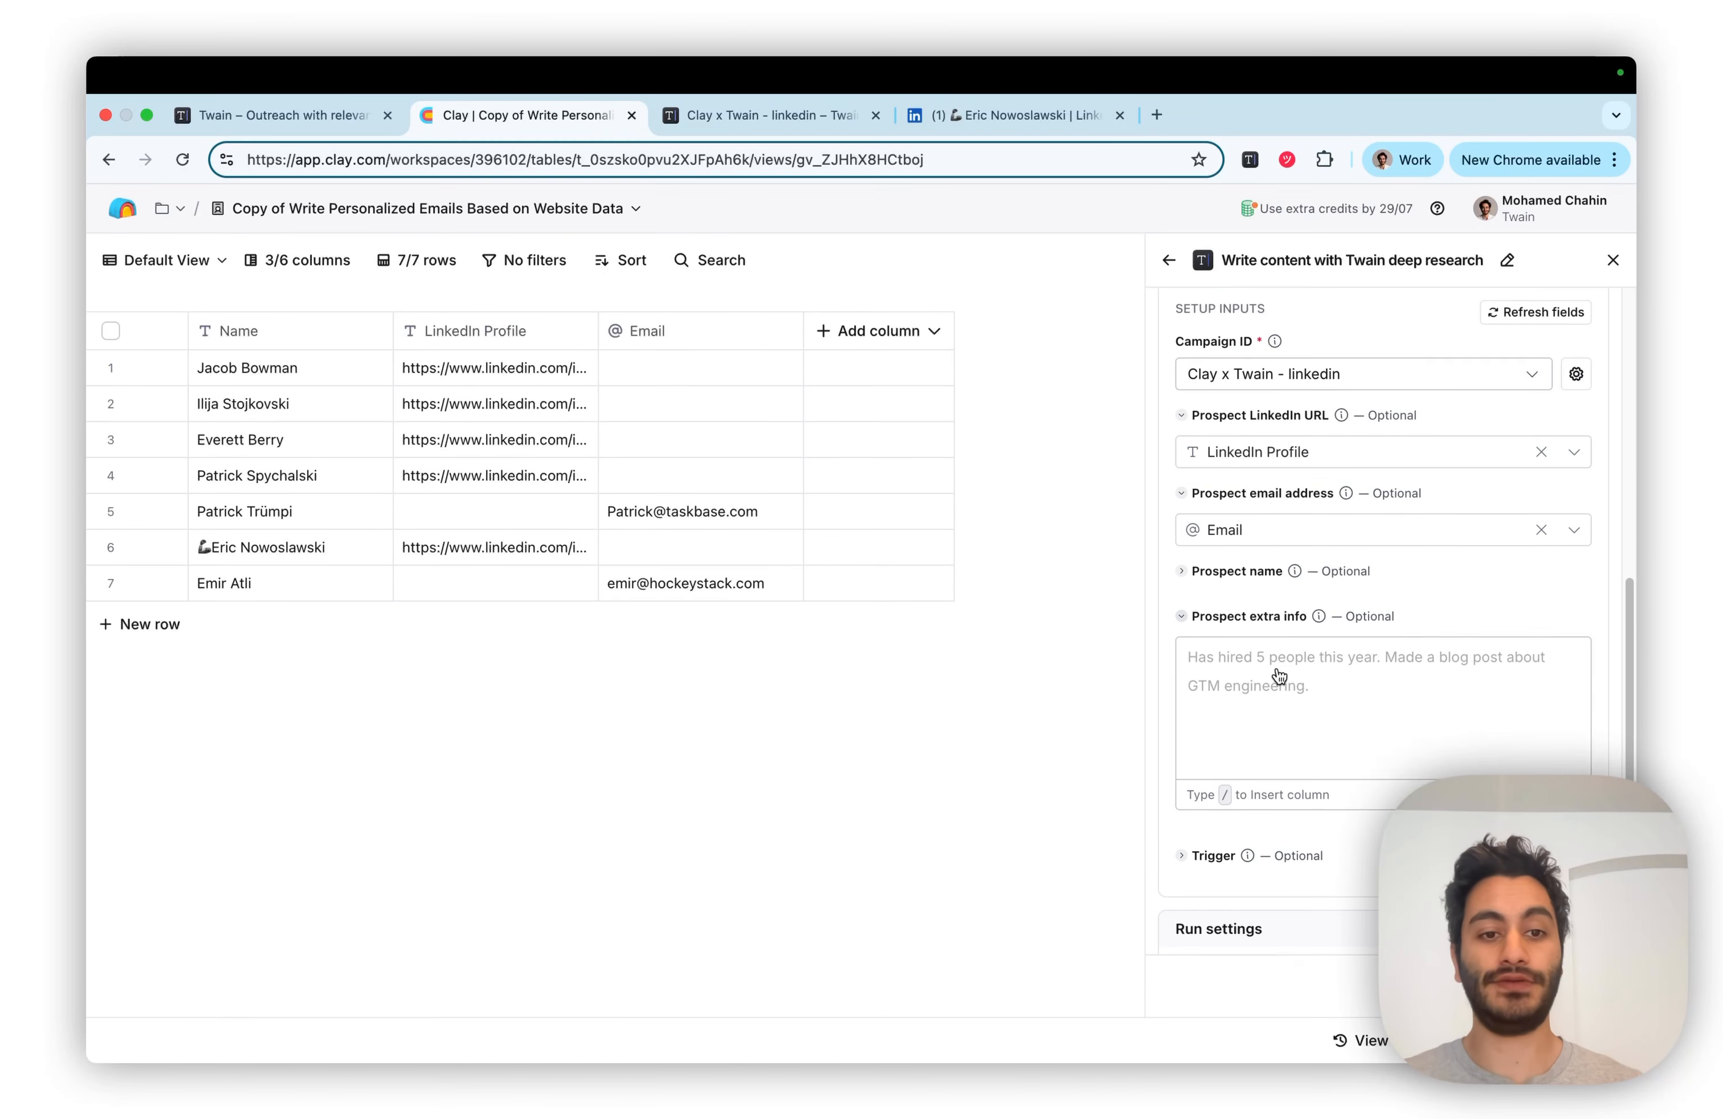
Collapse the Prospect extra info input and review the optional Trigger input of the enrichment
scroll(1278, 665, down, 1)
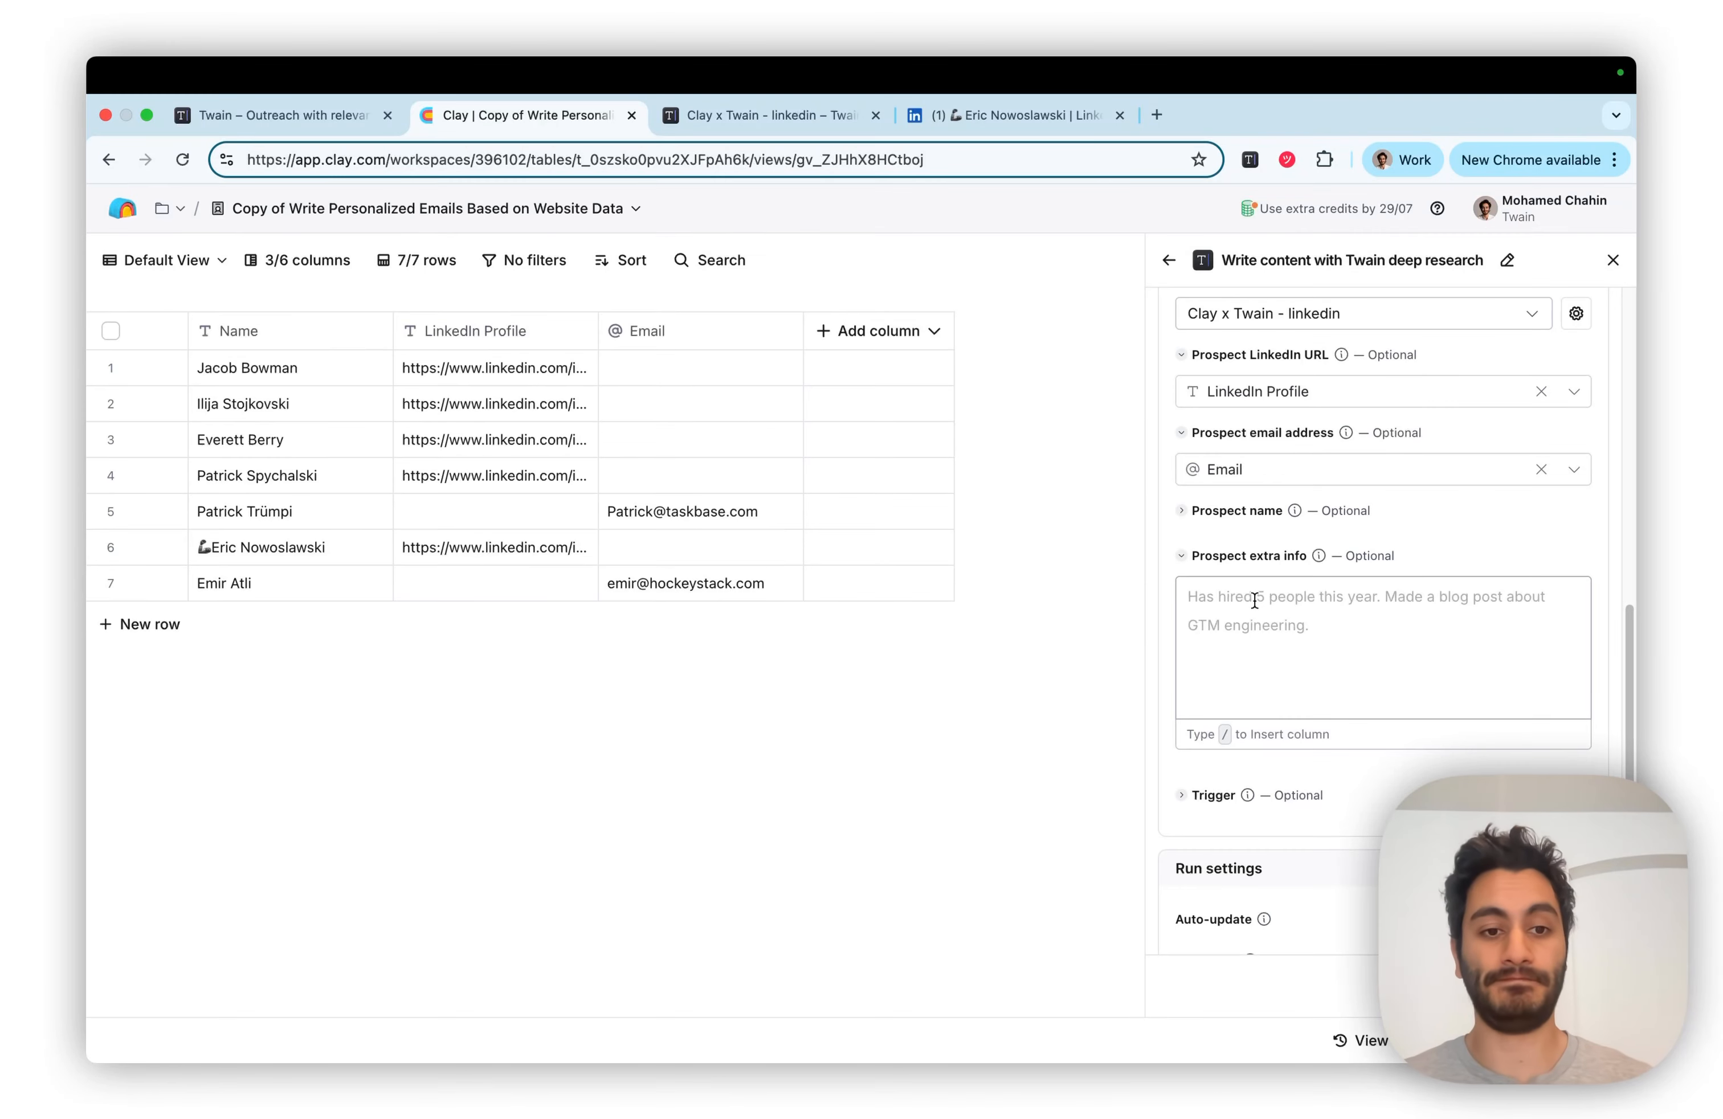
click(1260, 564)
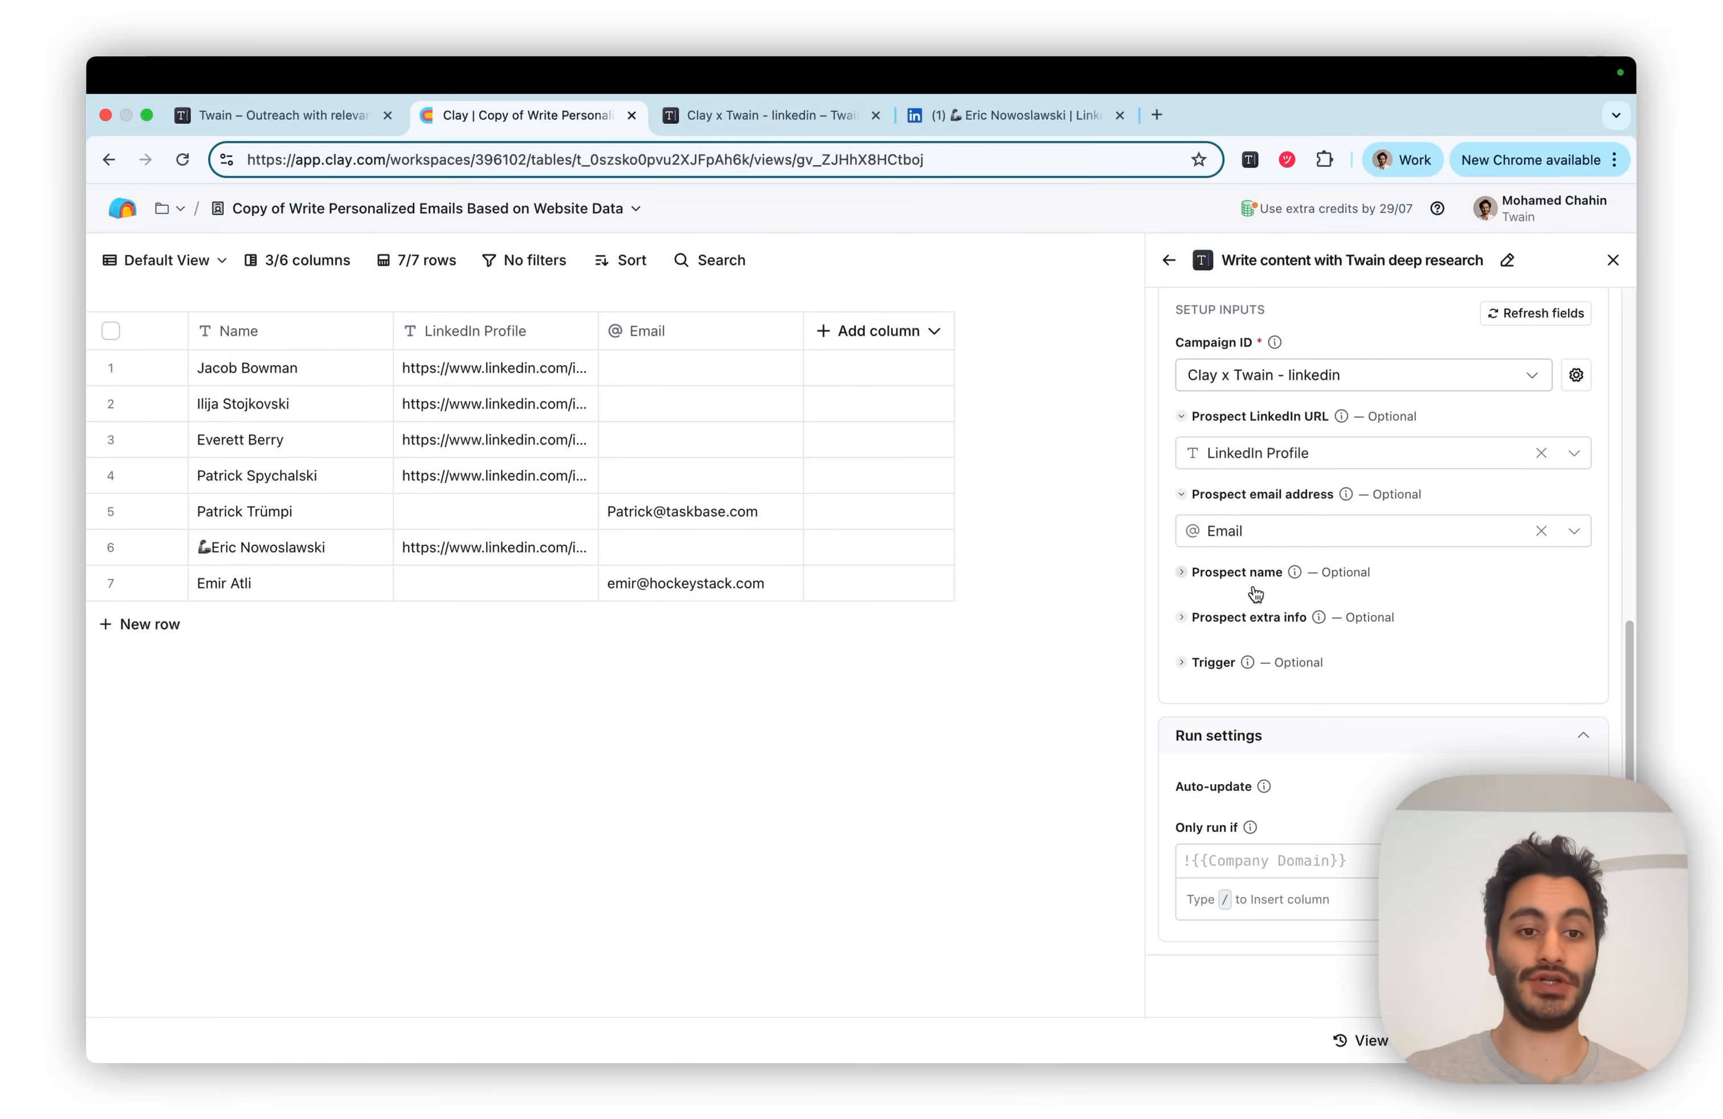
click(1205, 662)
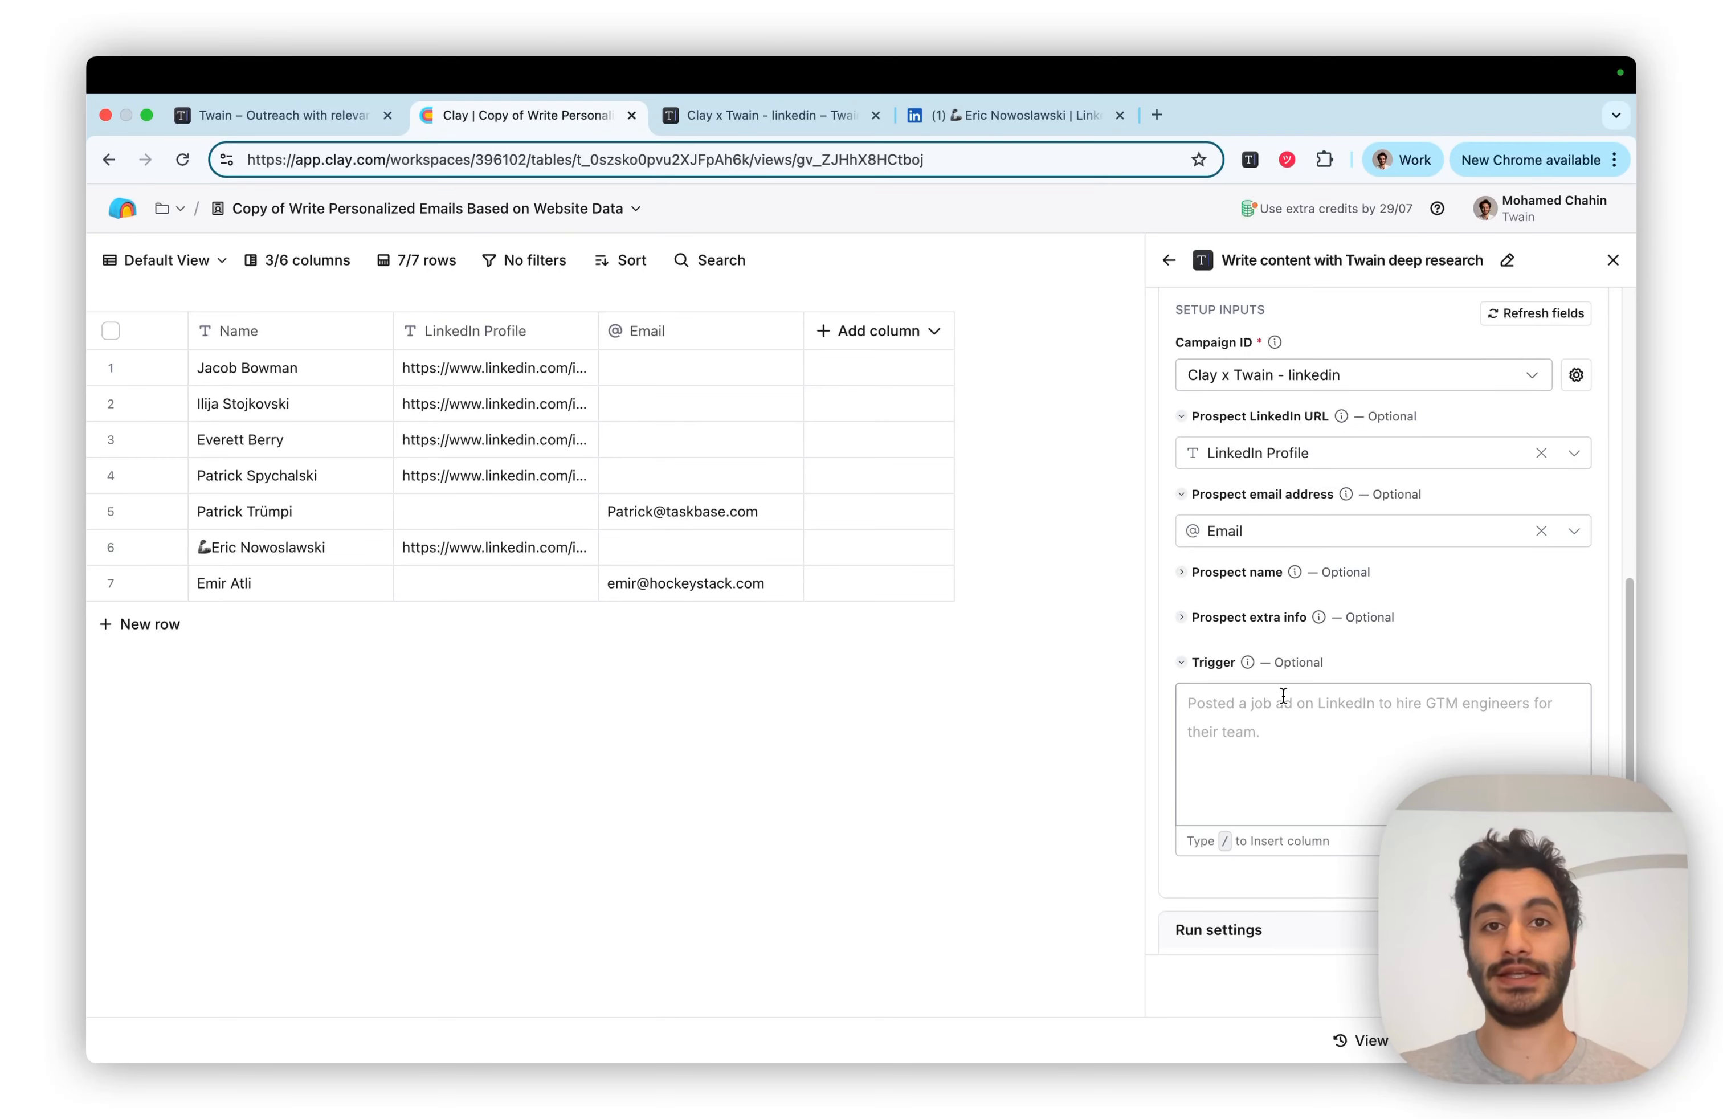
click(1202, 665)
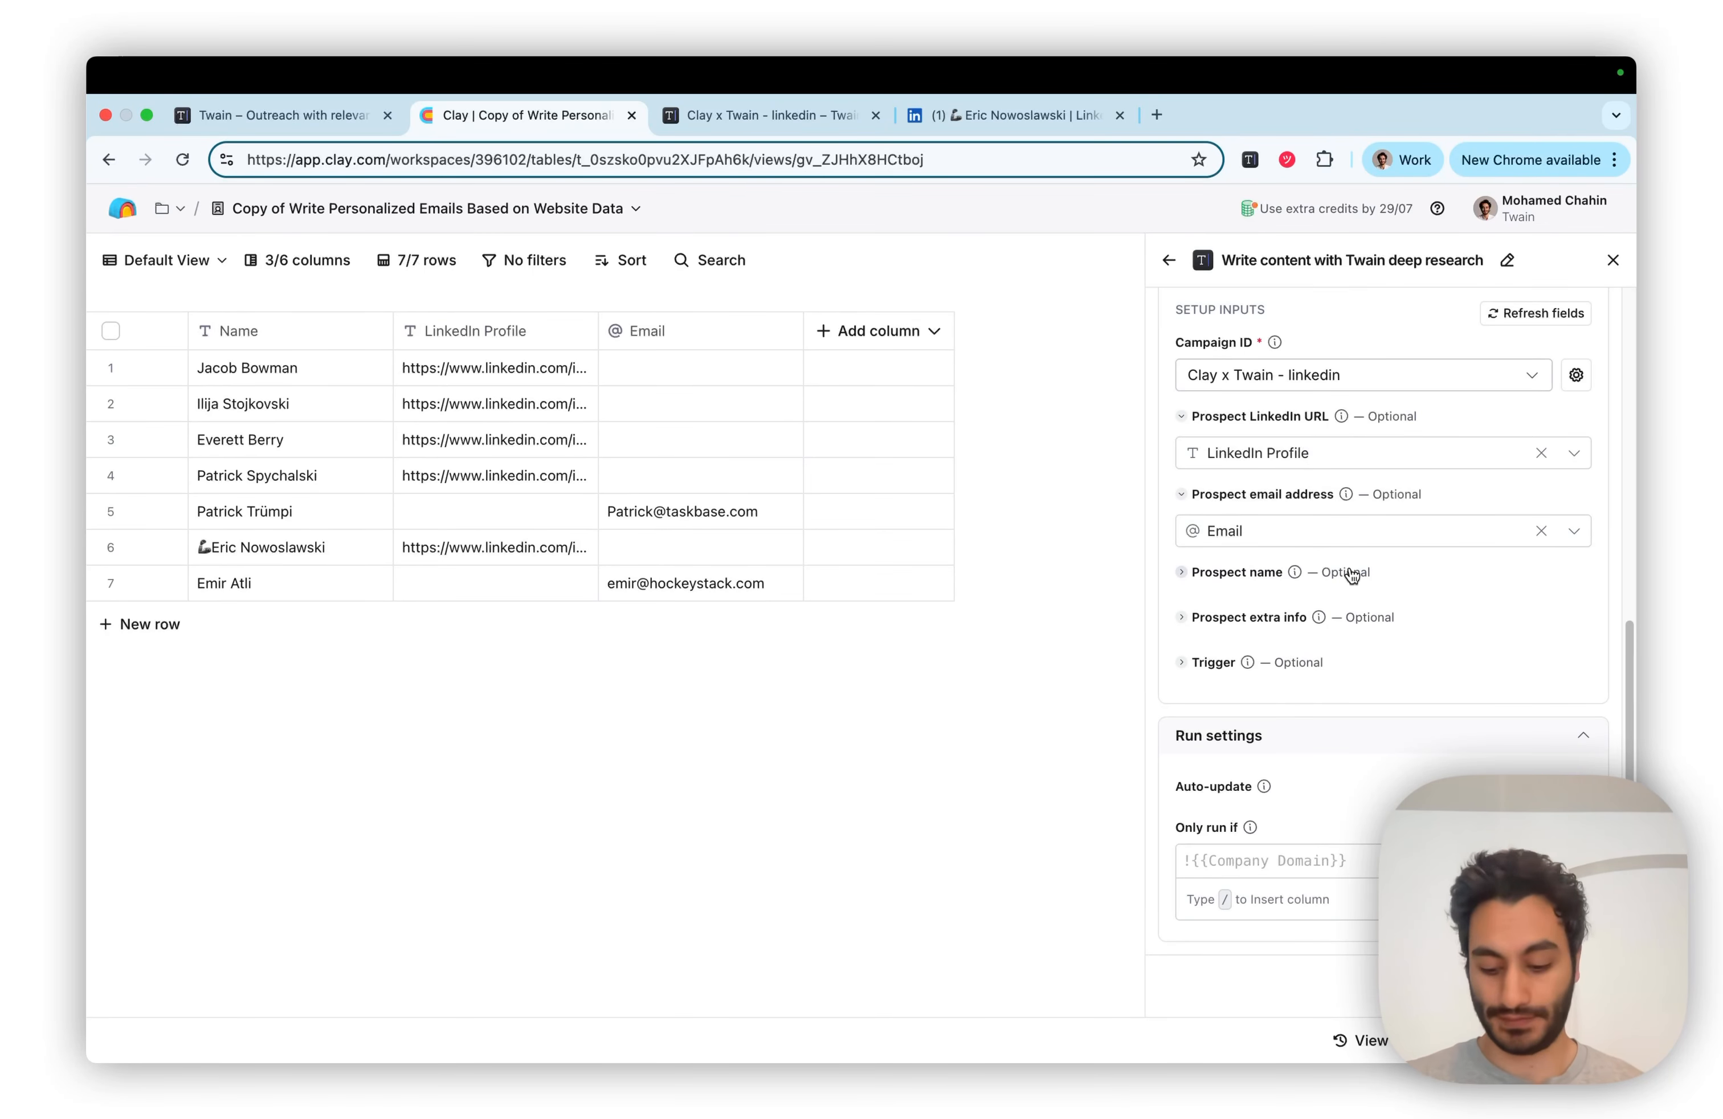
Map Prospect LinkedIn URL to the LinkedIn Profile column, save the enrichment, and run it on the first 7 rows
click(1251, 454)
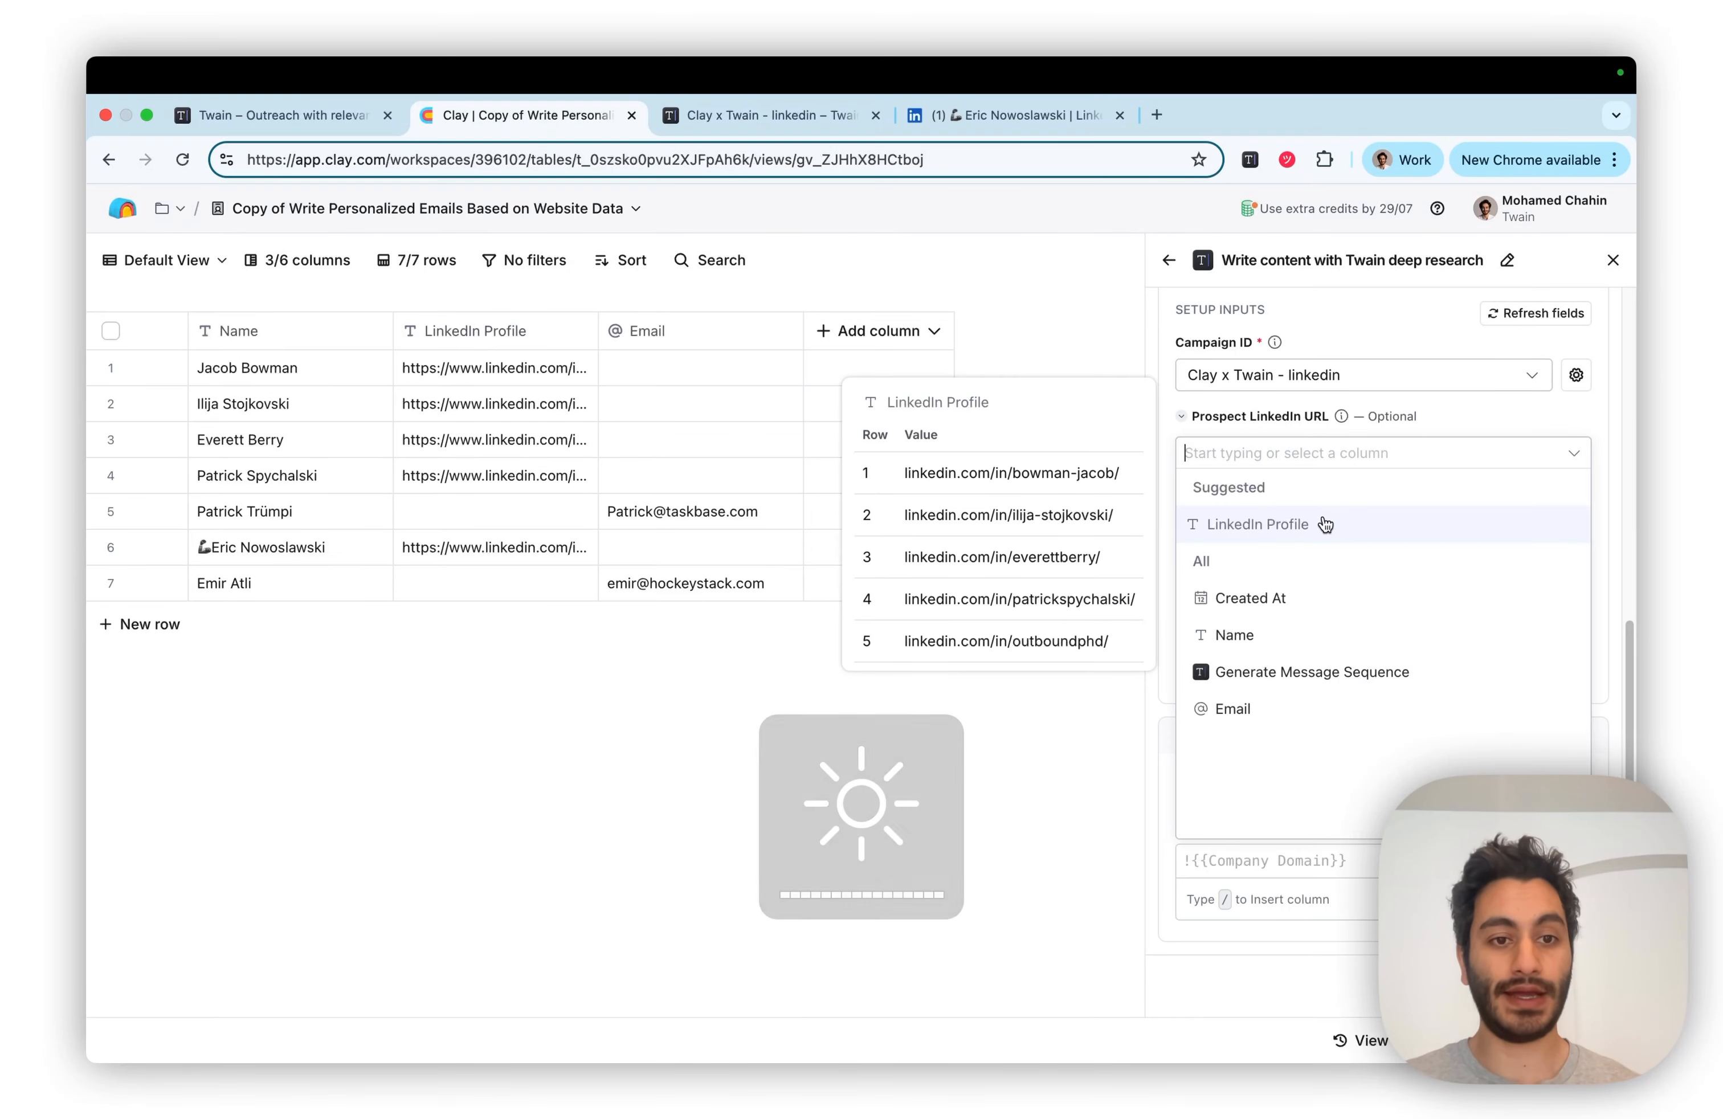
click(1291, 523)
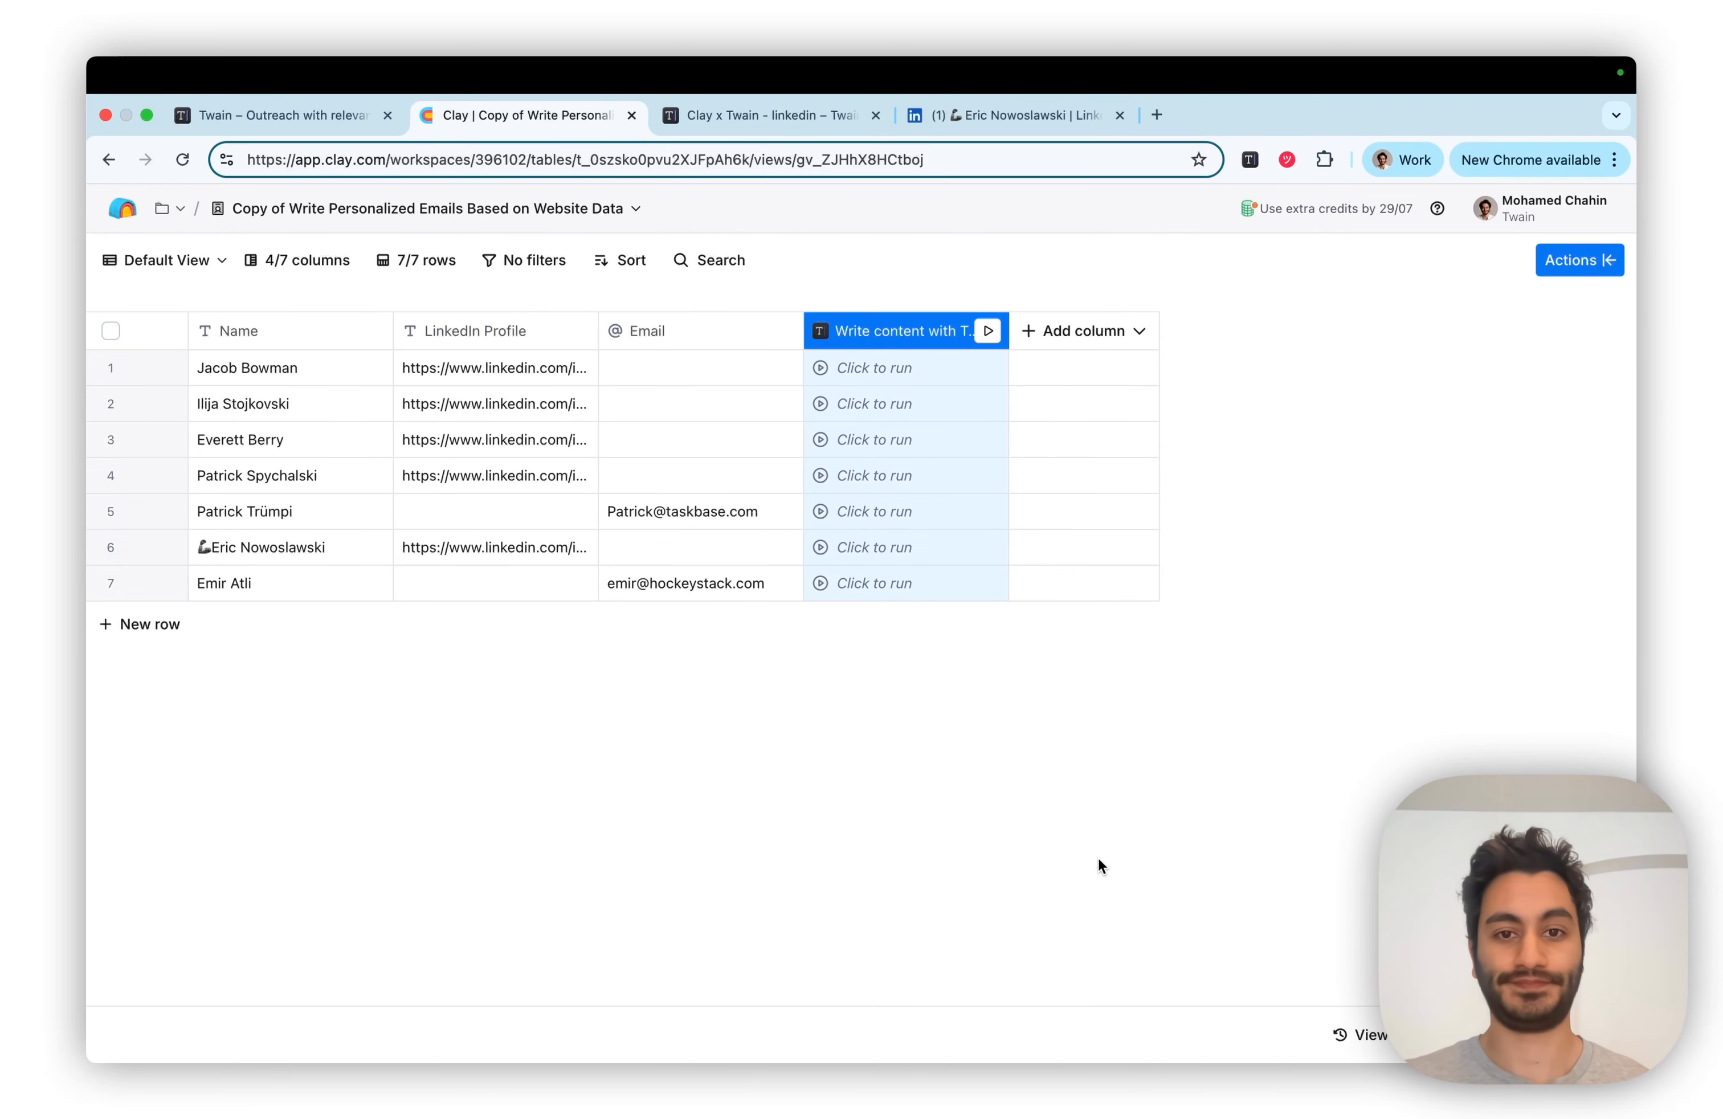
click(991, 328)
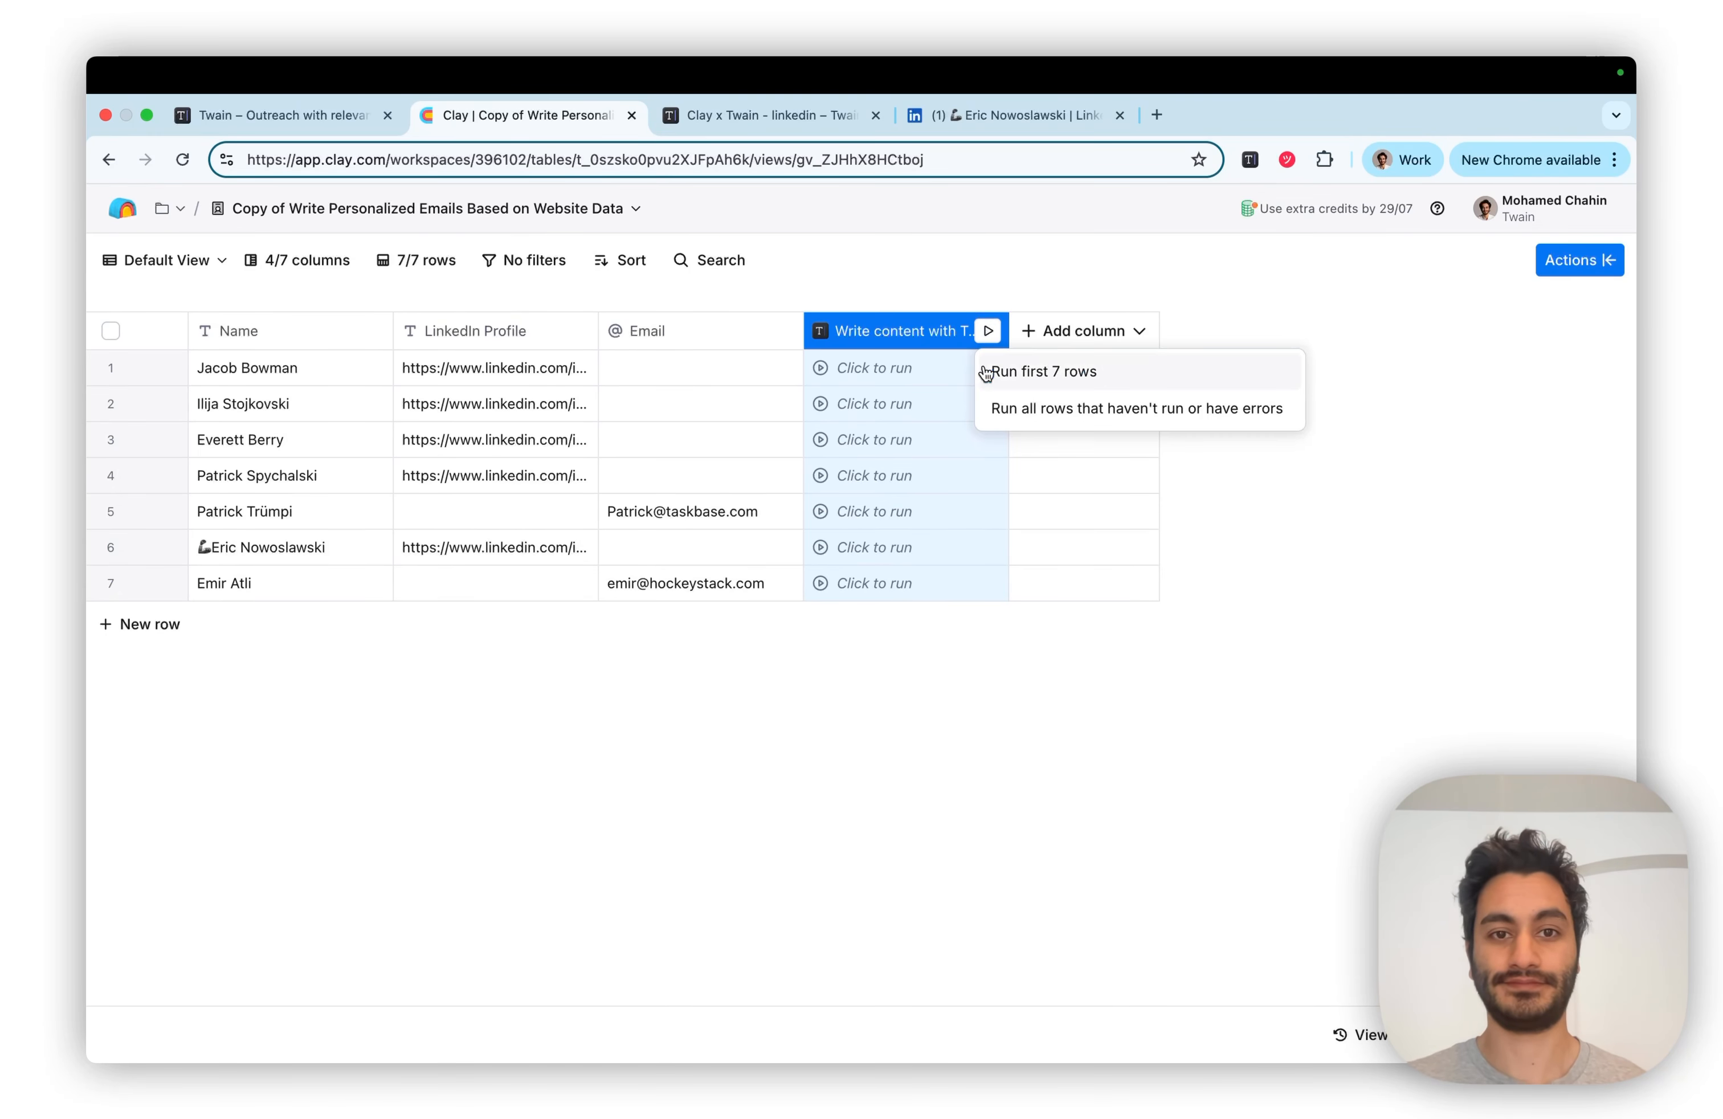
click(993, 370)
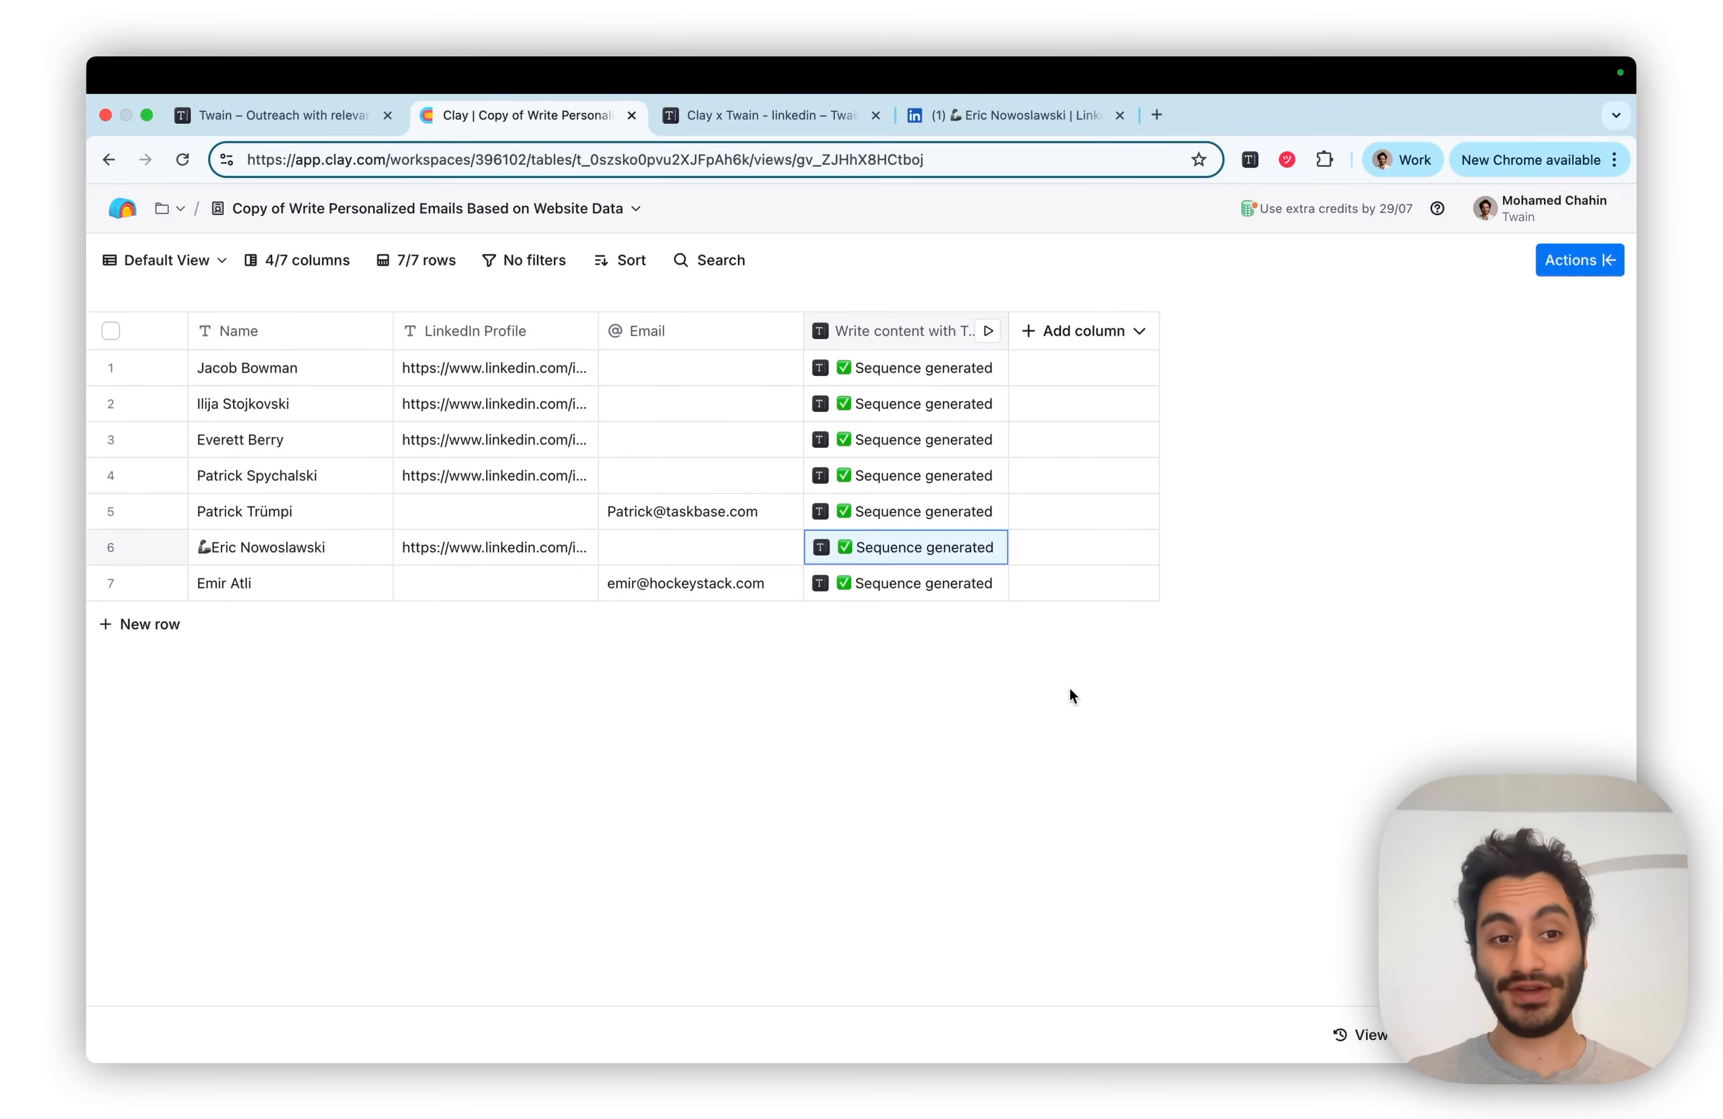
From the first row's generated sequence details, add the first message as a new column named Intro 1
click(917, 370)
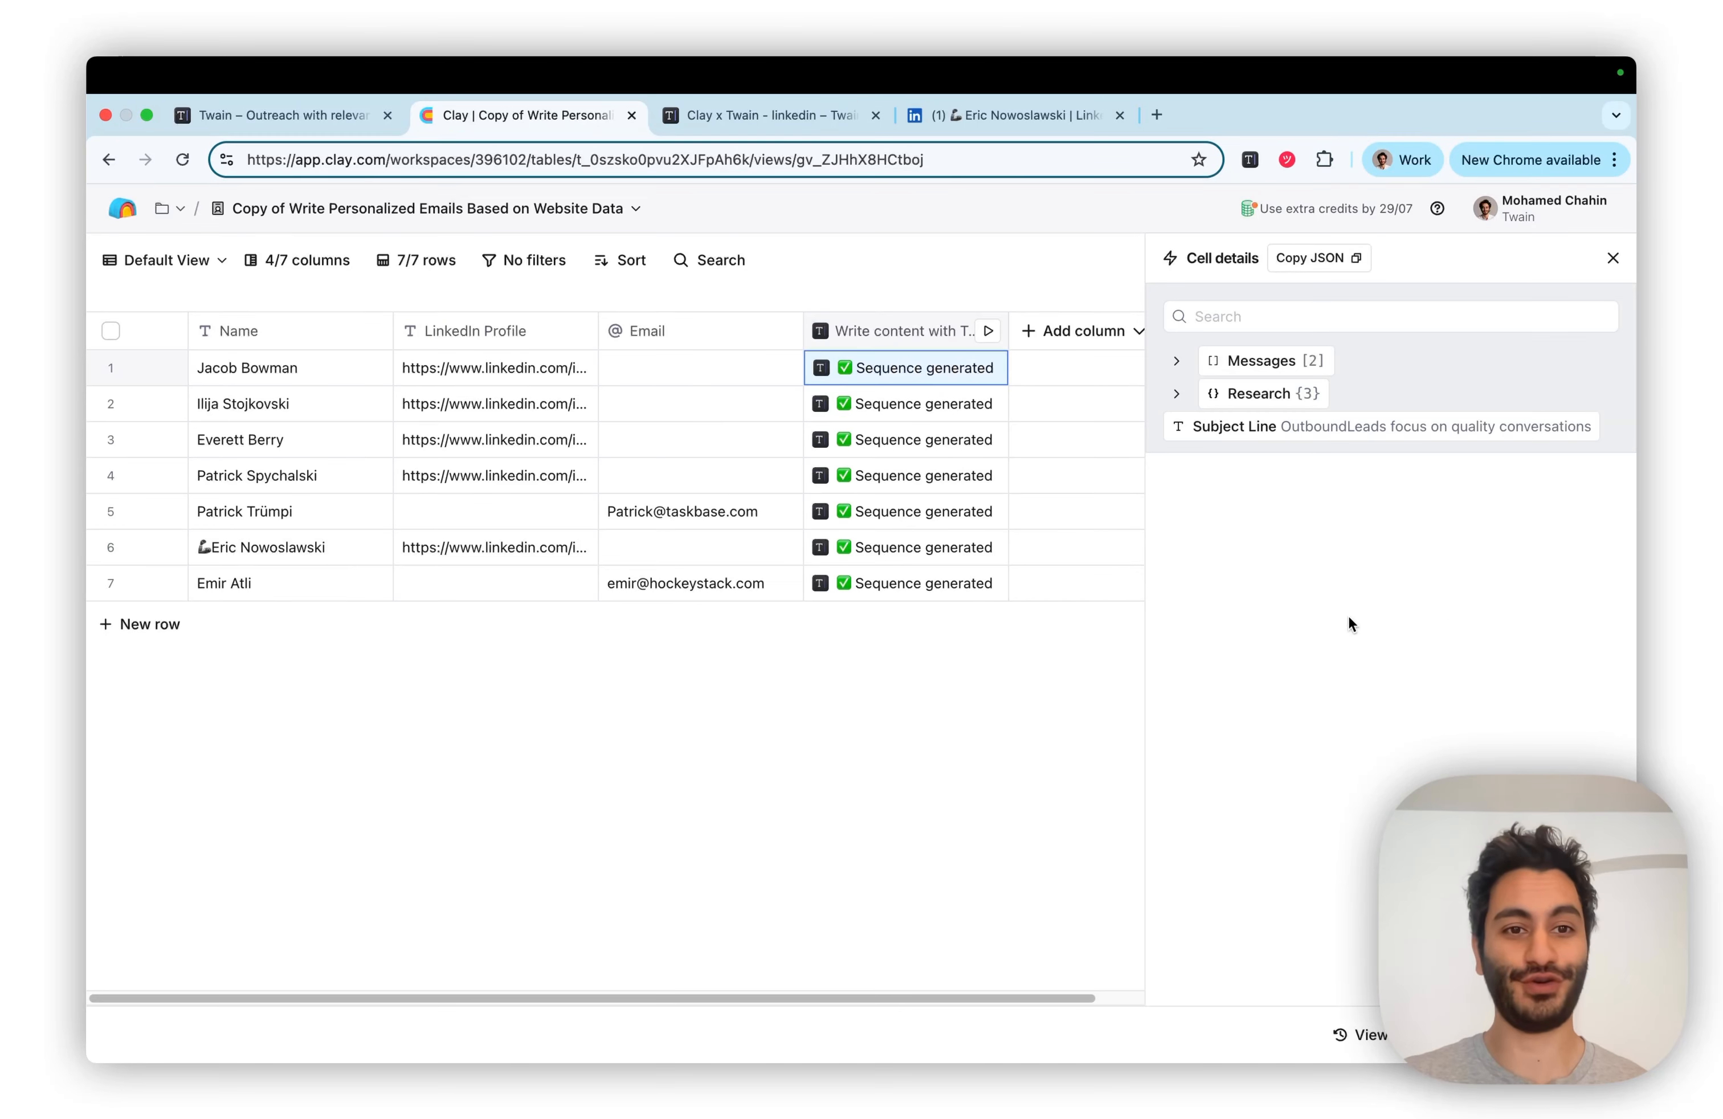
mouse_move(1329, 358)
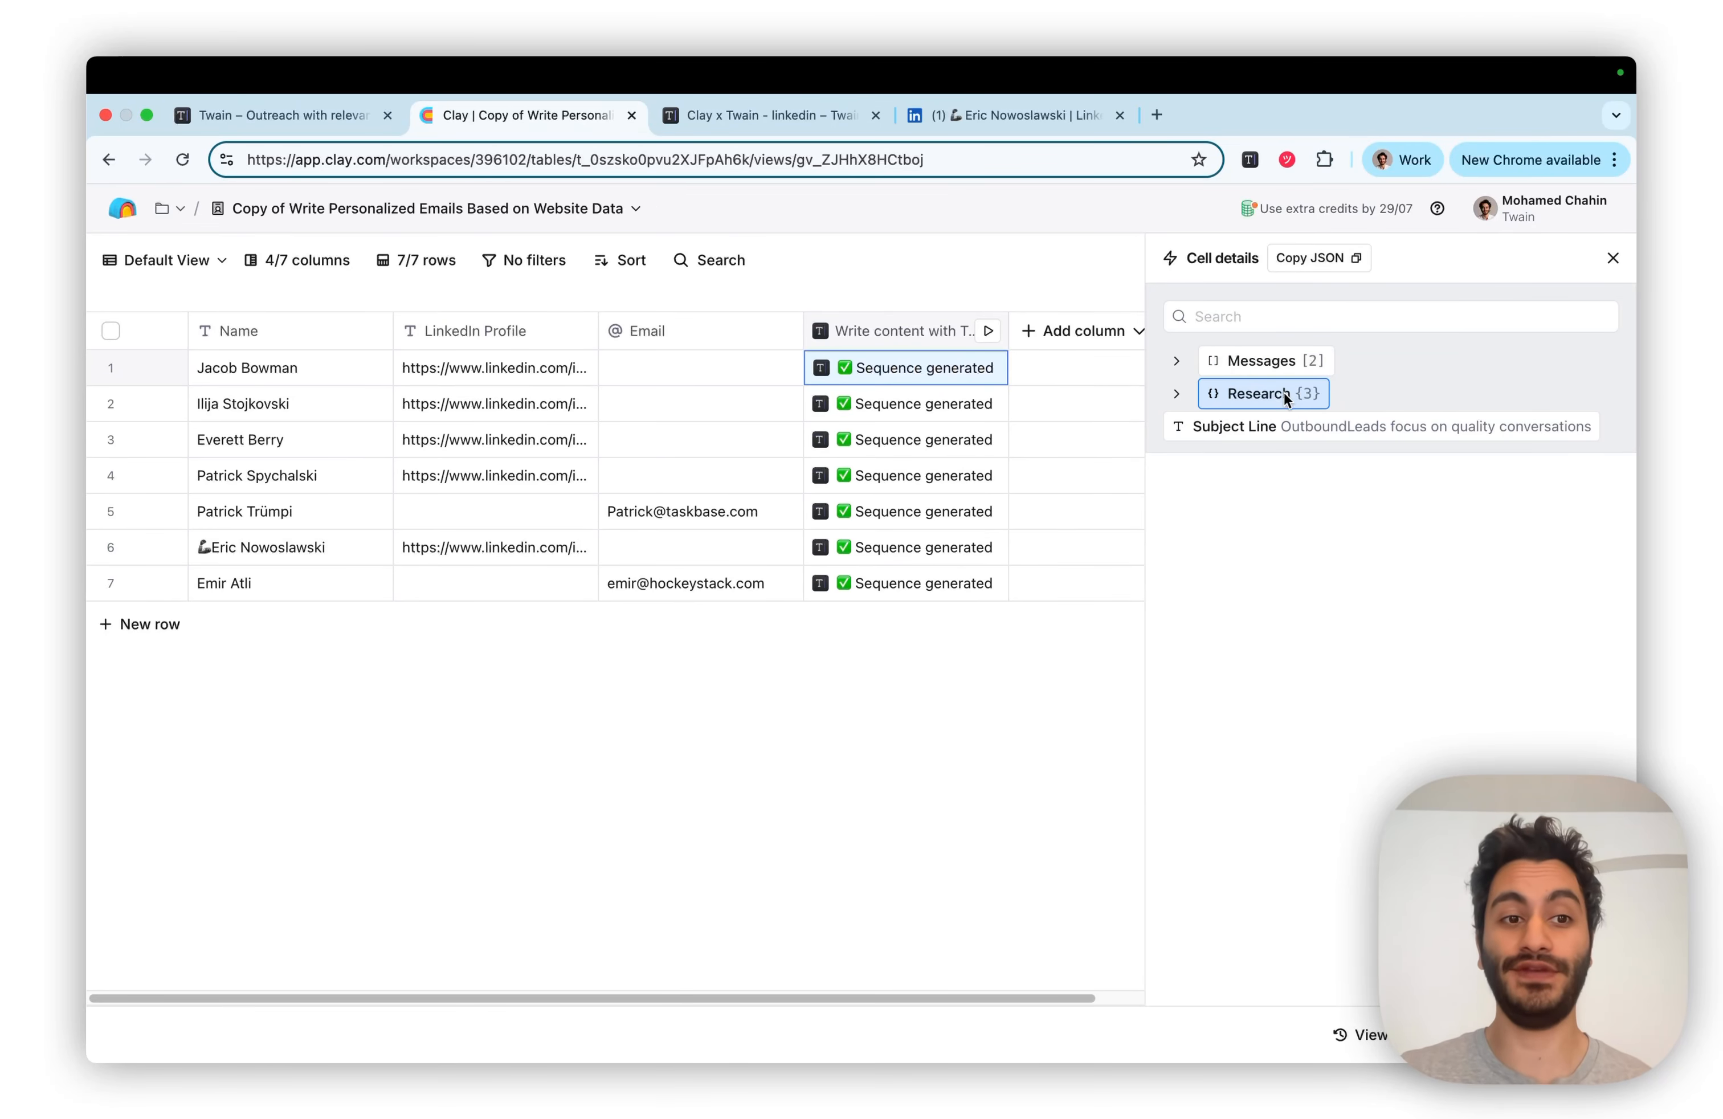
mouse_move(1308, 436)
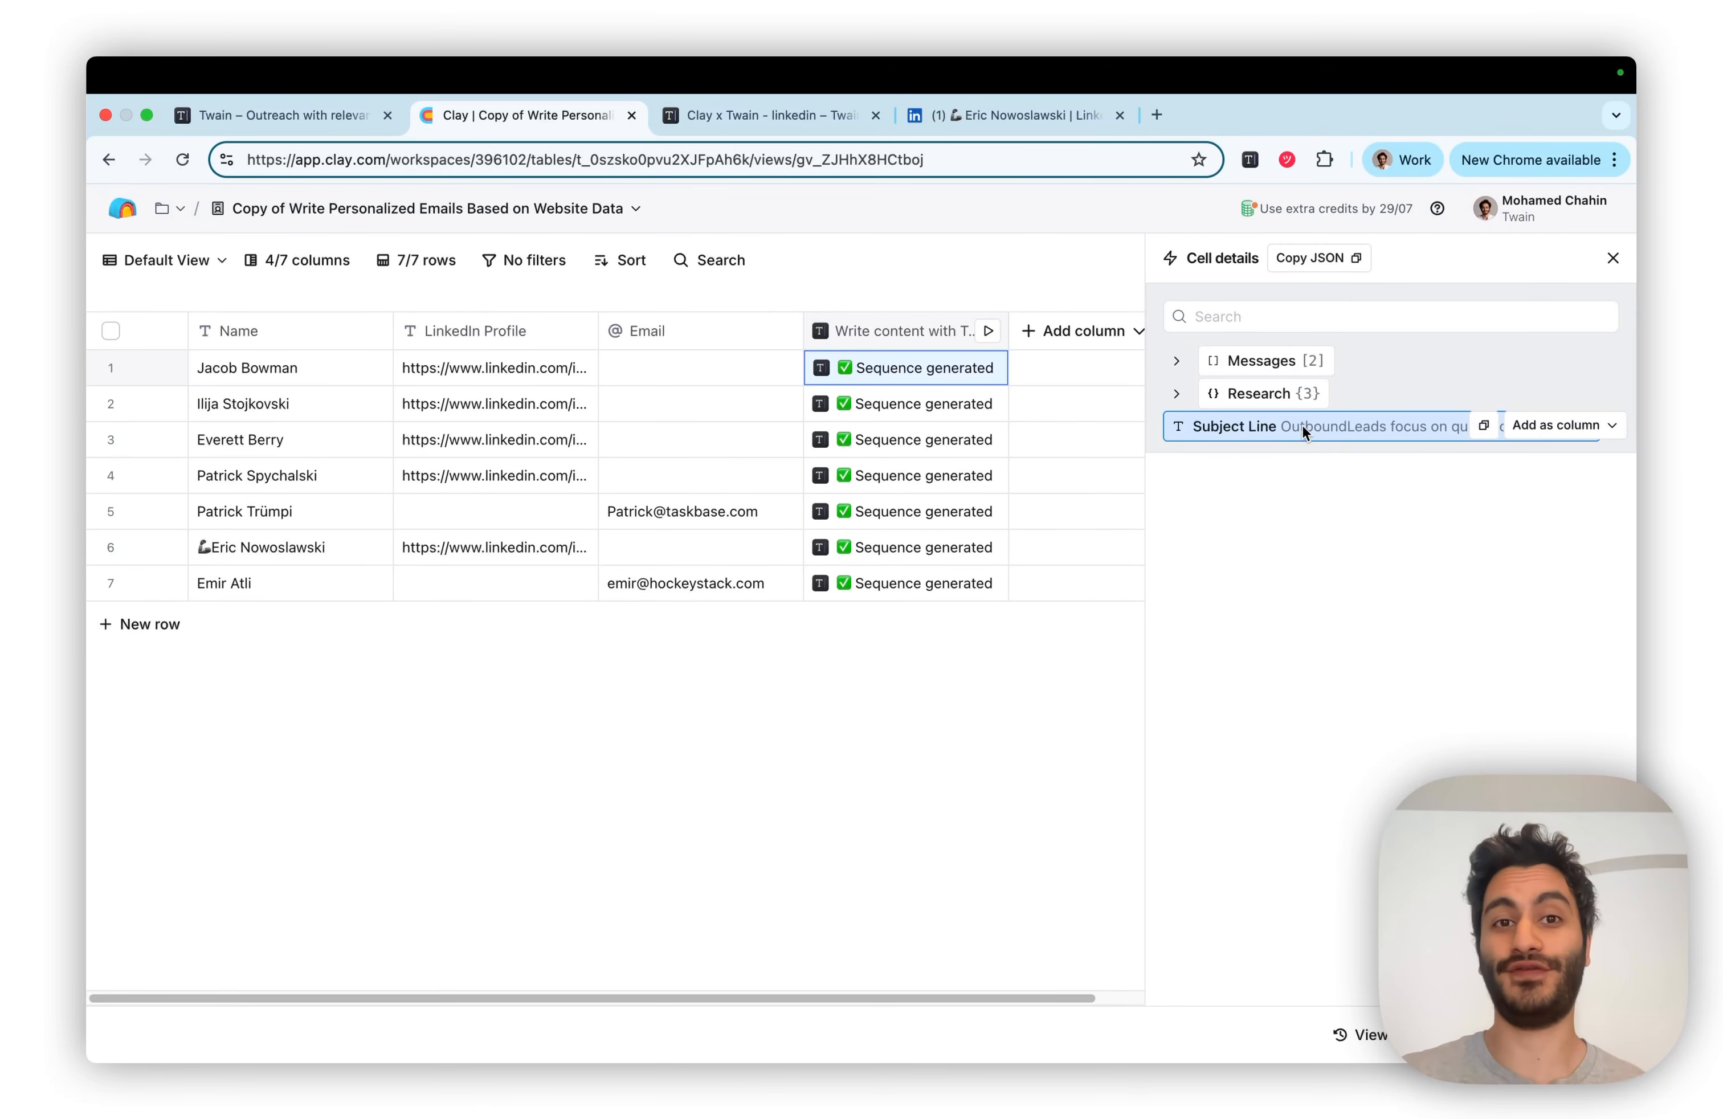
click(1271, 362)
click(1268, 381)
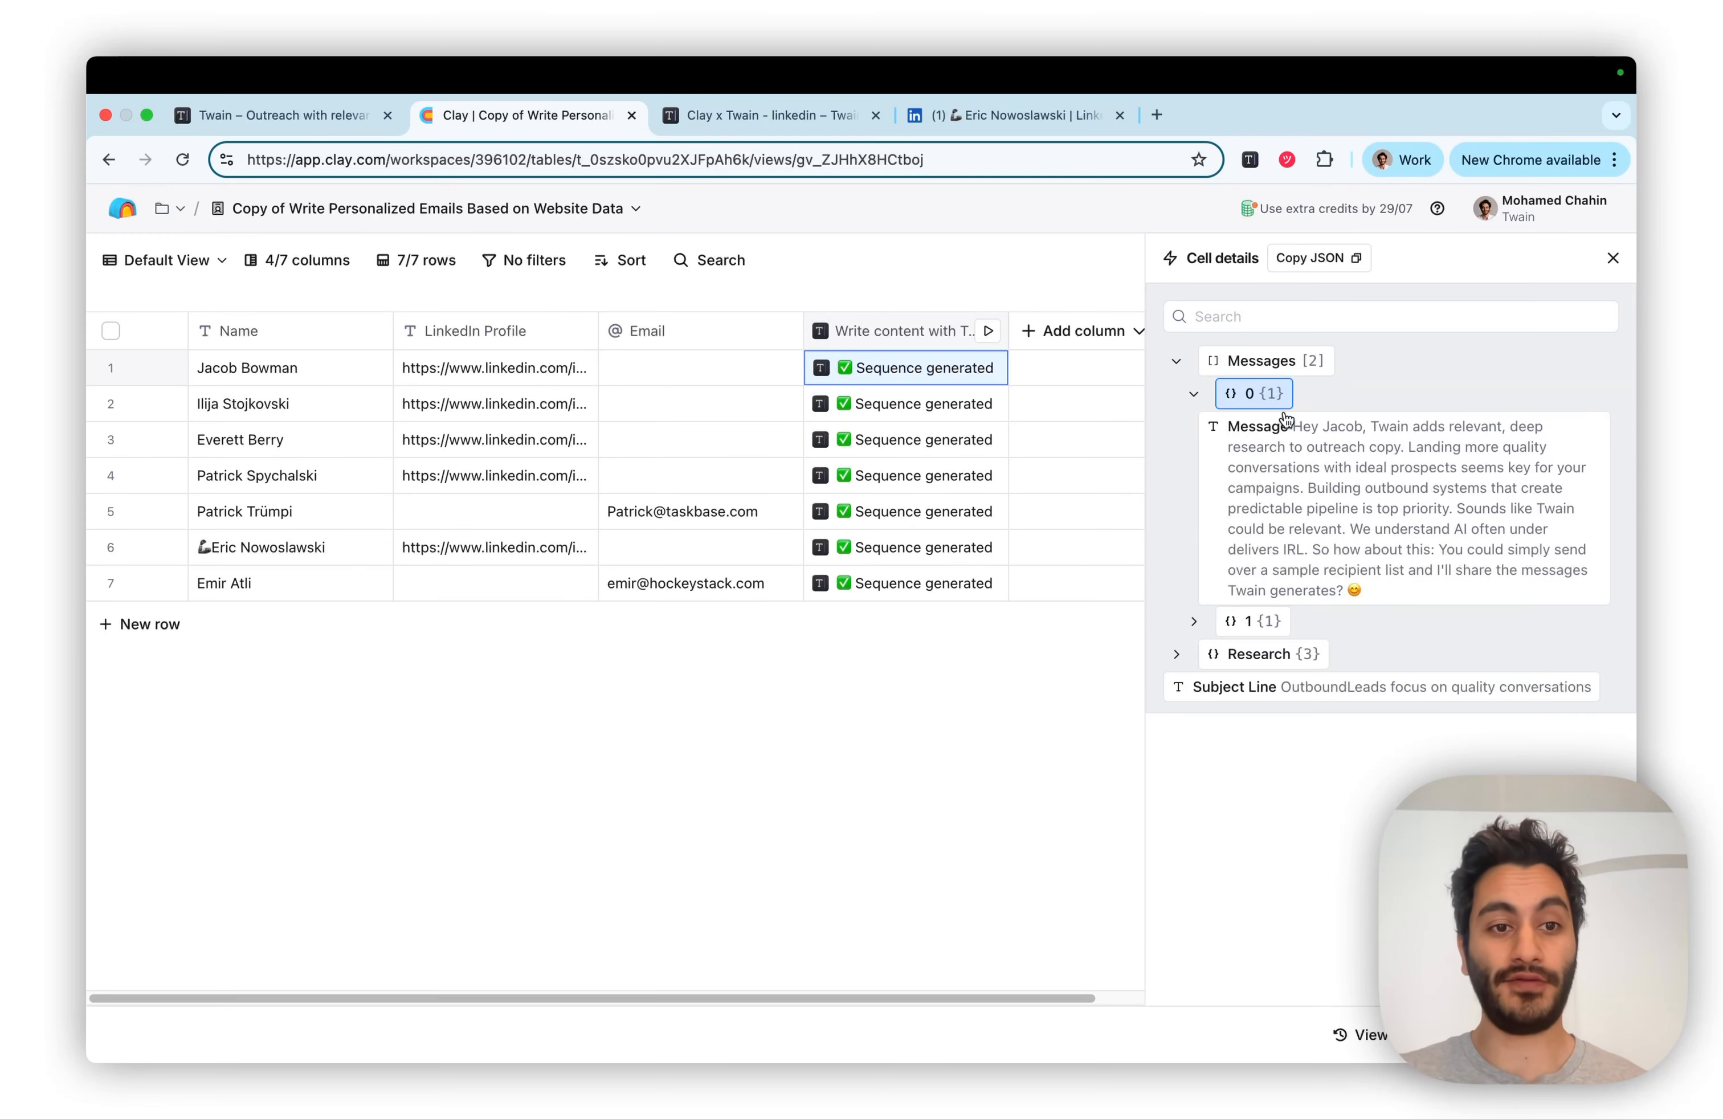
click(1547, 430)
double_click(1442, 496)
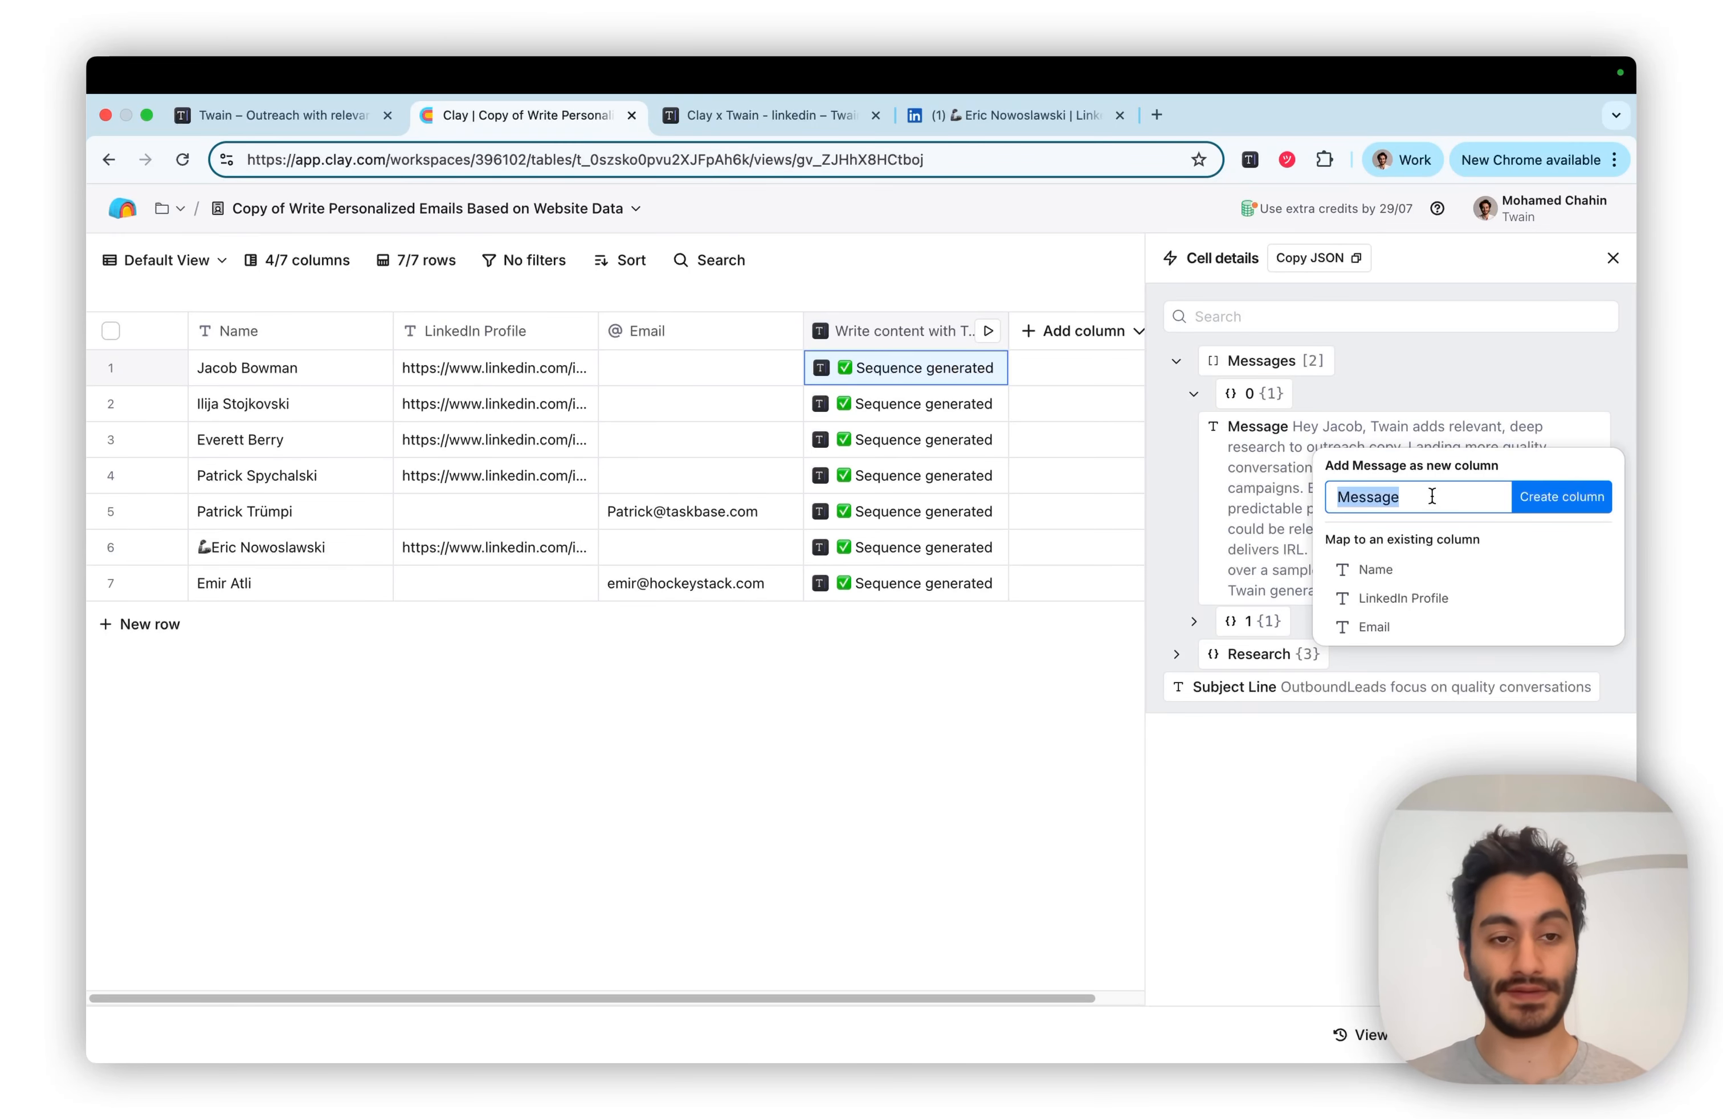
key(BackSpace)
text(Intro 1)
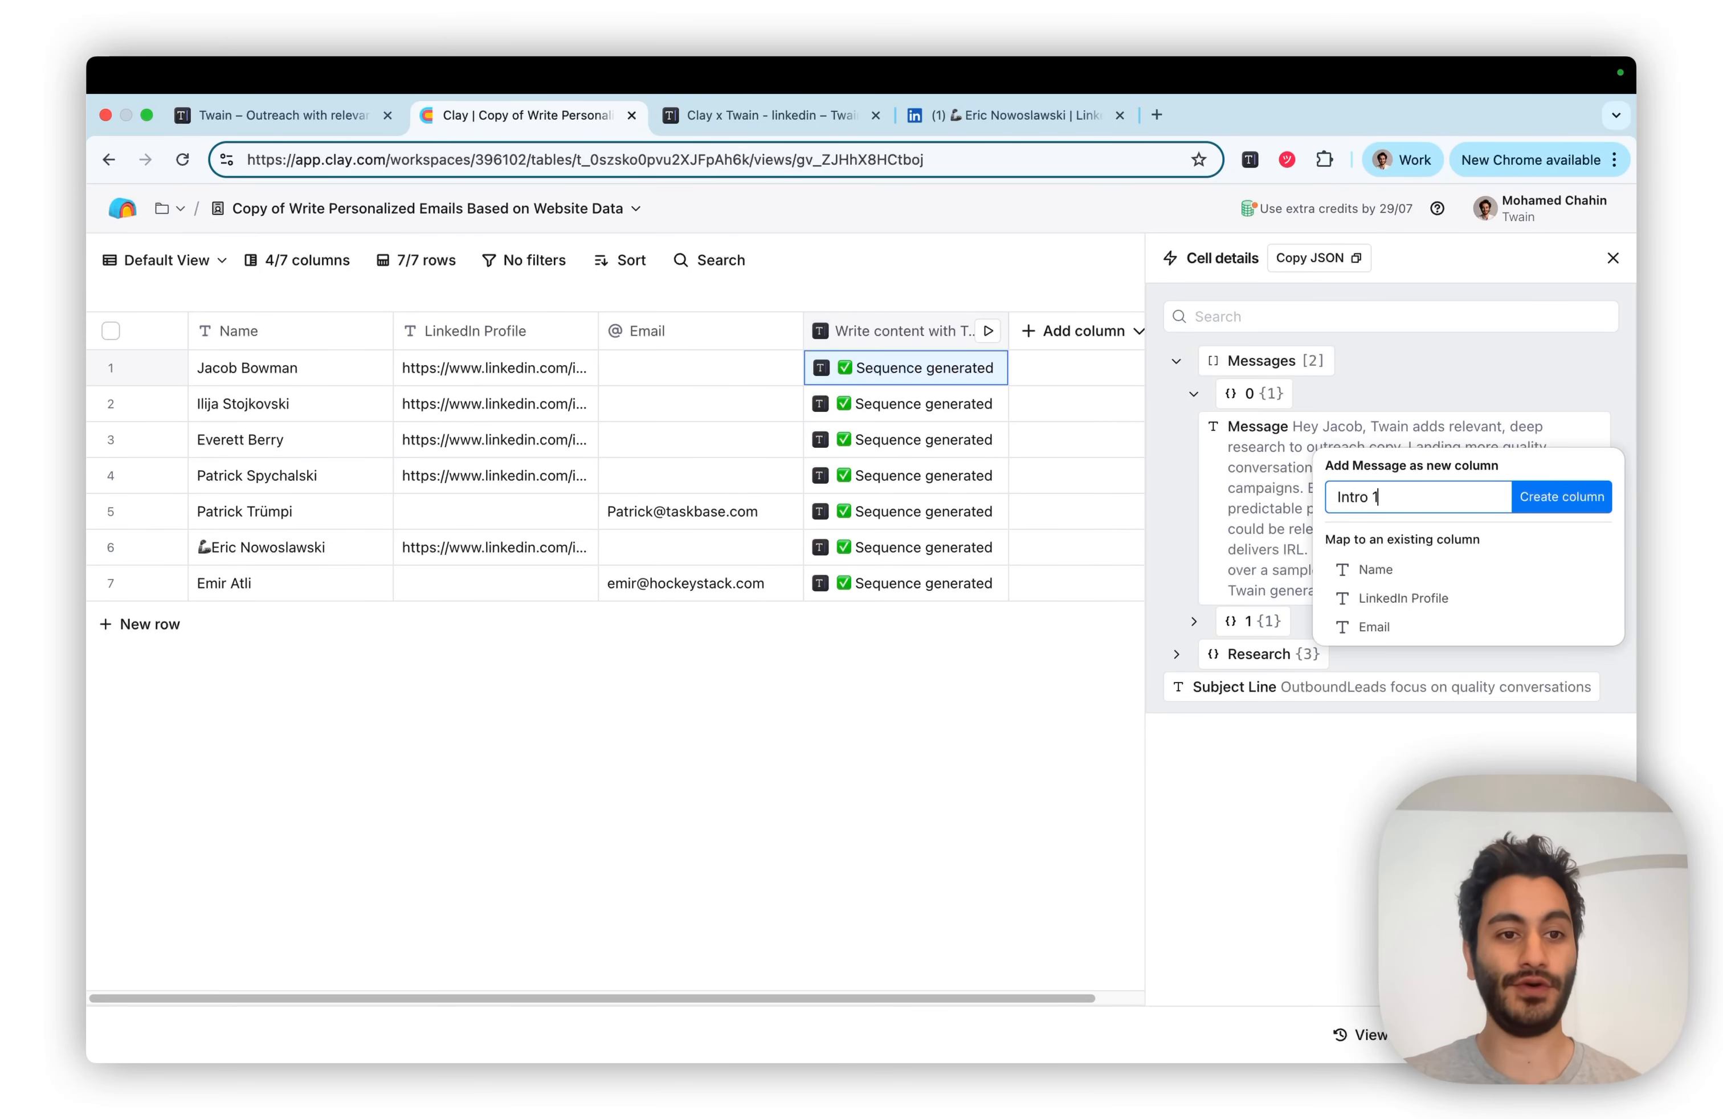
key(Return)
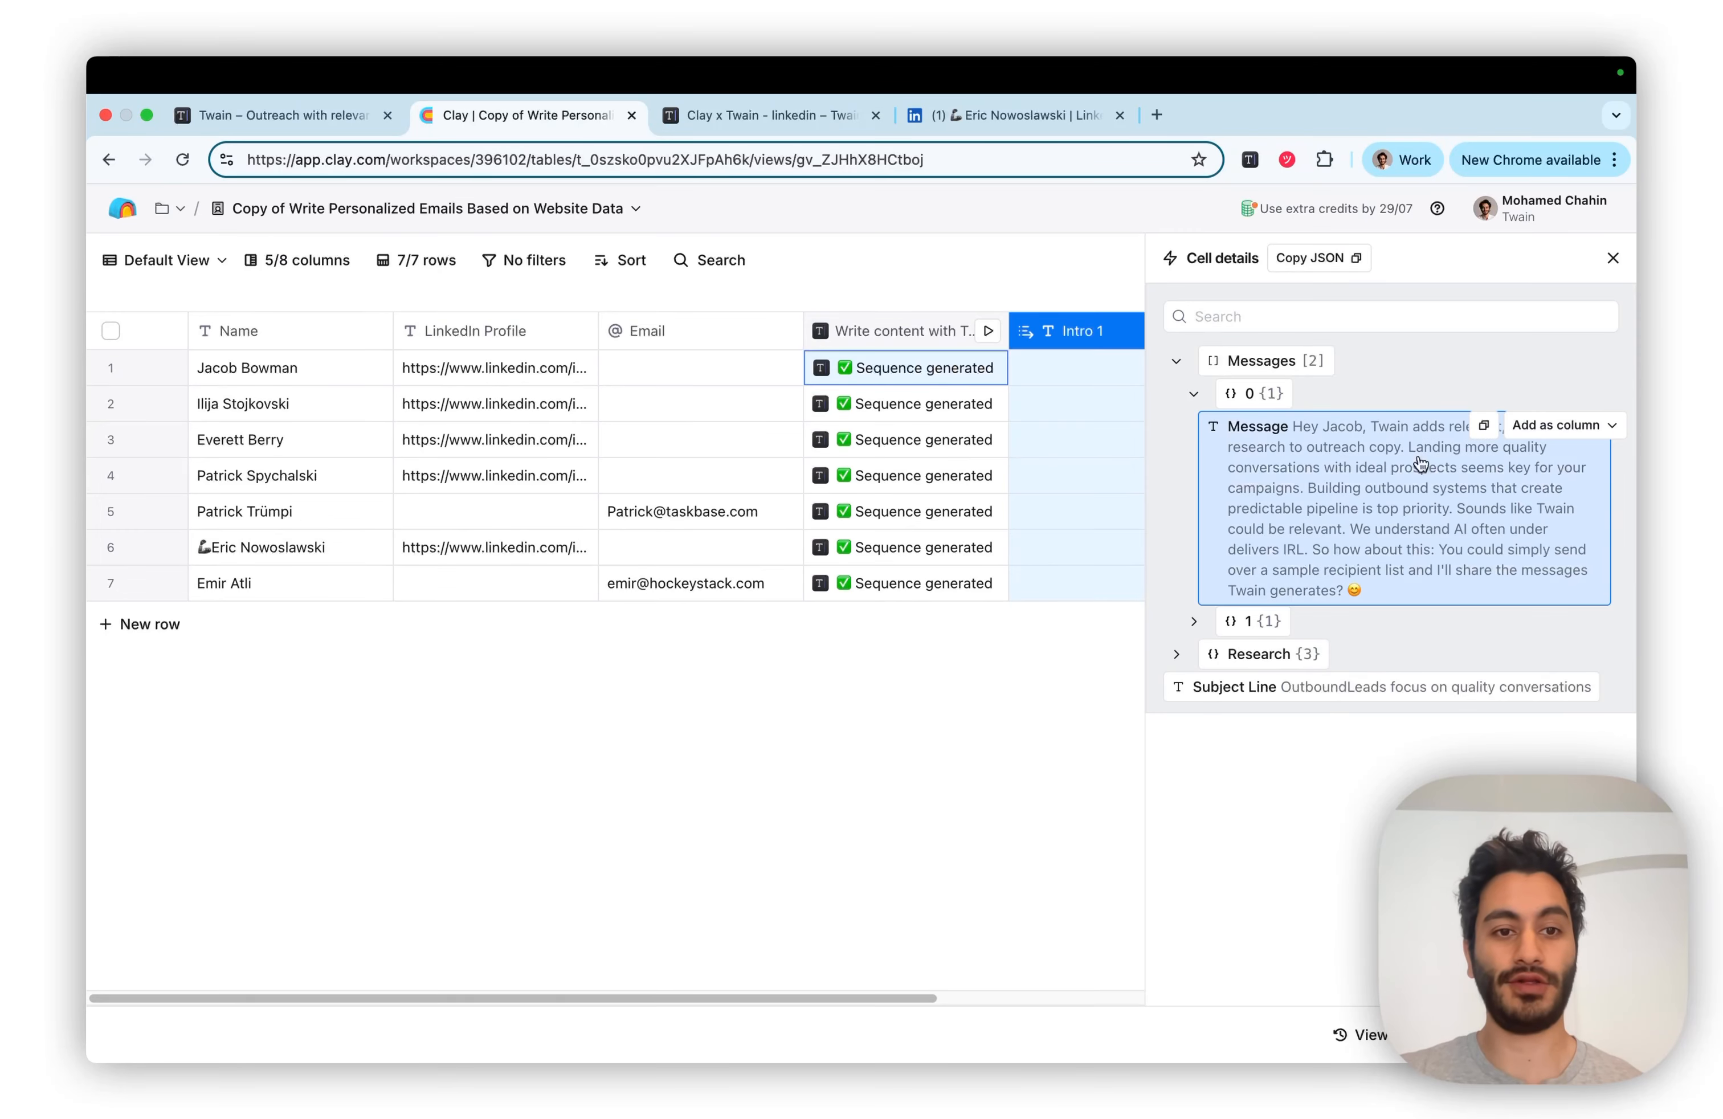
Add the second message of the generated sequence as a new column named Followup 1
click(1263, 620)
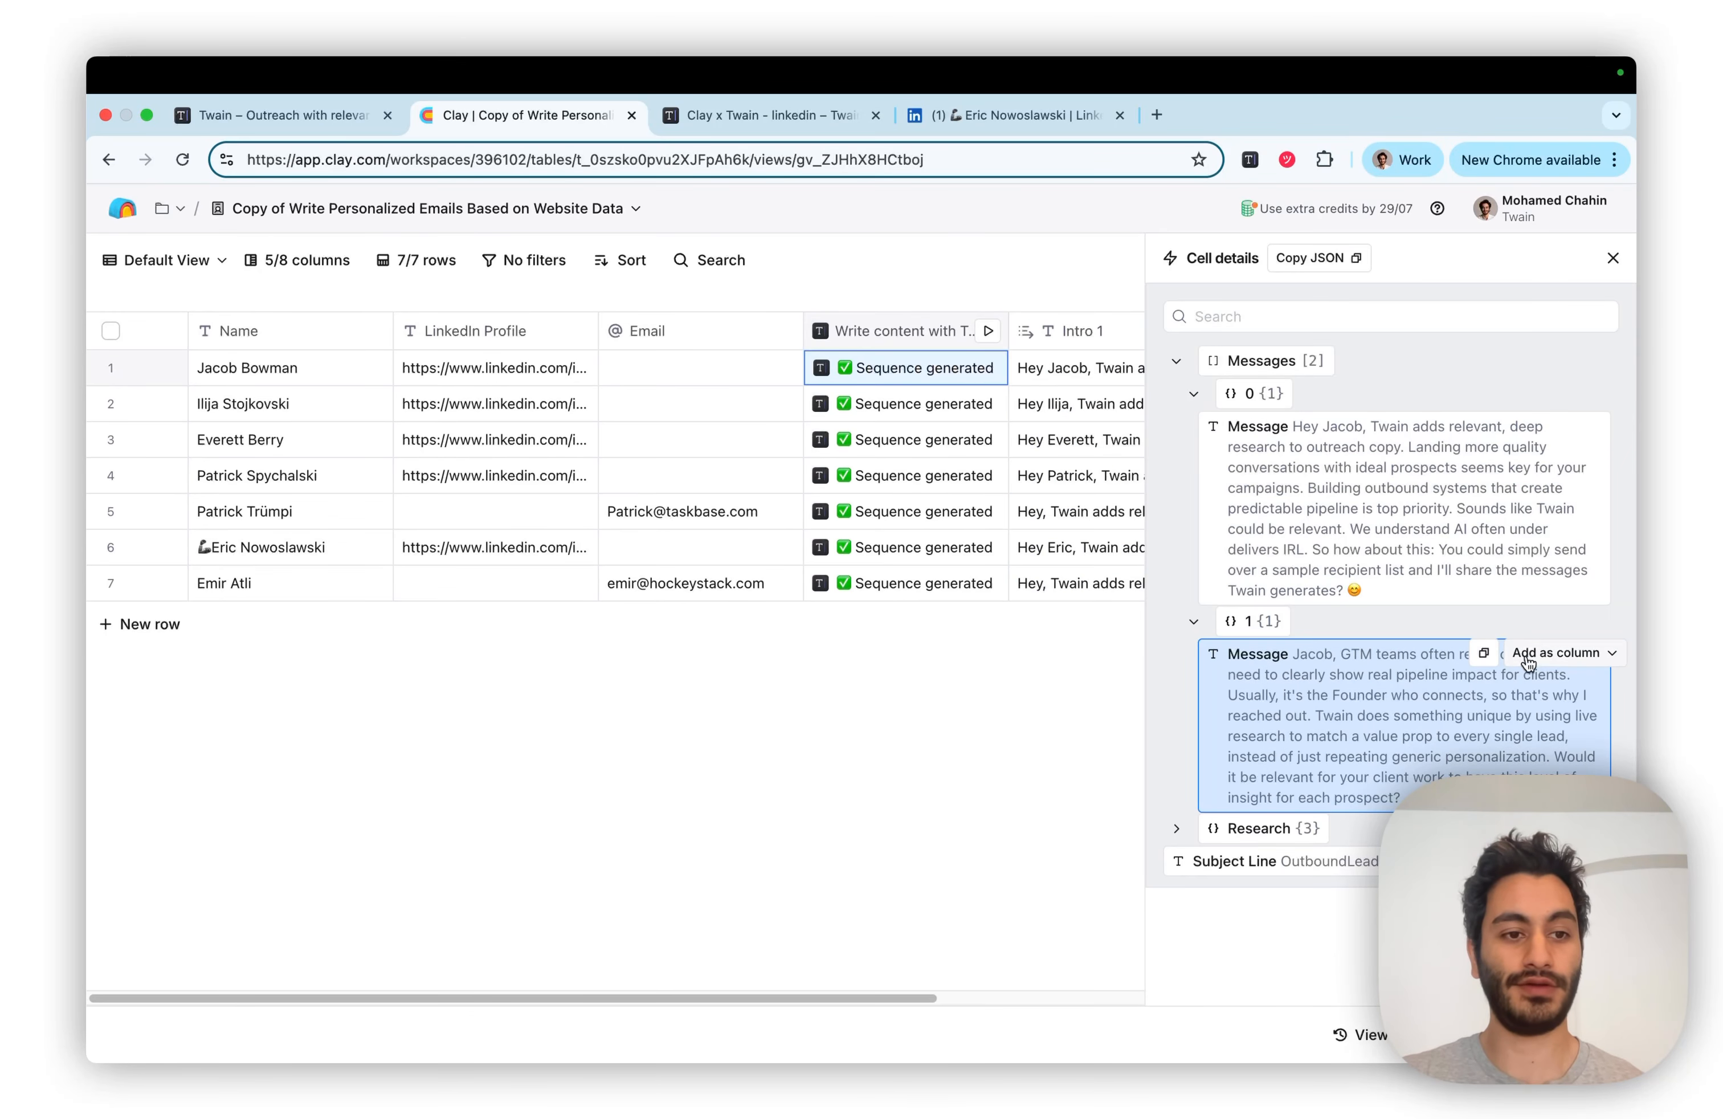
click(1535, 657)
double_click(1471, 724)
text(Follow)
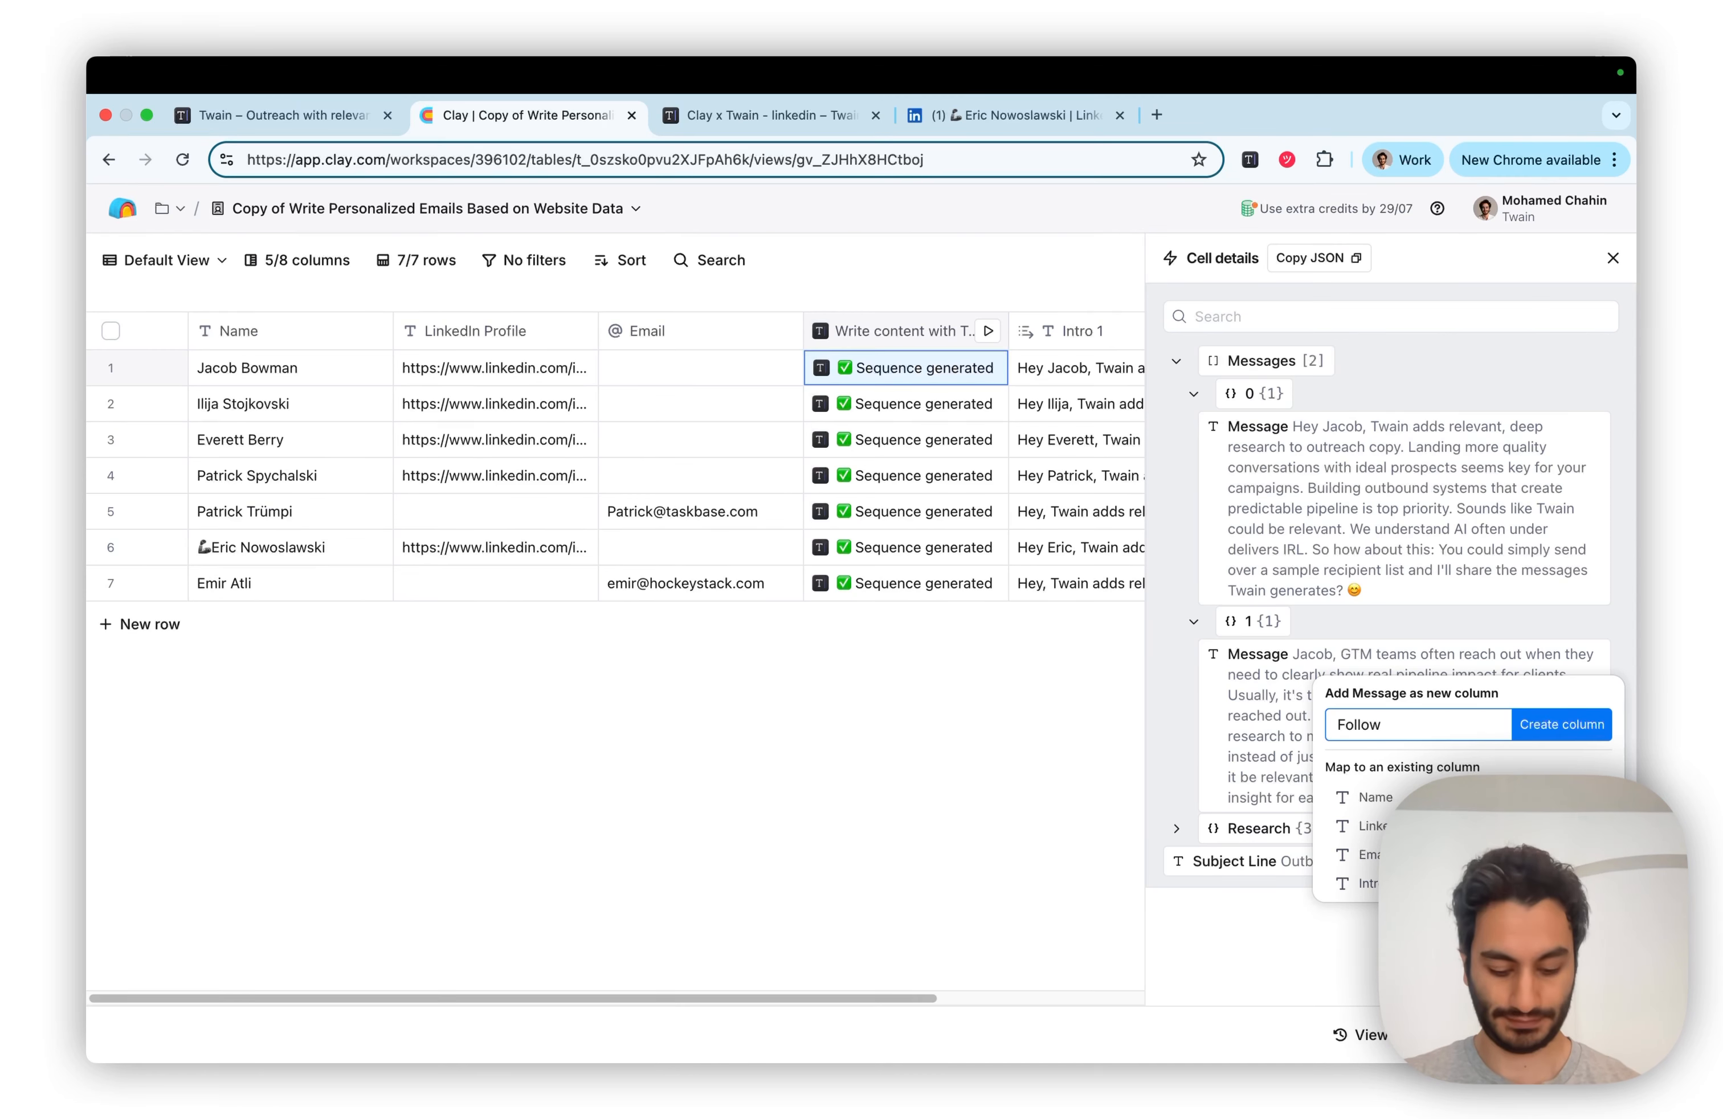
text(up 1)
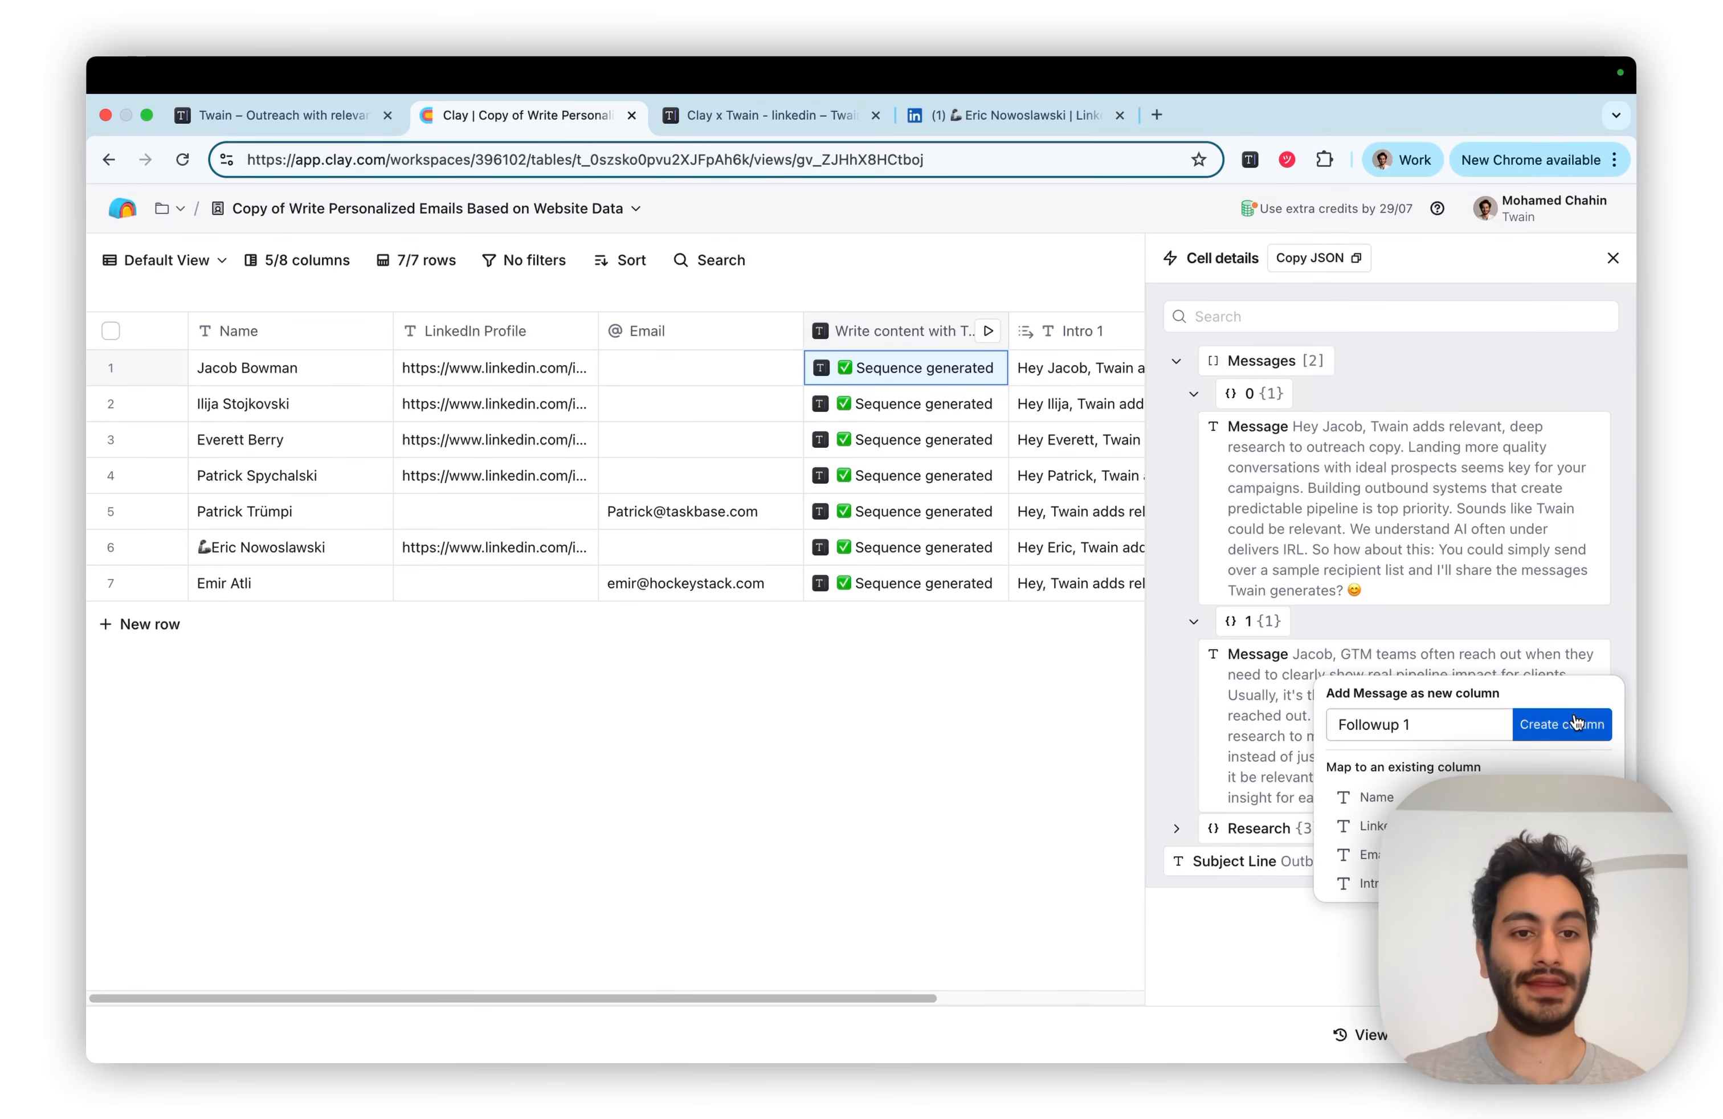
click(1574, 724)
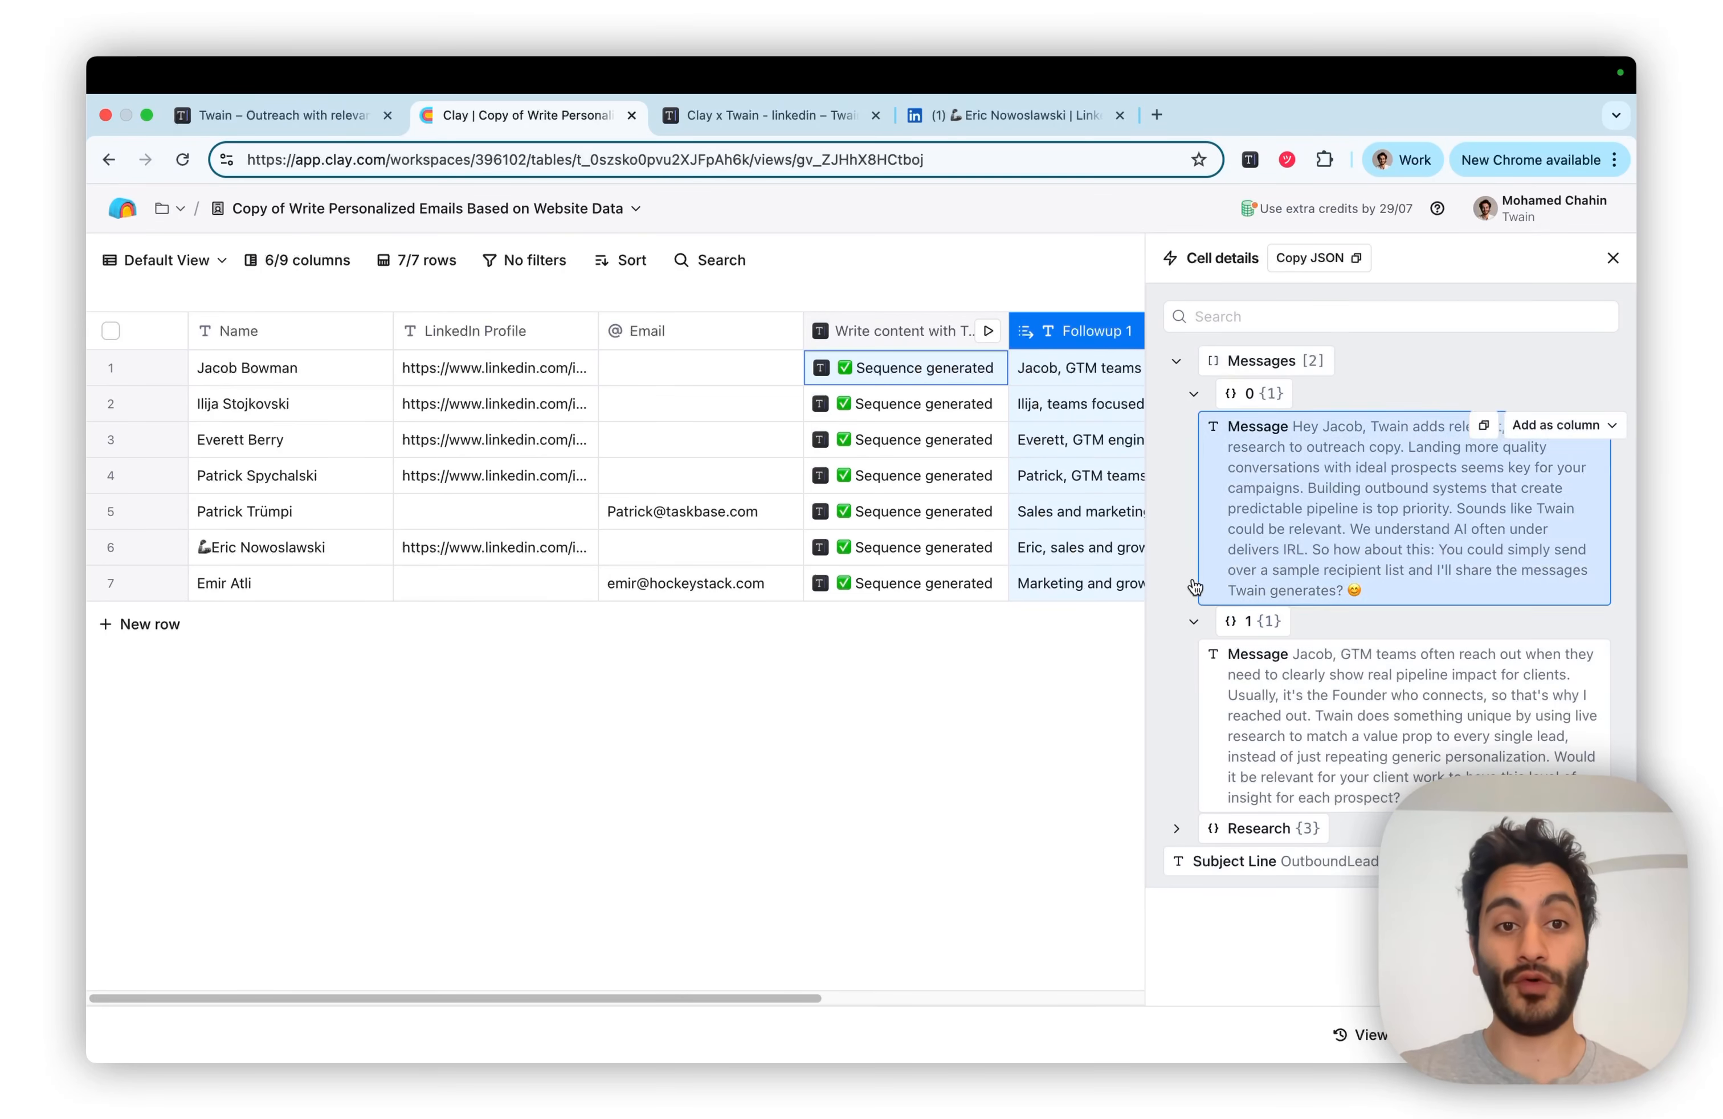
Add the generated subject line to the table as a new column named Subject Line
scroll(885, 668, right, 4)
scroll(886, 667, right, 3)
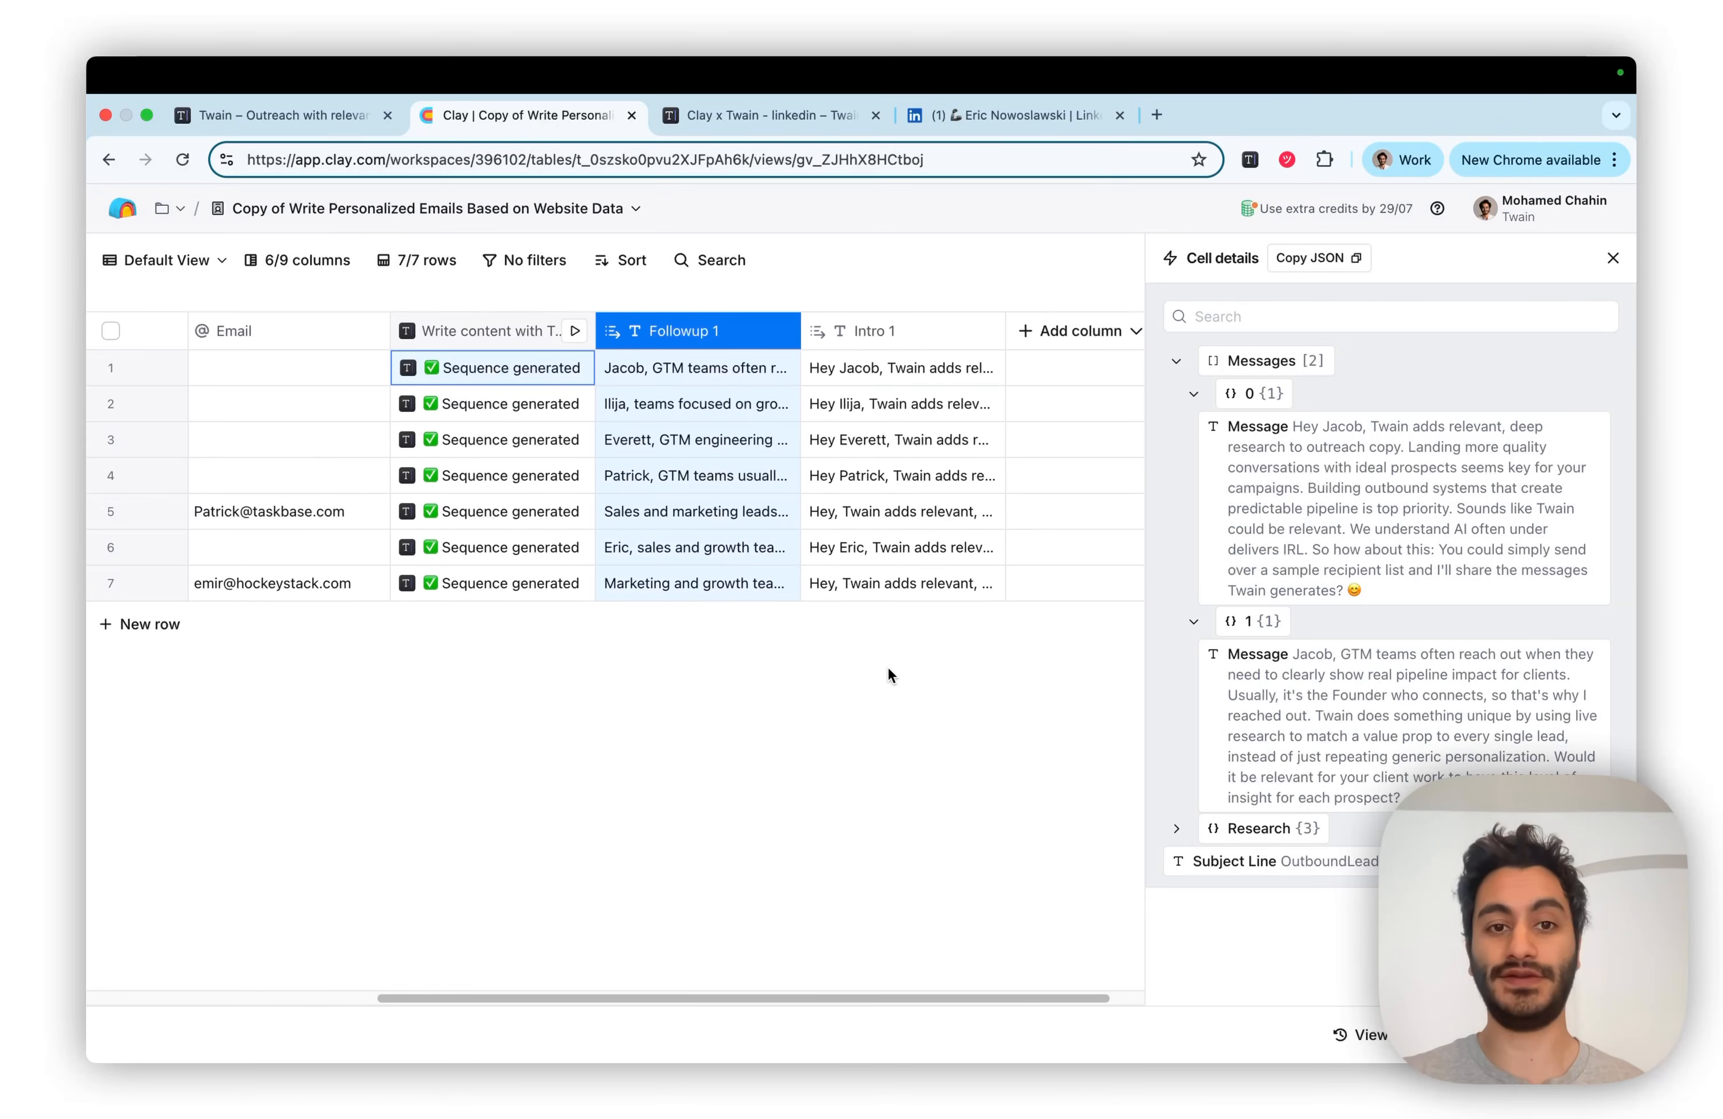
click(1349, 865)
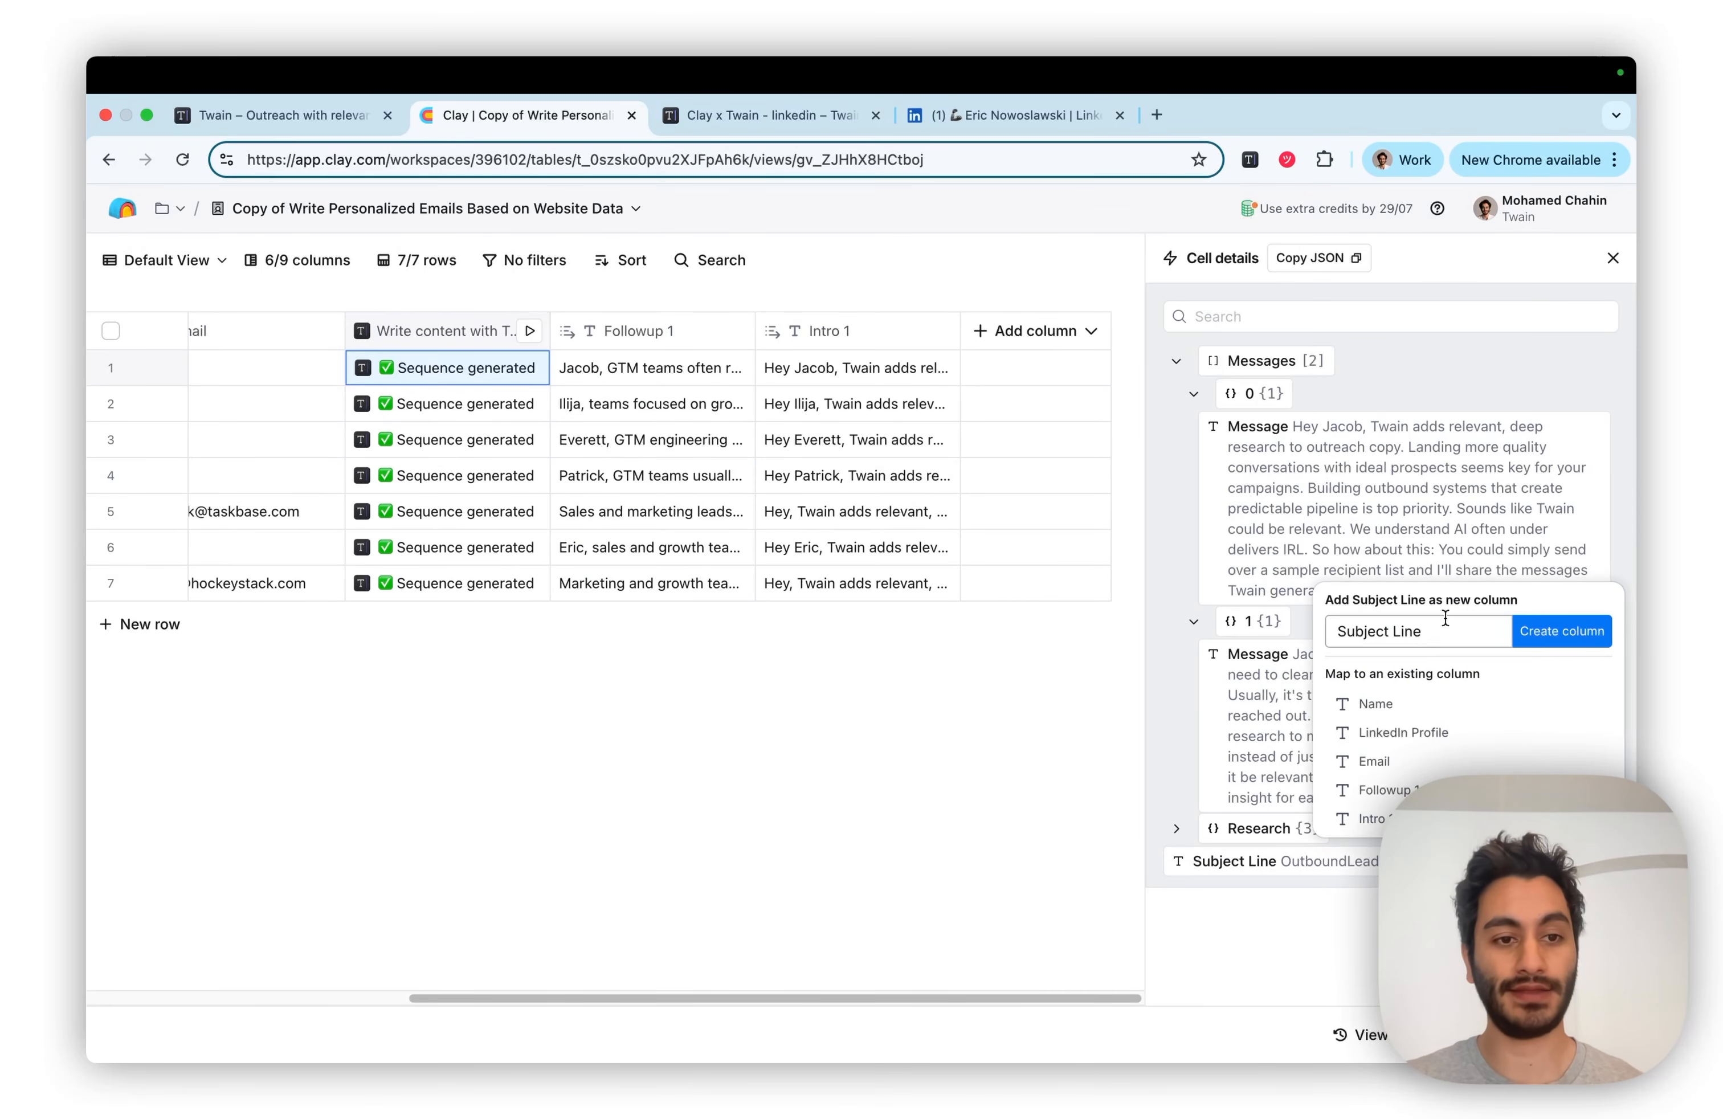
click(1562, 630)
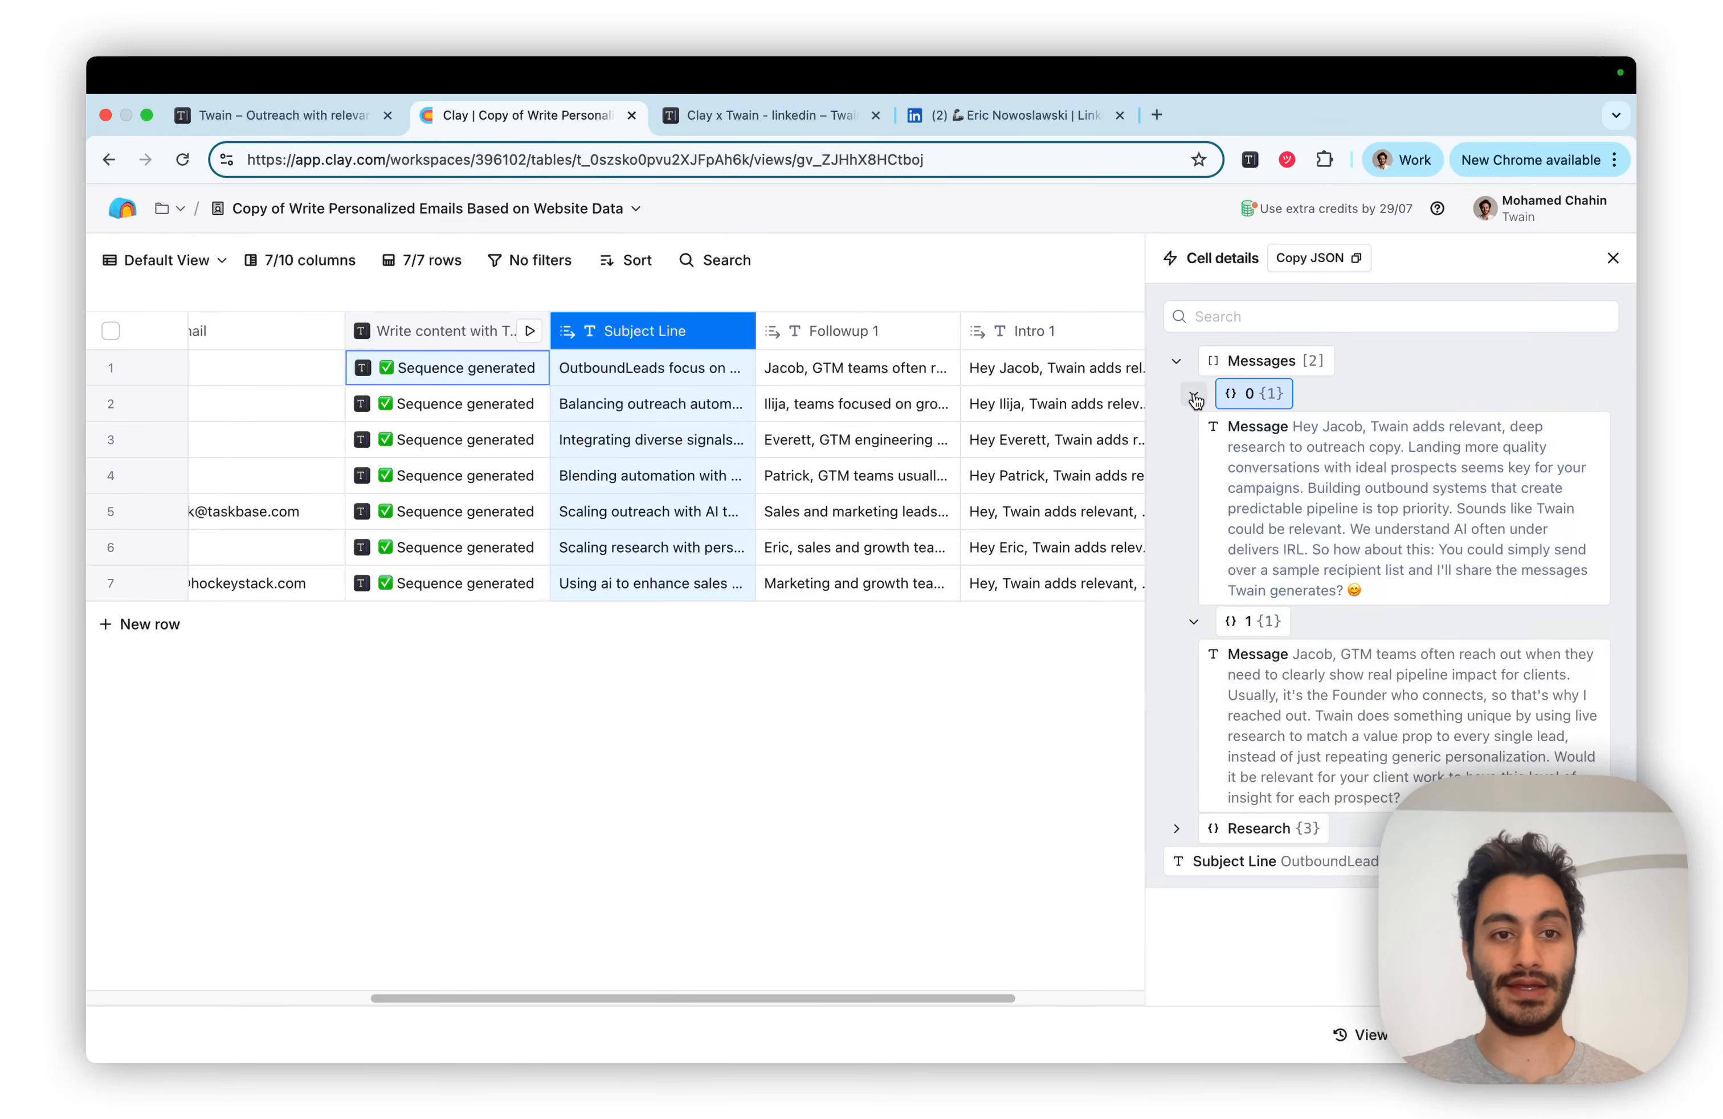
Collapse the two messages and examine the Person and Company details in the first row's Research data
click(1193, 393)
click(1193, 427)
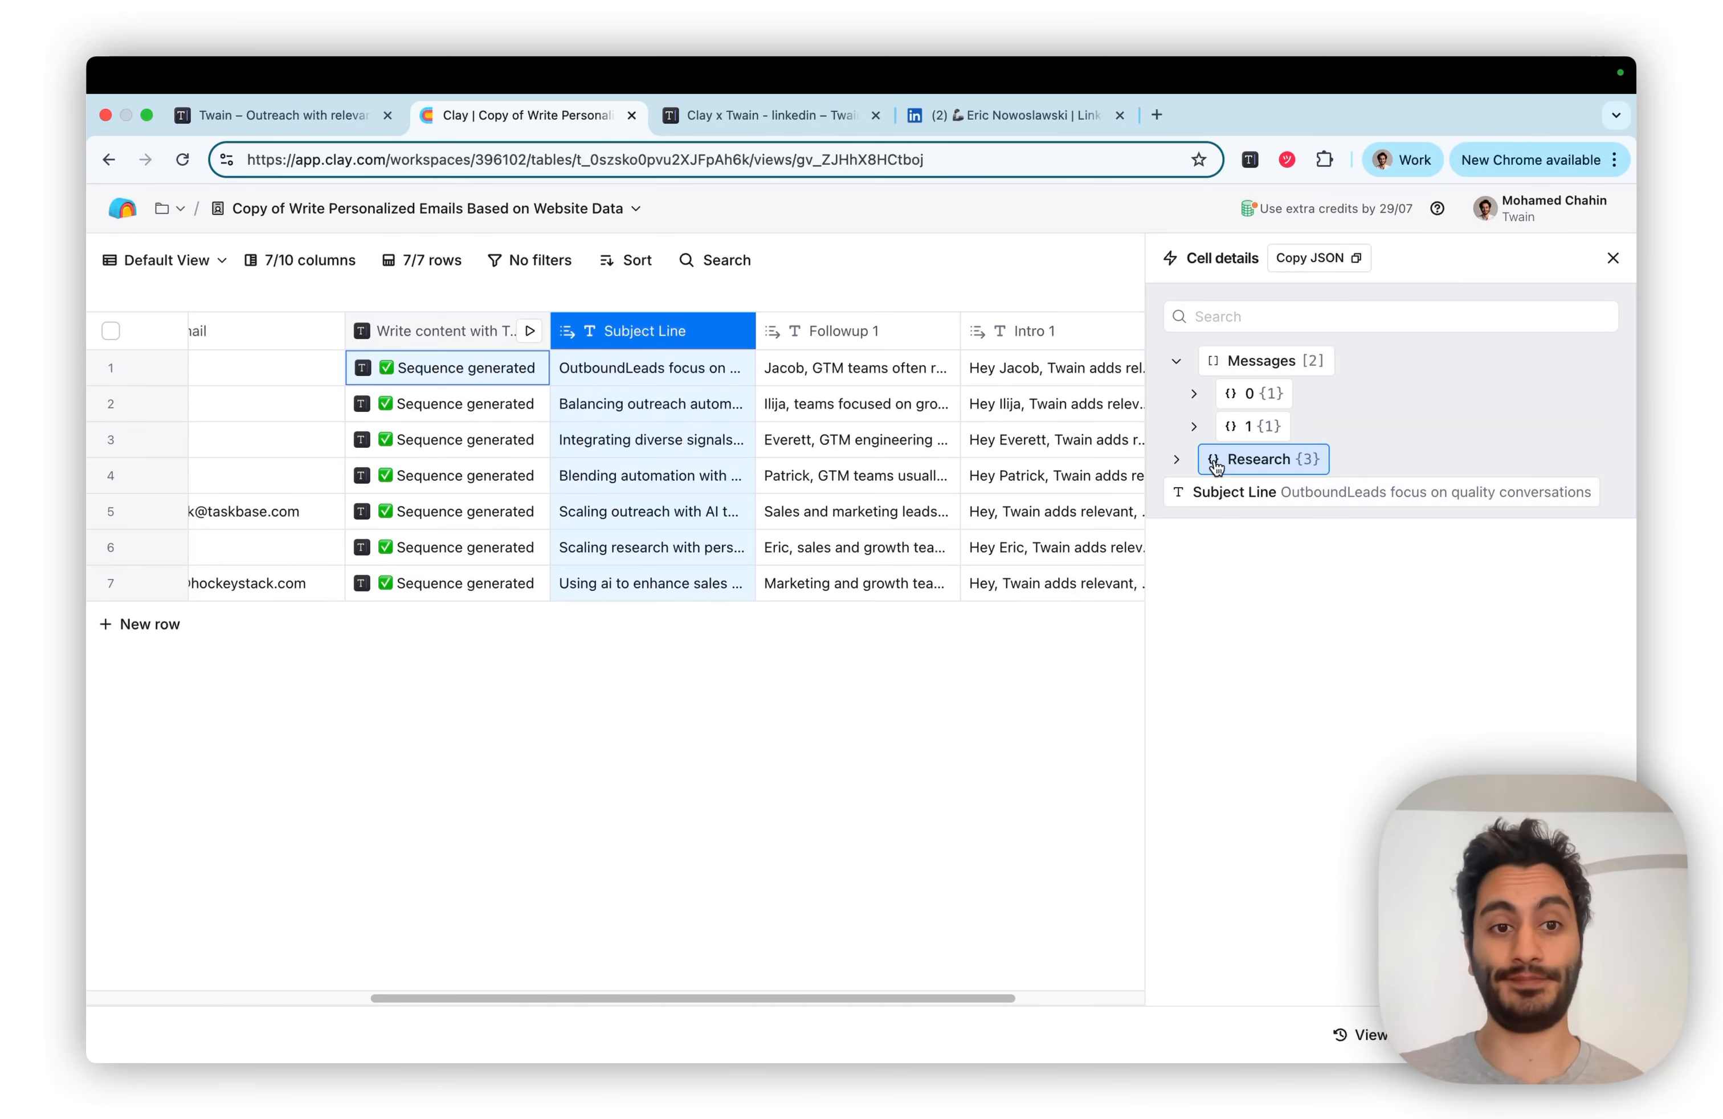
click(1246, 464)
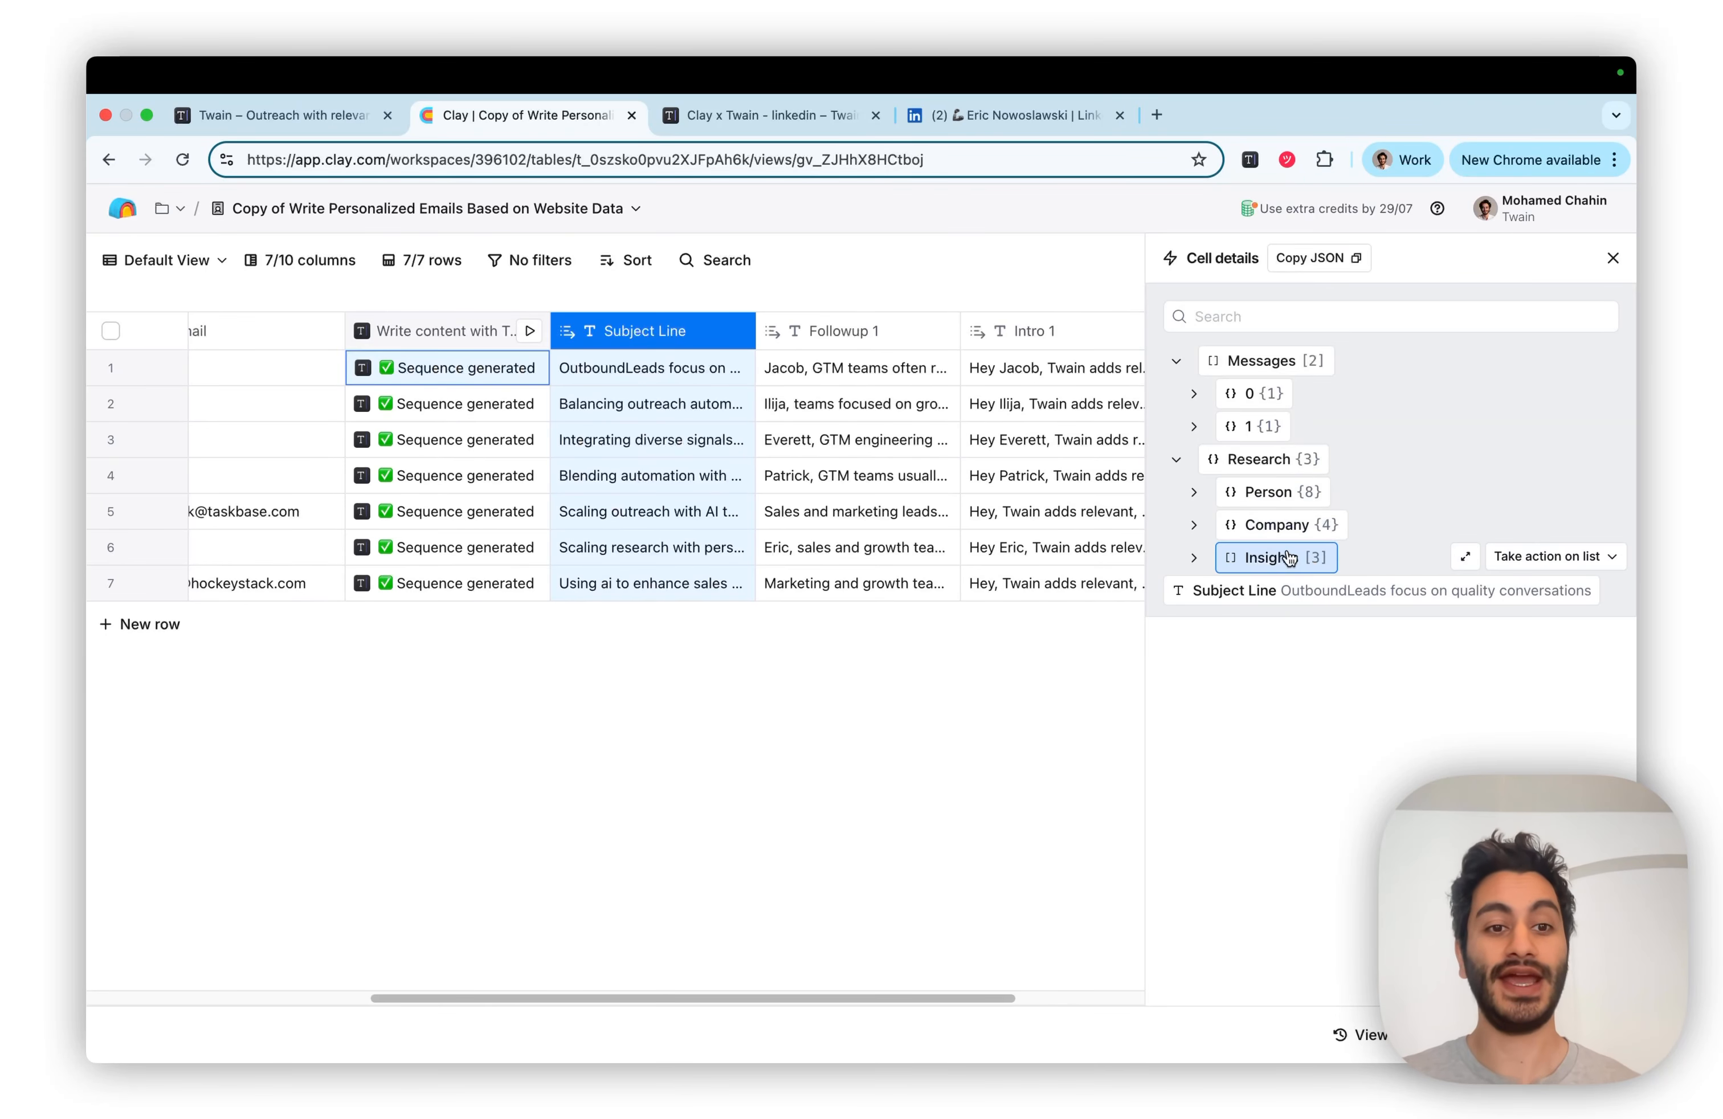
click(1299, 494)
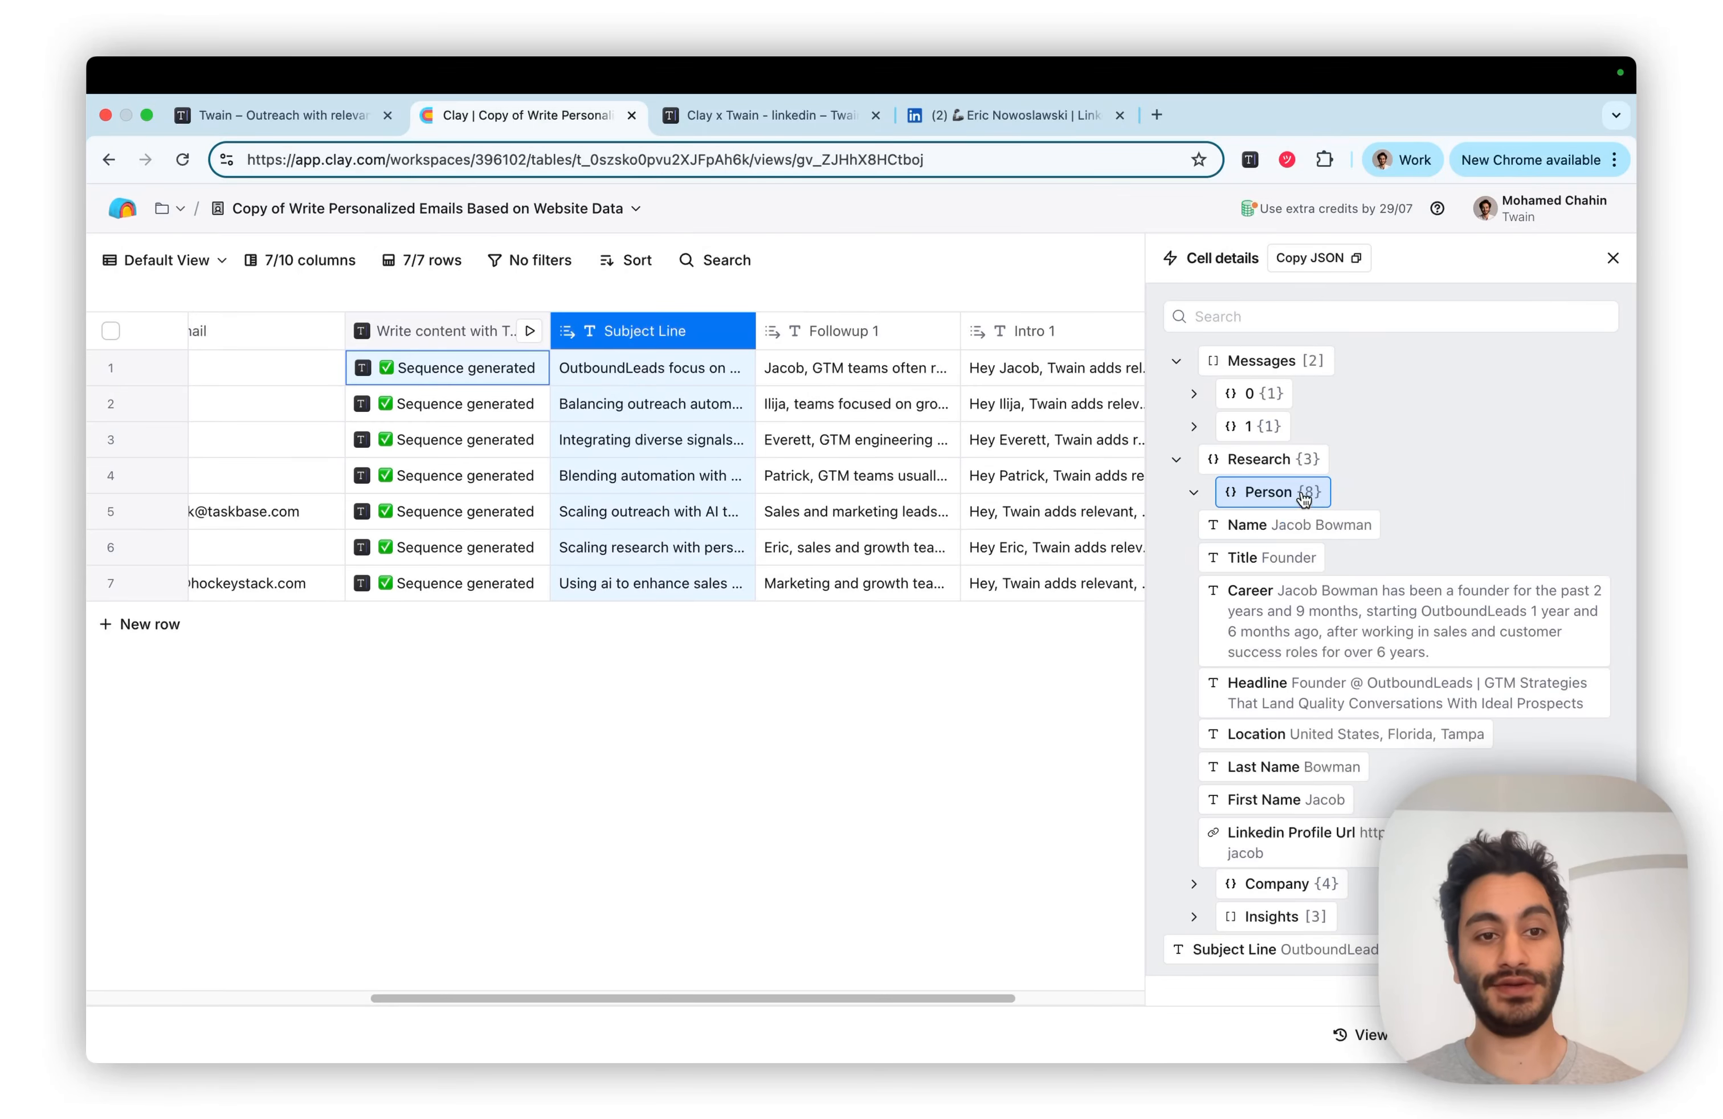
click(1295, 500)
click(1297, 525)
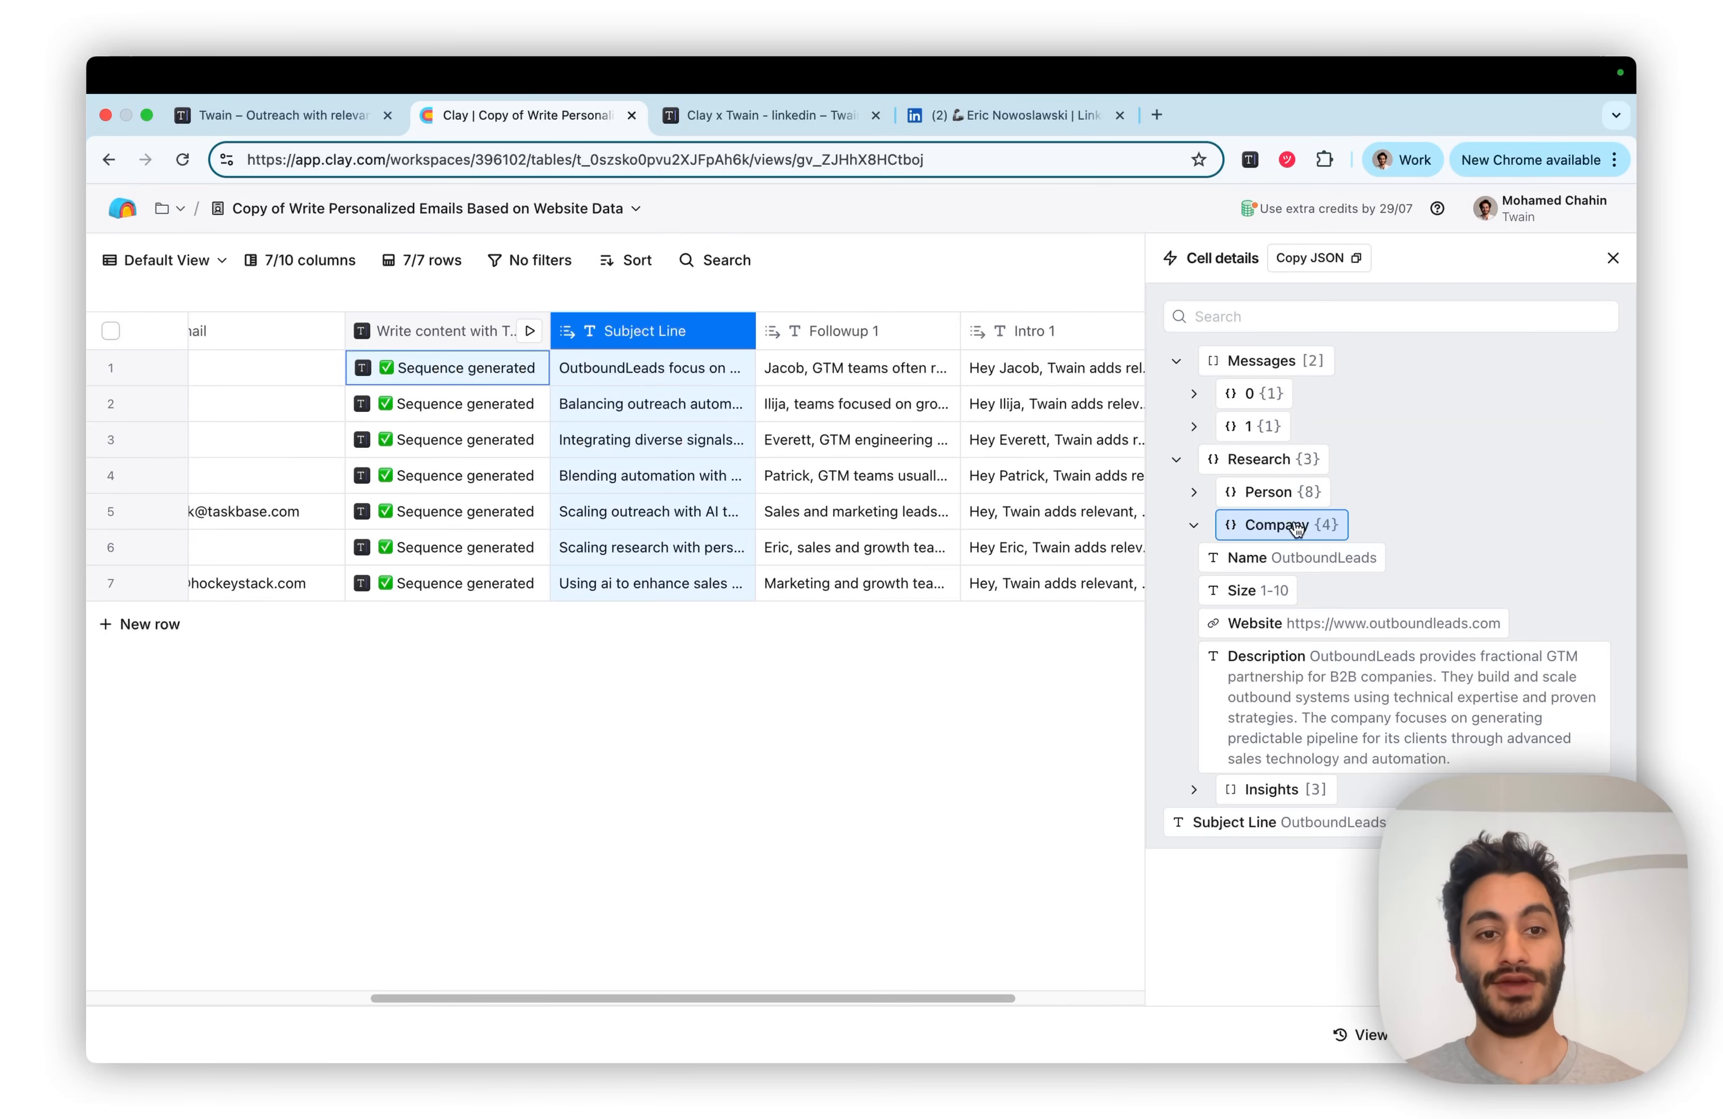
click(1297, 527)
Examine the three research Insights for the first row, including the reference link behind the first one
click(1287, 559)
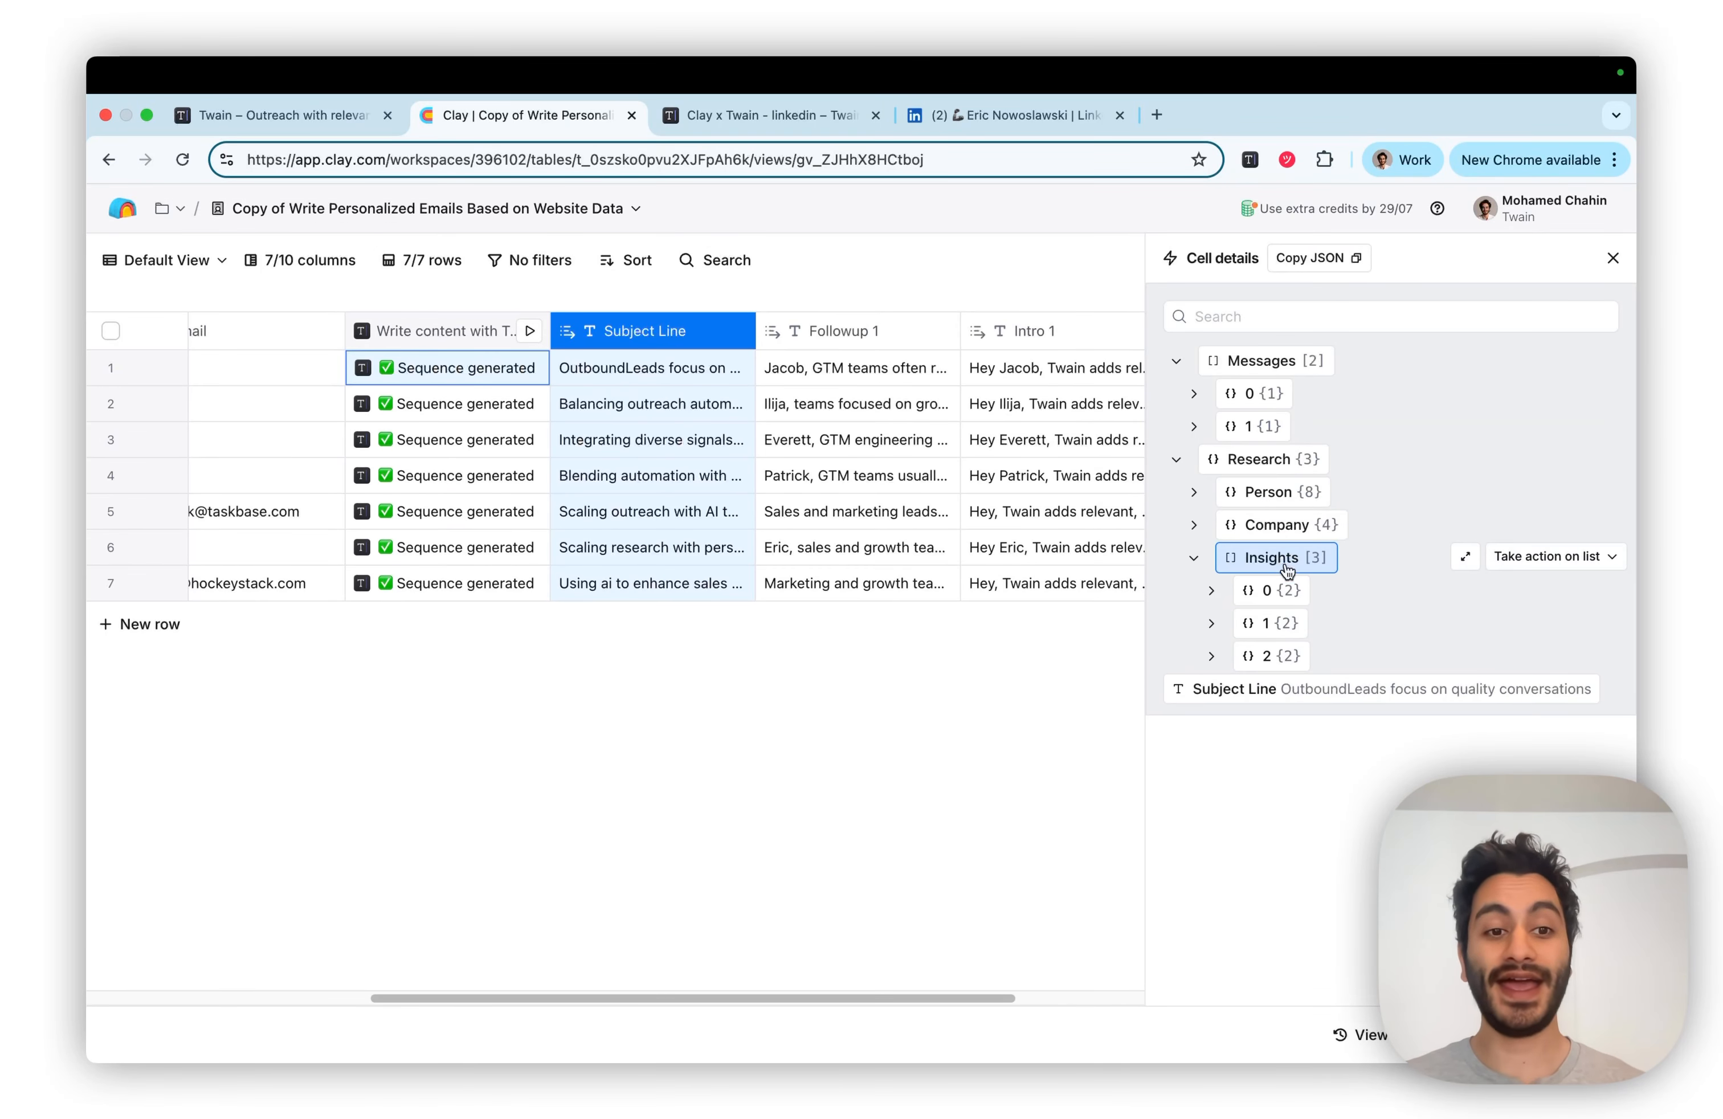
click(1285, 595)
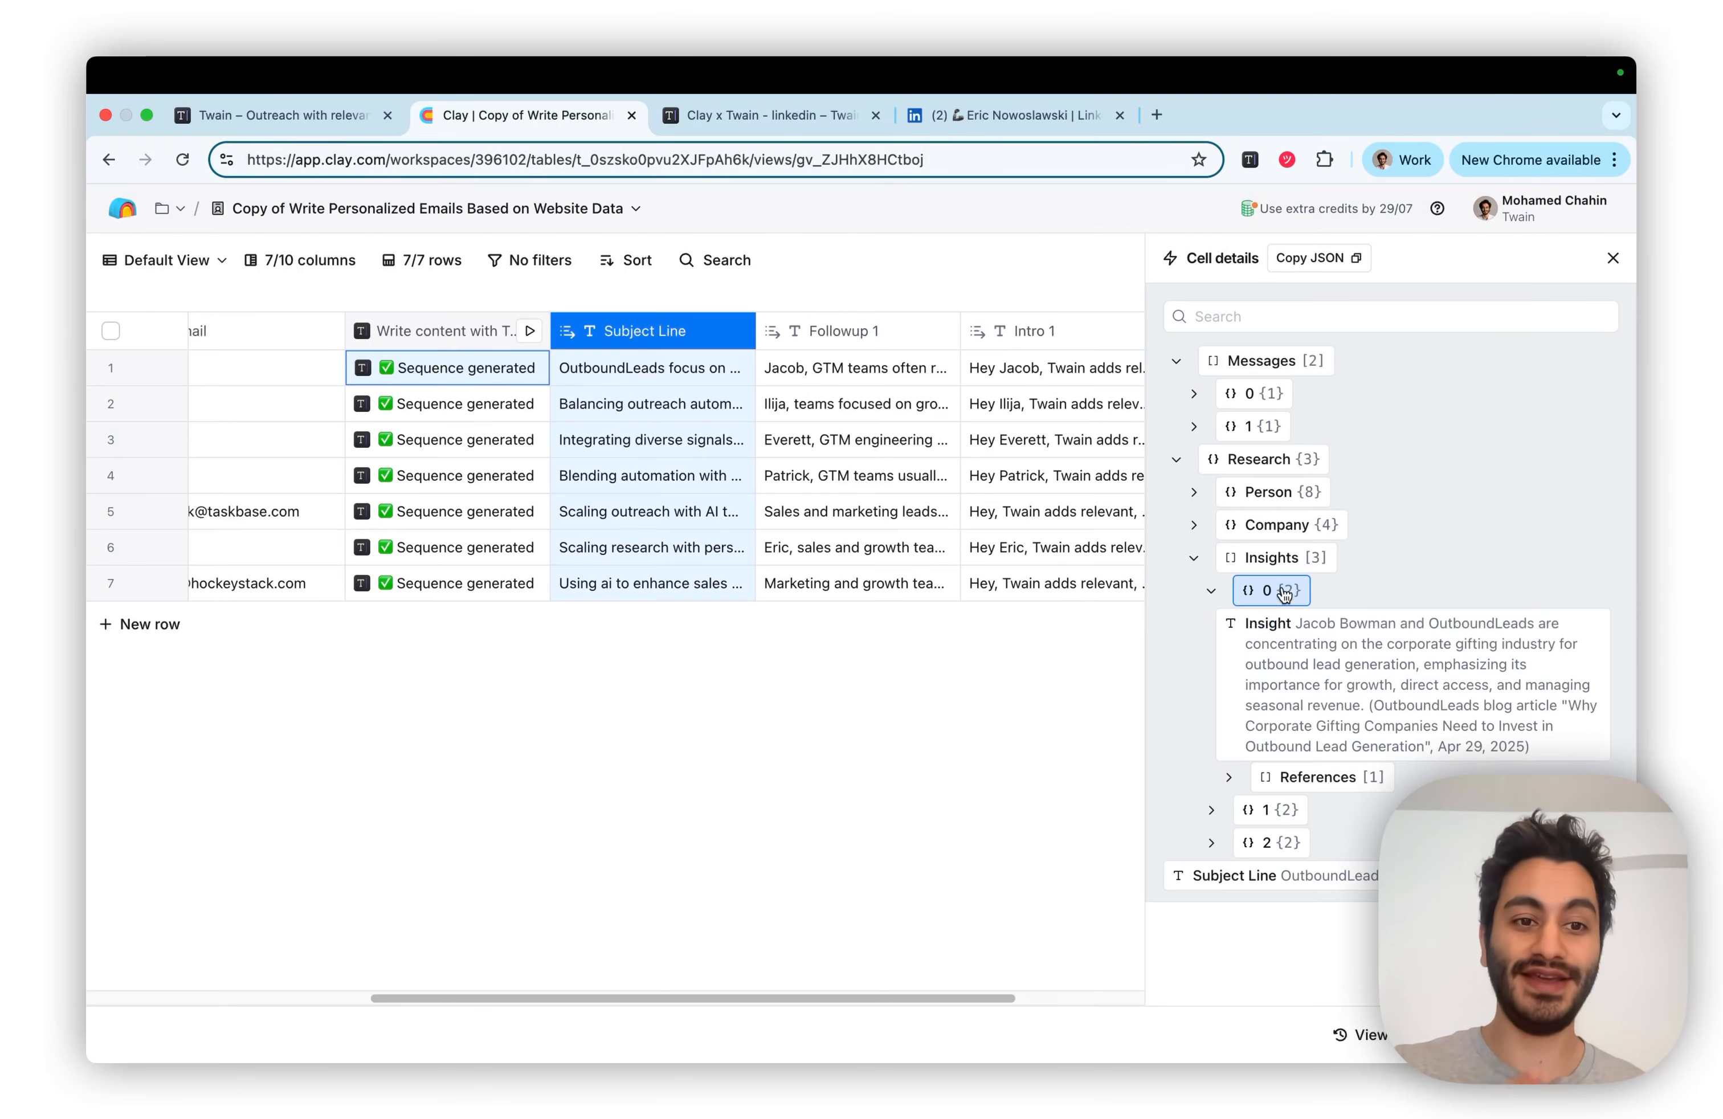
click(1327, 778)
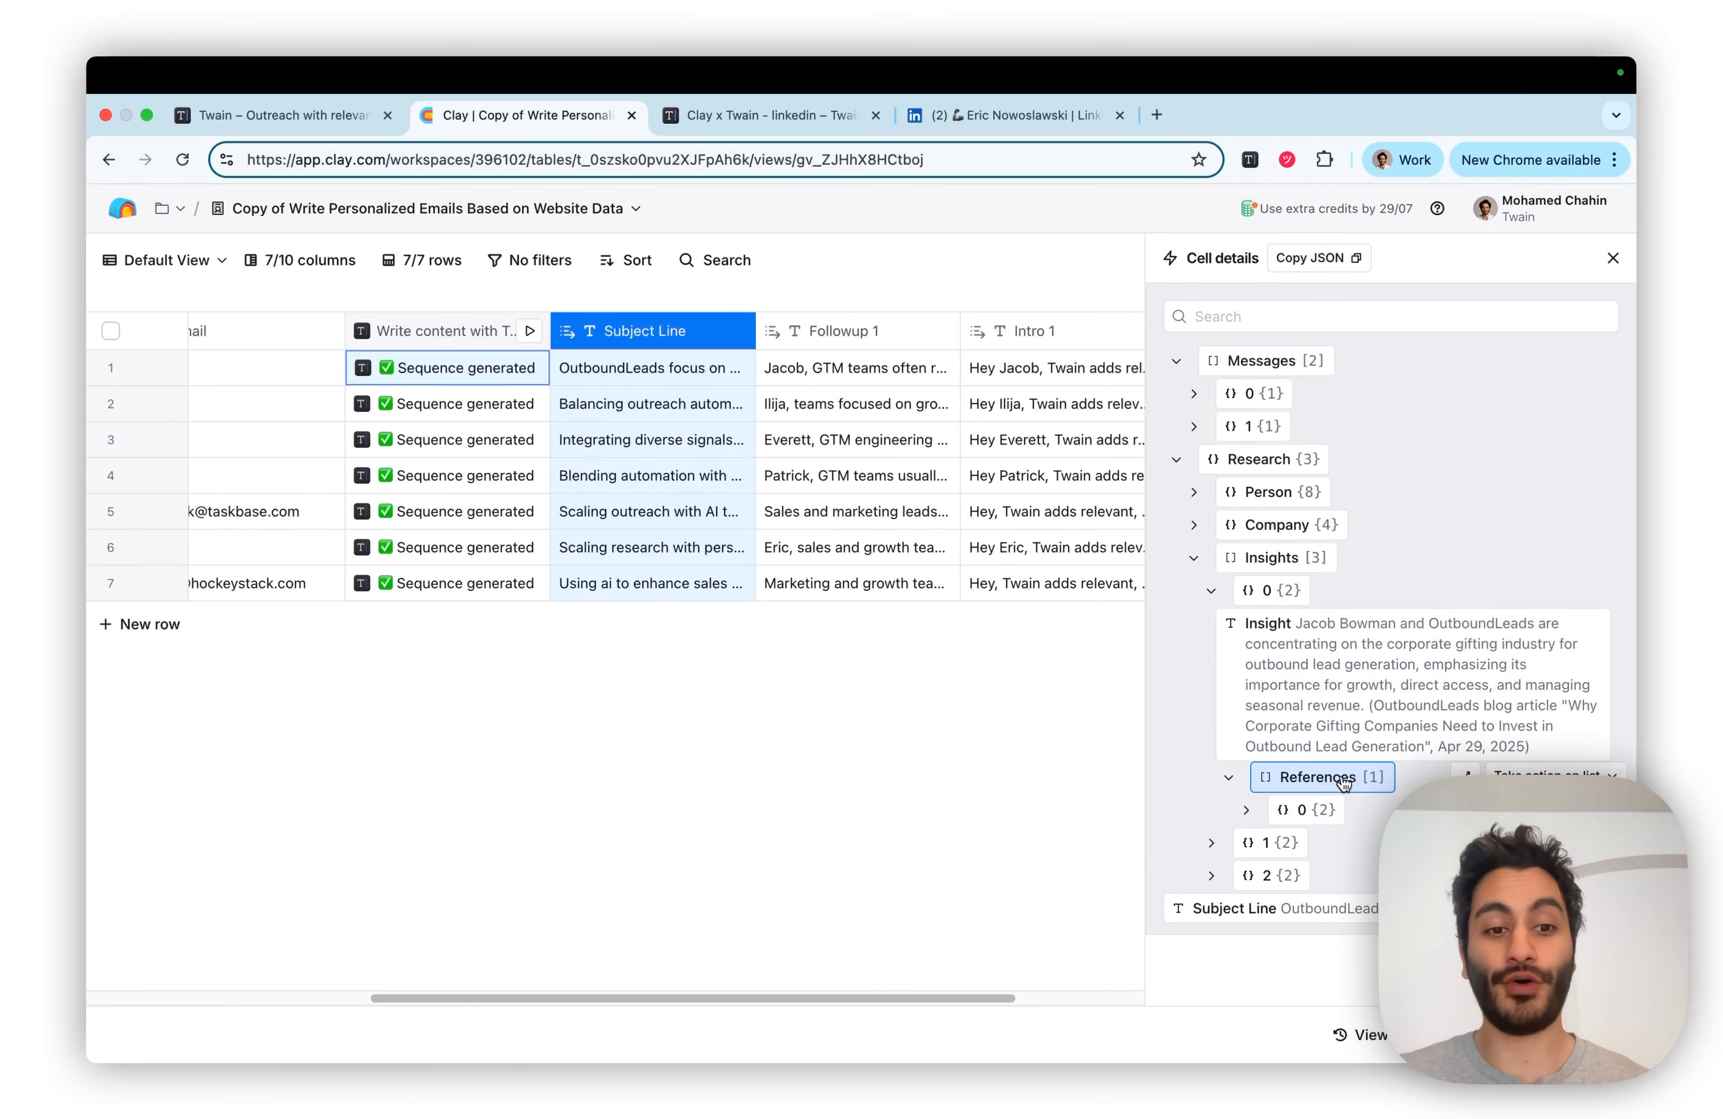
click(1305, 810)
scroll(1389, 794, down, 3)
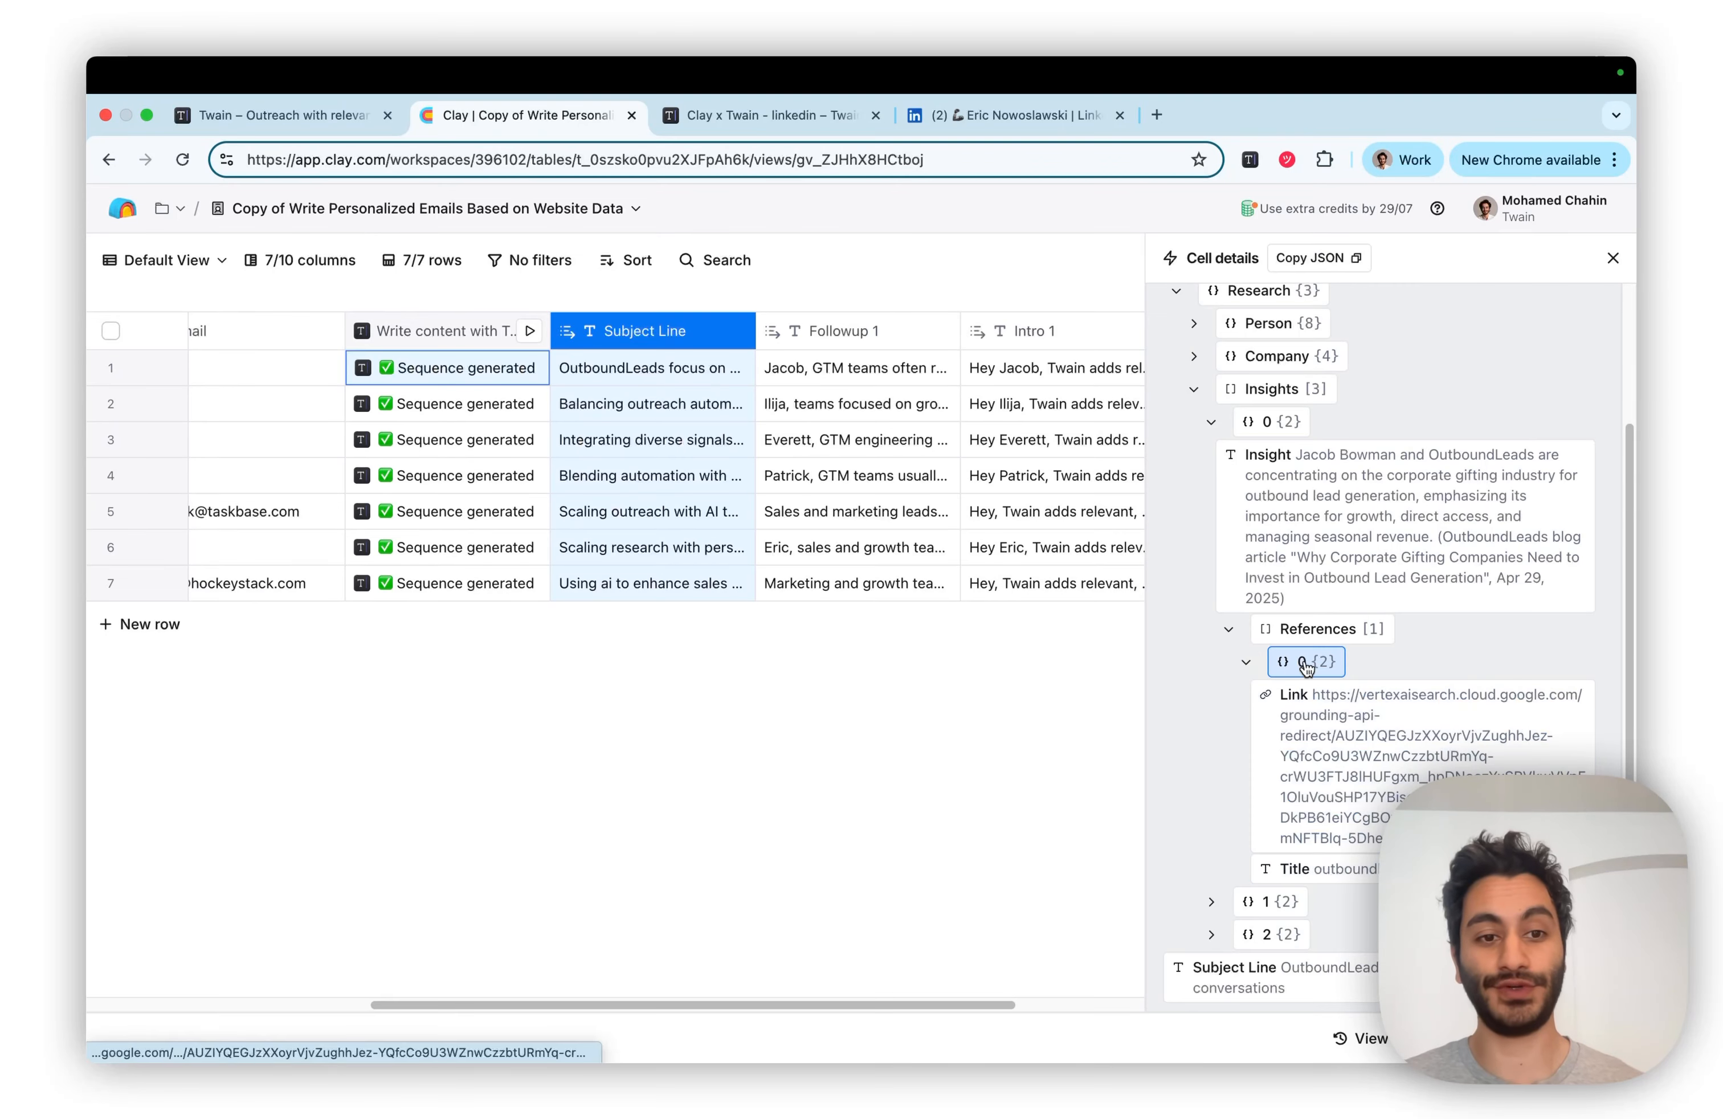
click(1245, 662)
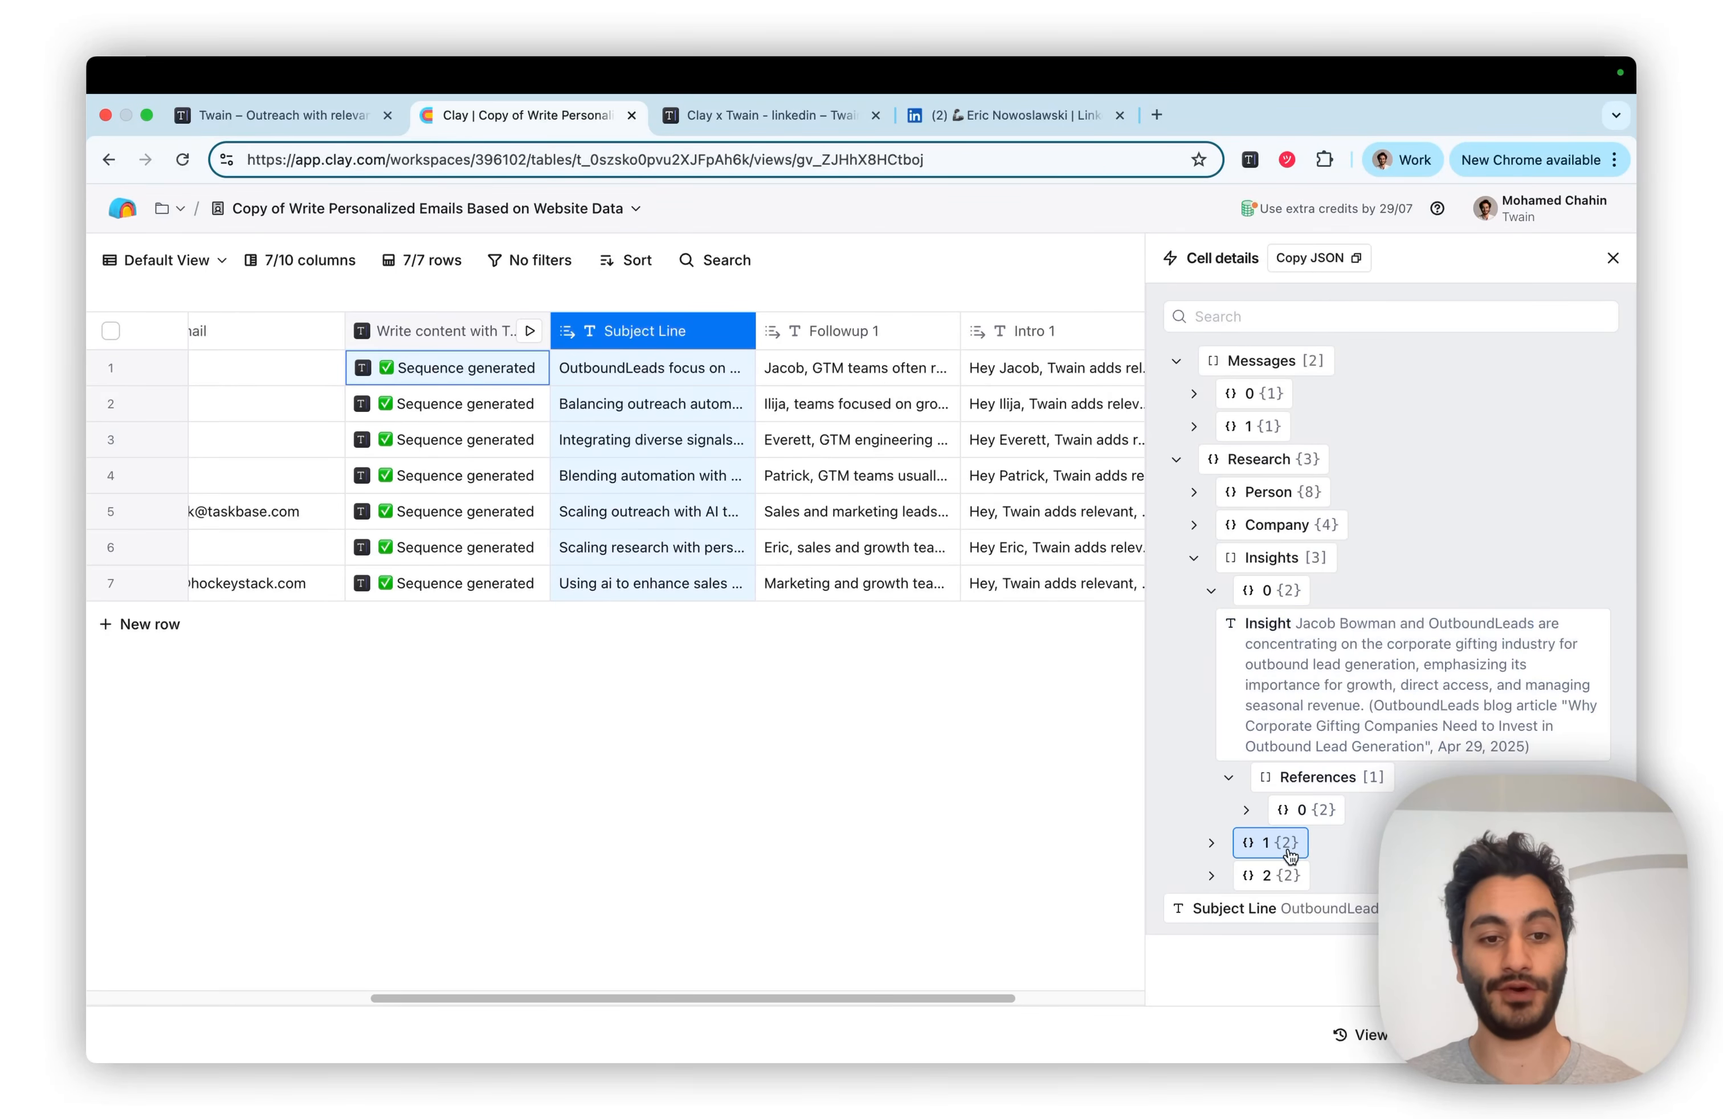
click(1270, 842)
scroll(1300, 872, down, 2)
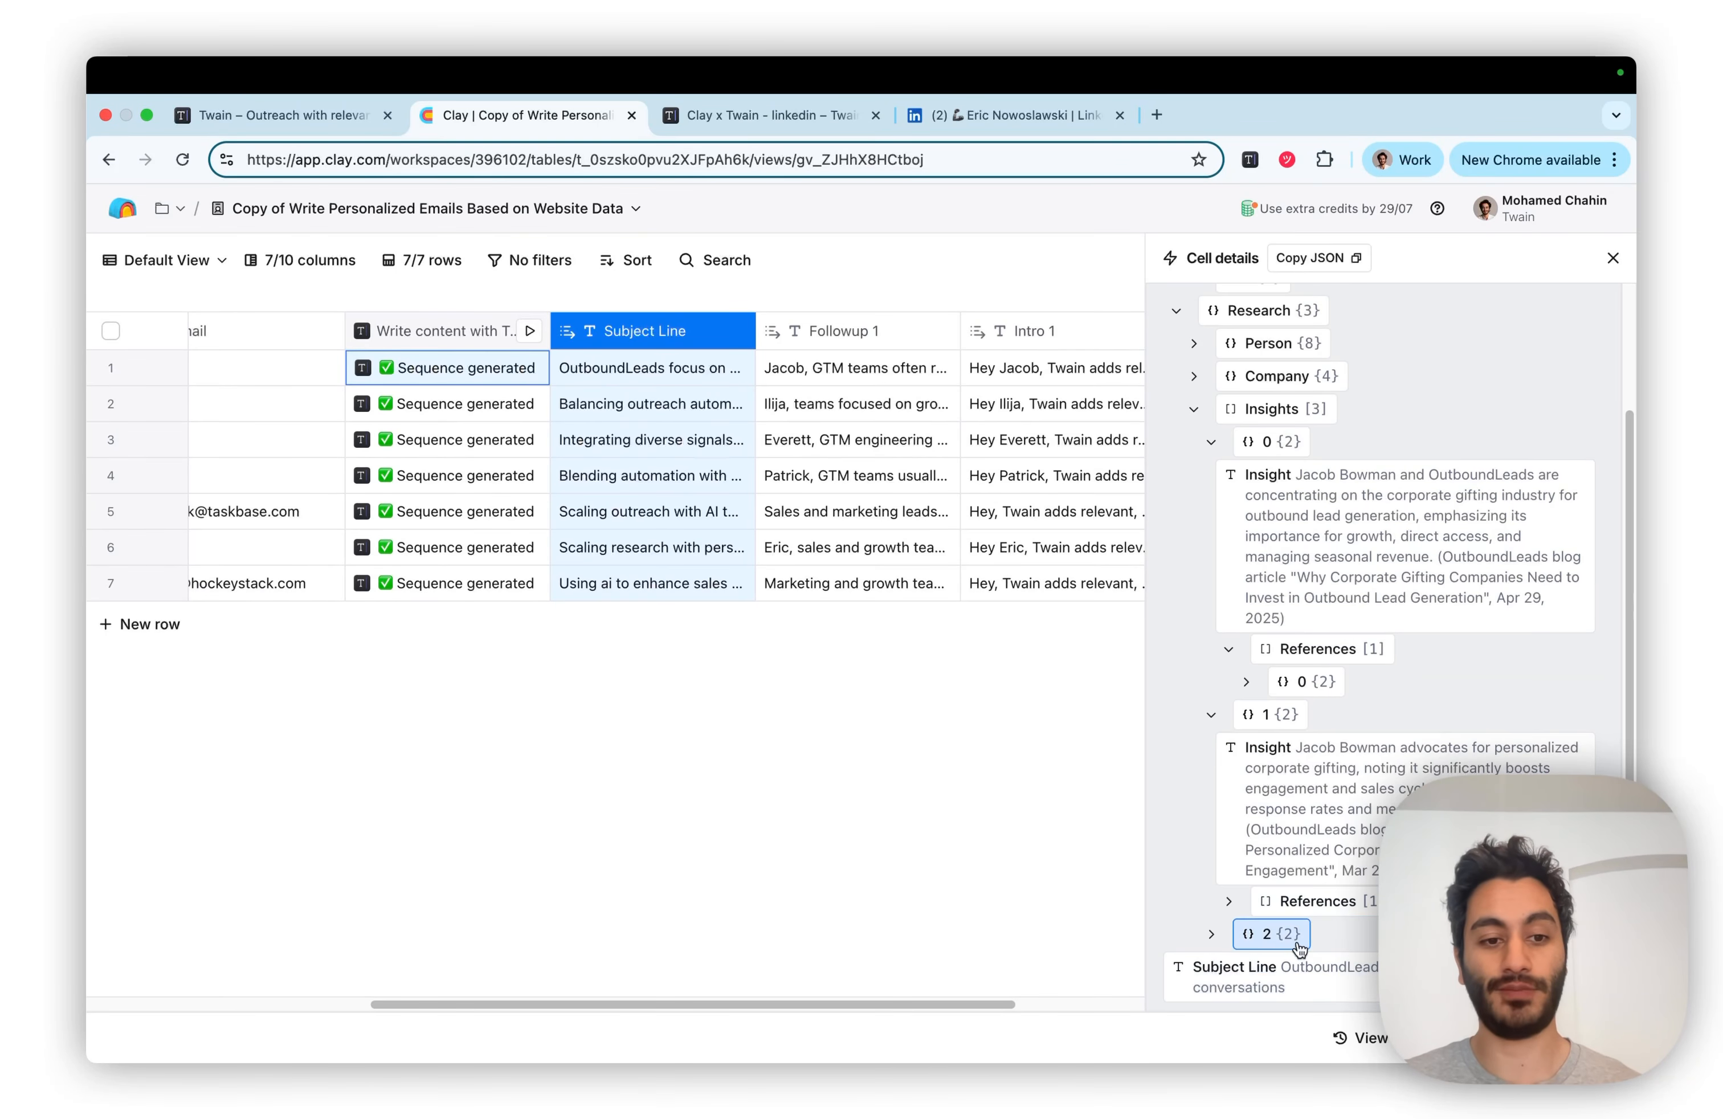
click(1279, 934)
scroll(1293, 923, down, 2)
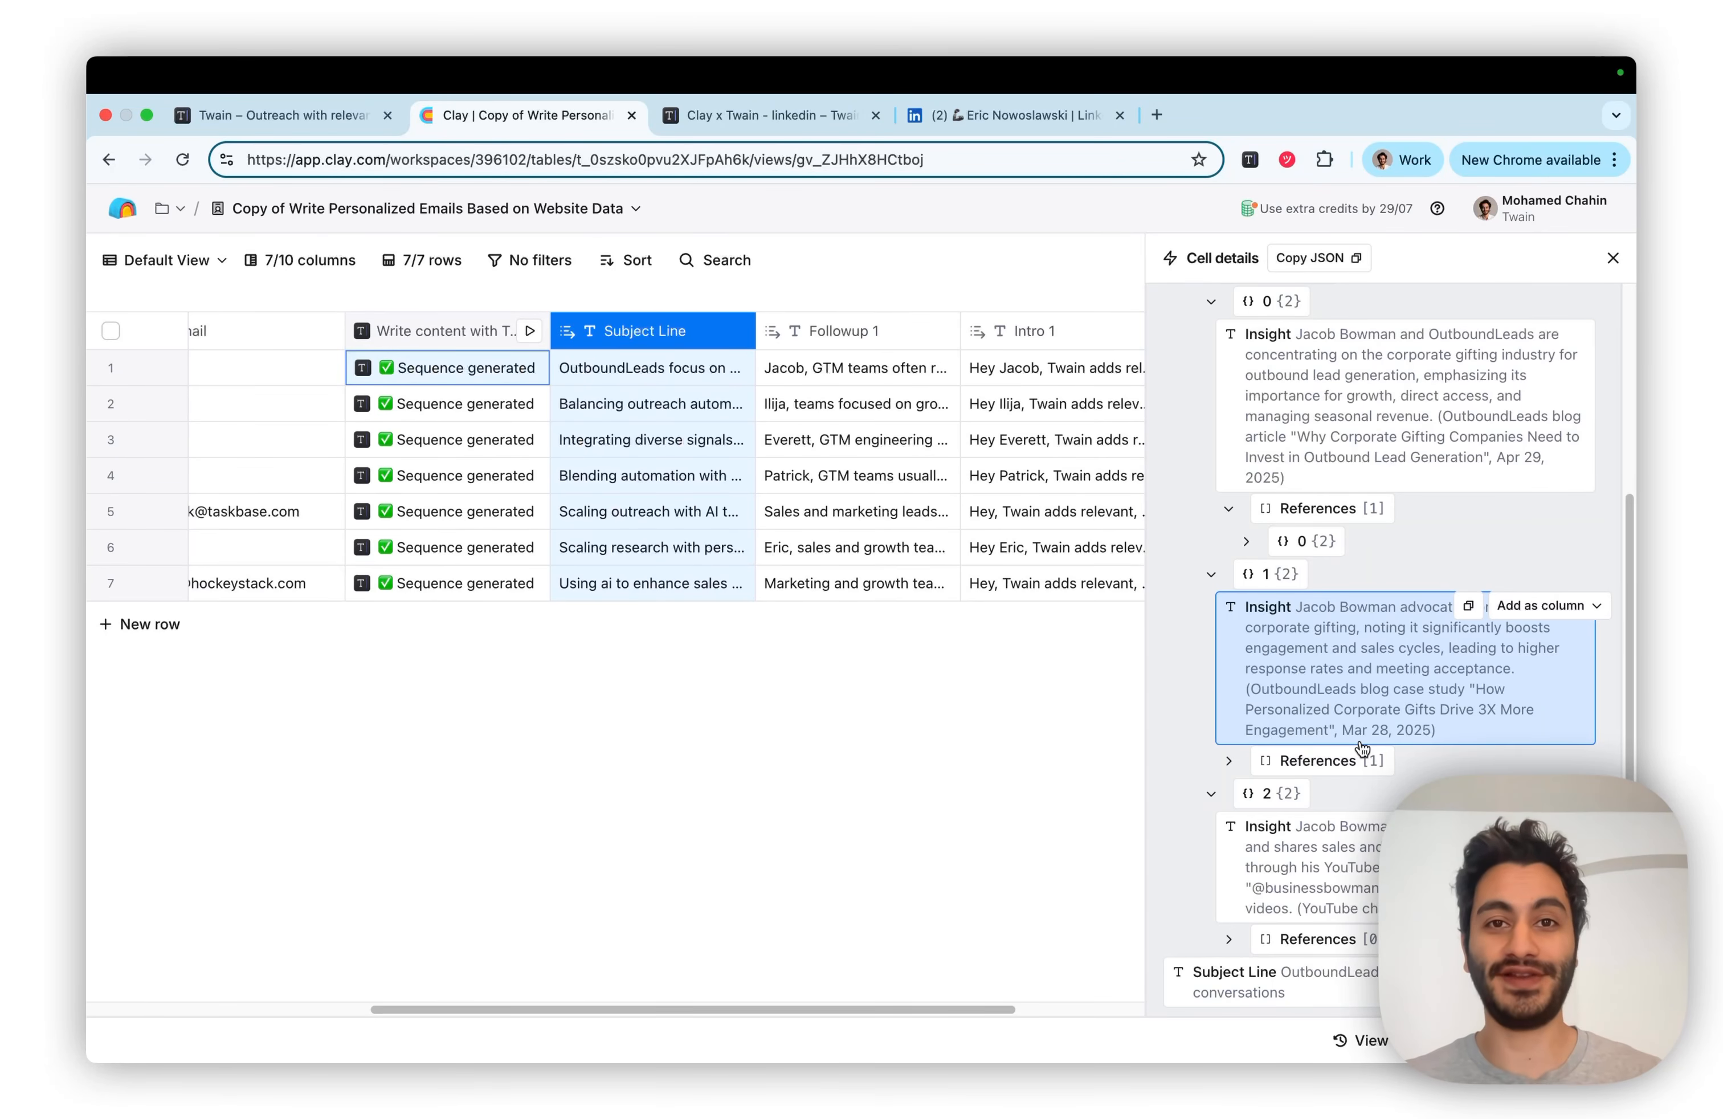
Close the cell details and read the first row's full Followup 1 and Intro 1 messages
click(1612, 258)
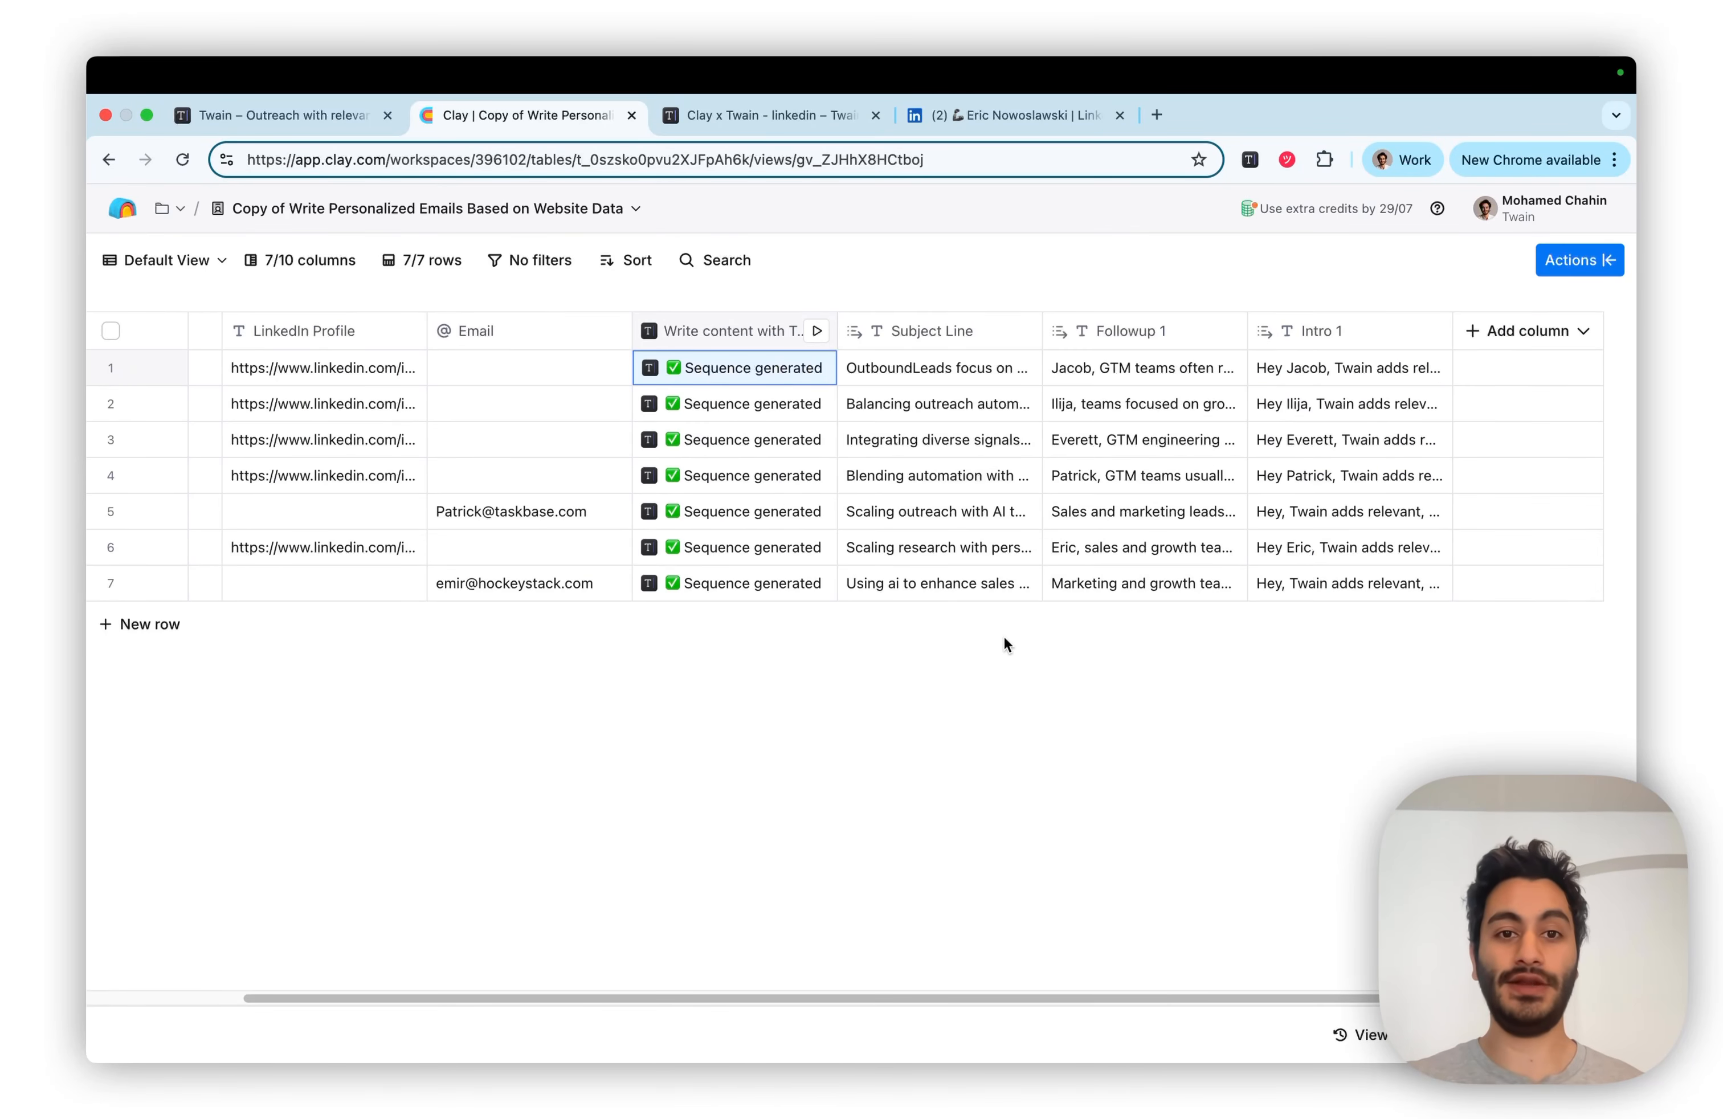
click(1162, 368)
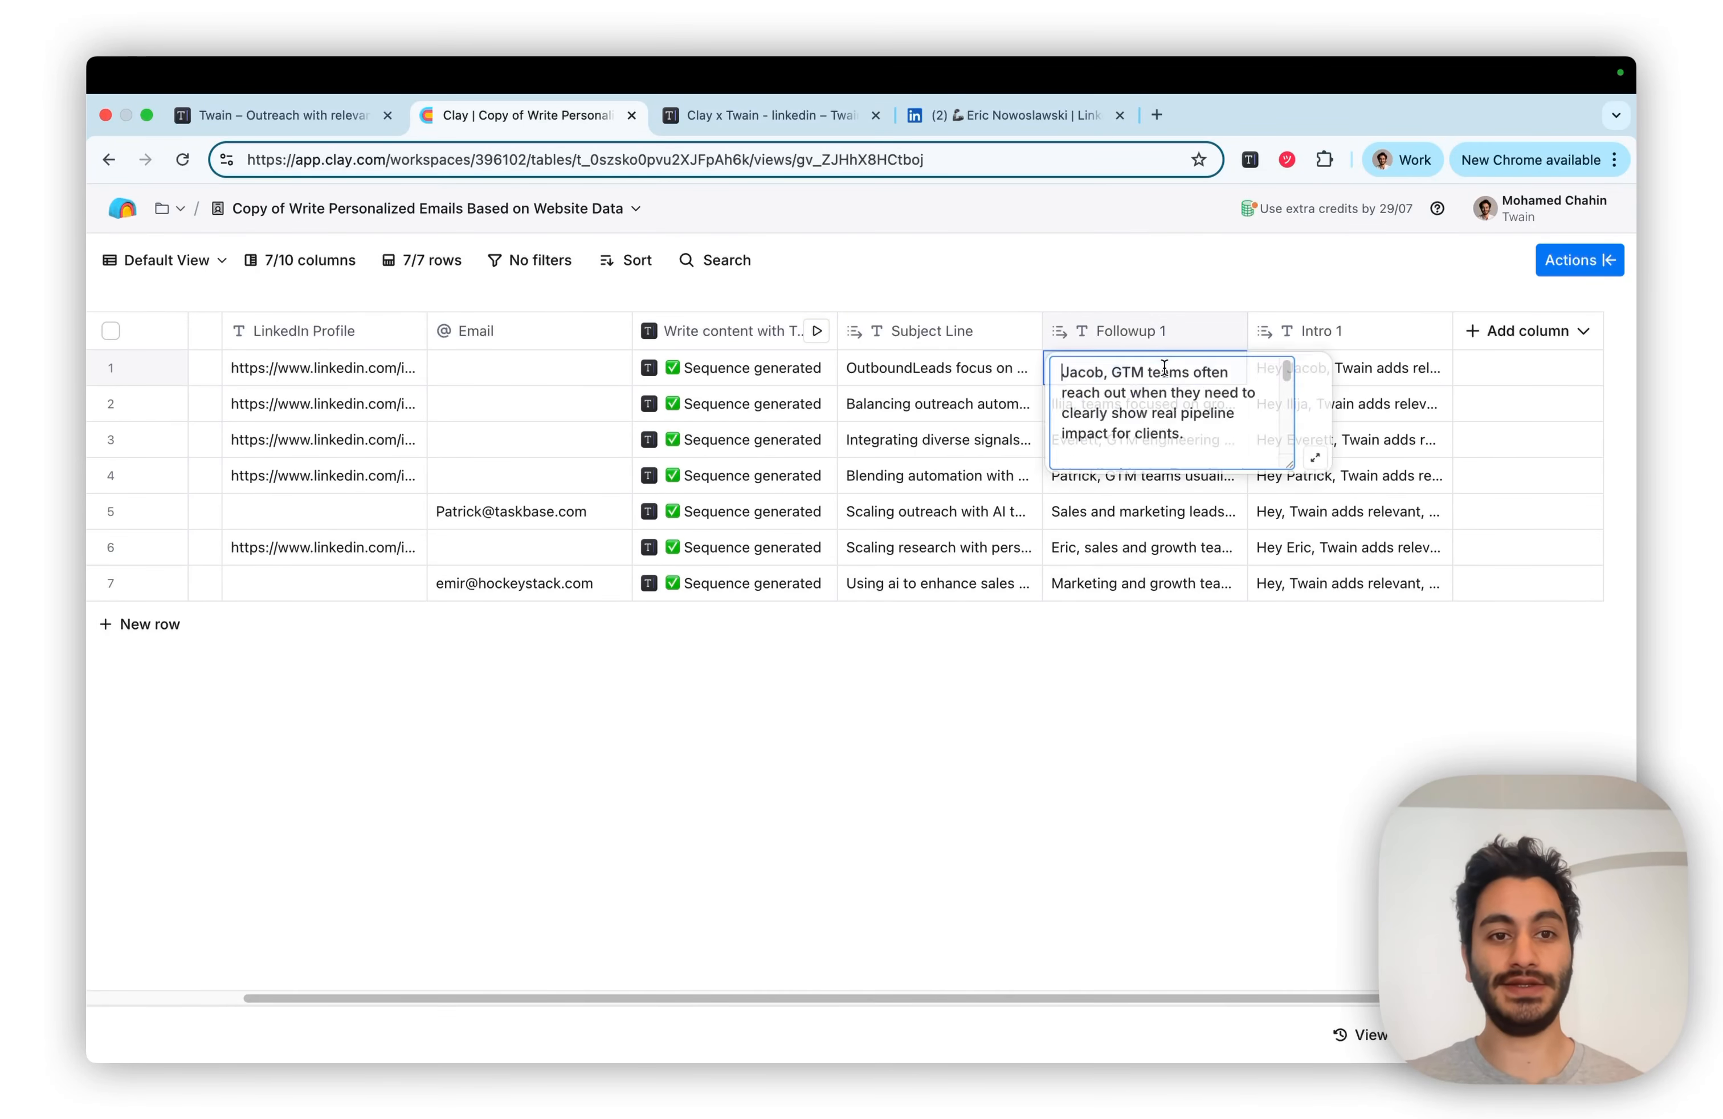
click(1298, 468)
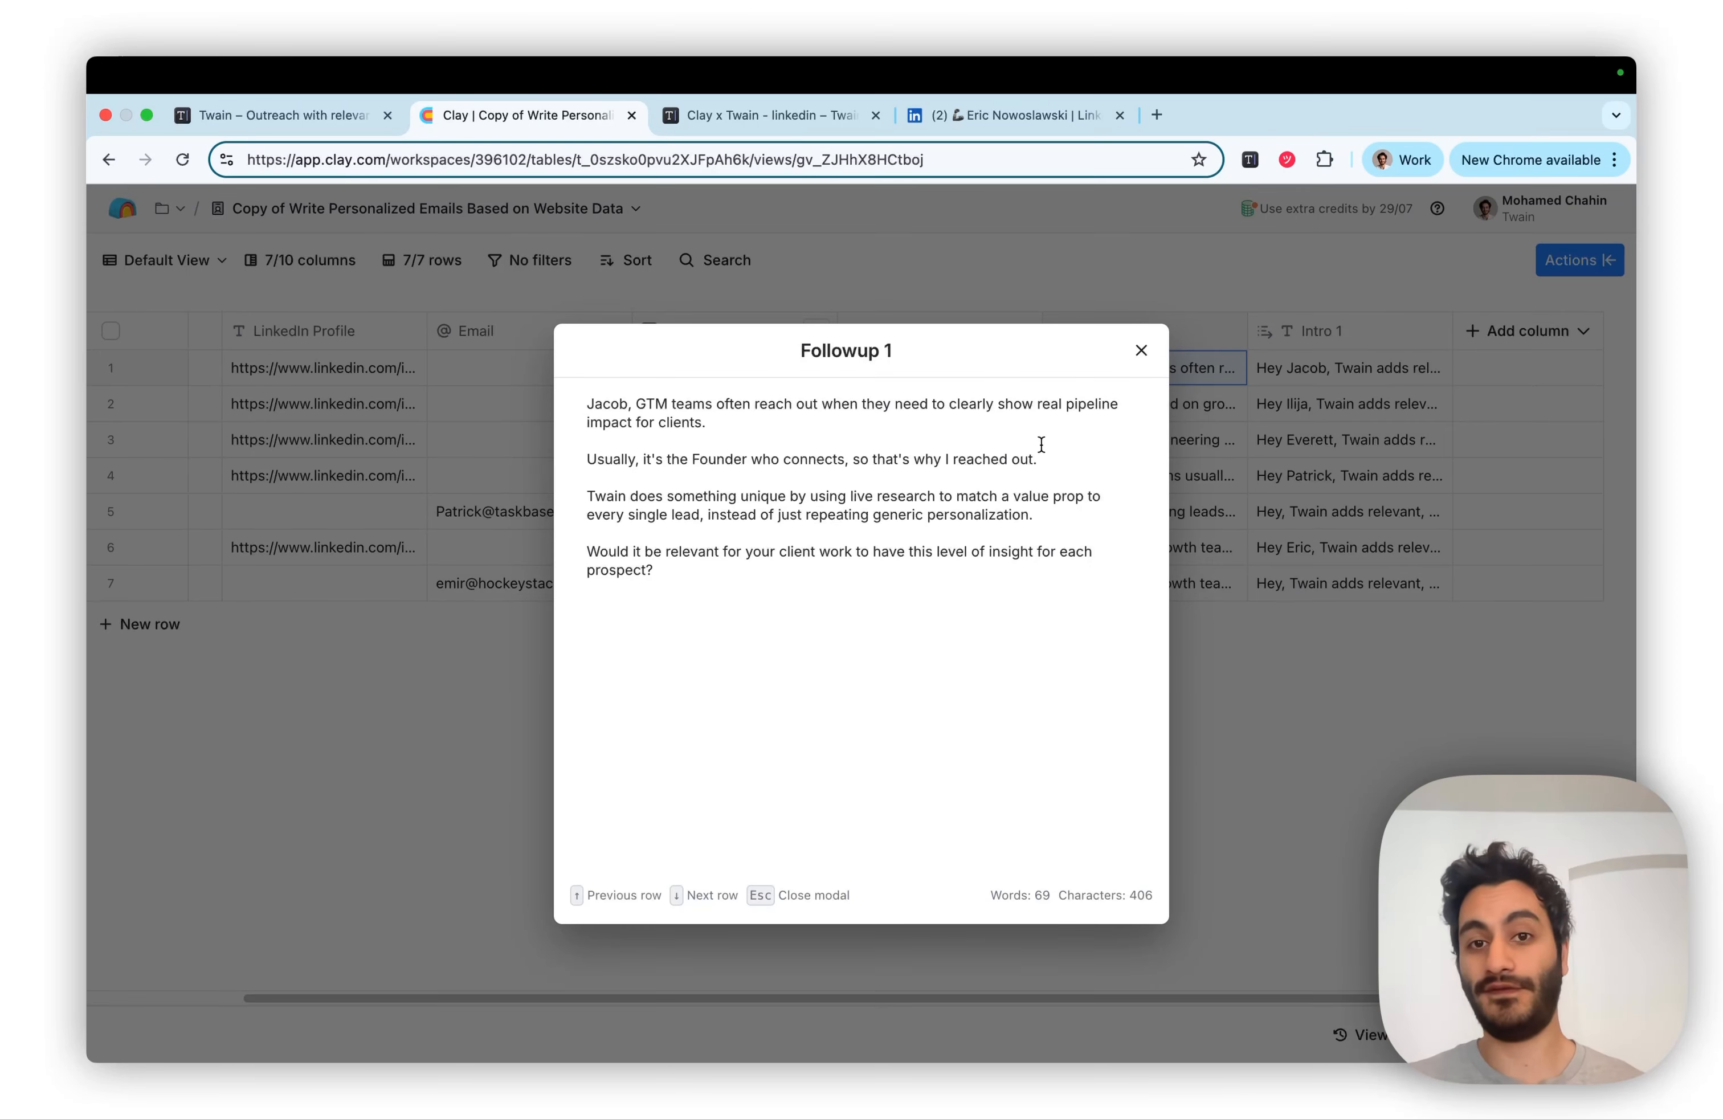
click(1141, 352)
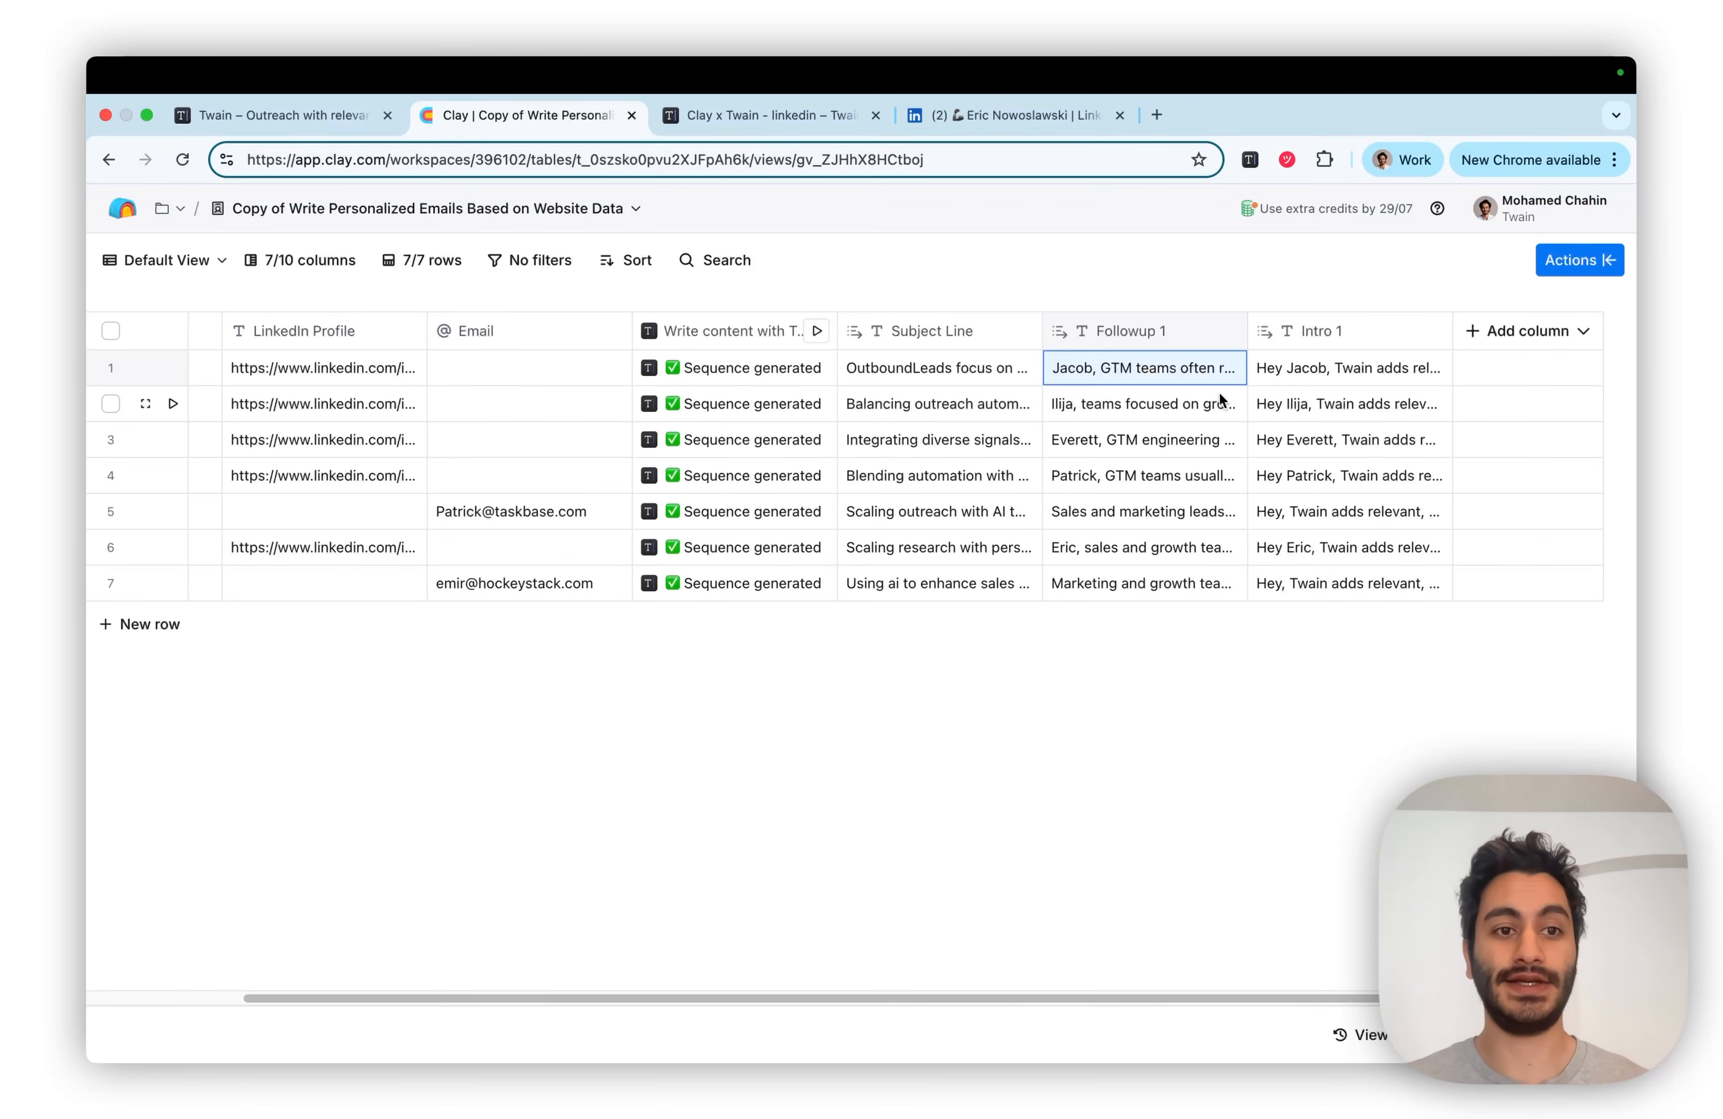
click(1308, 372)
click(1522, 457)
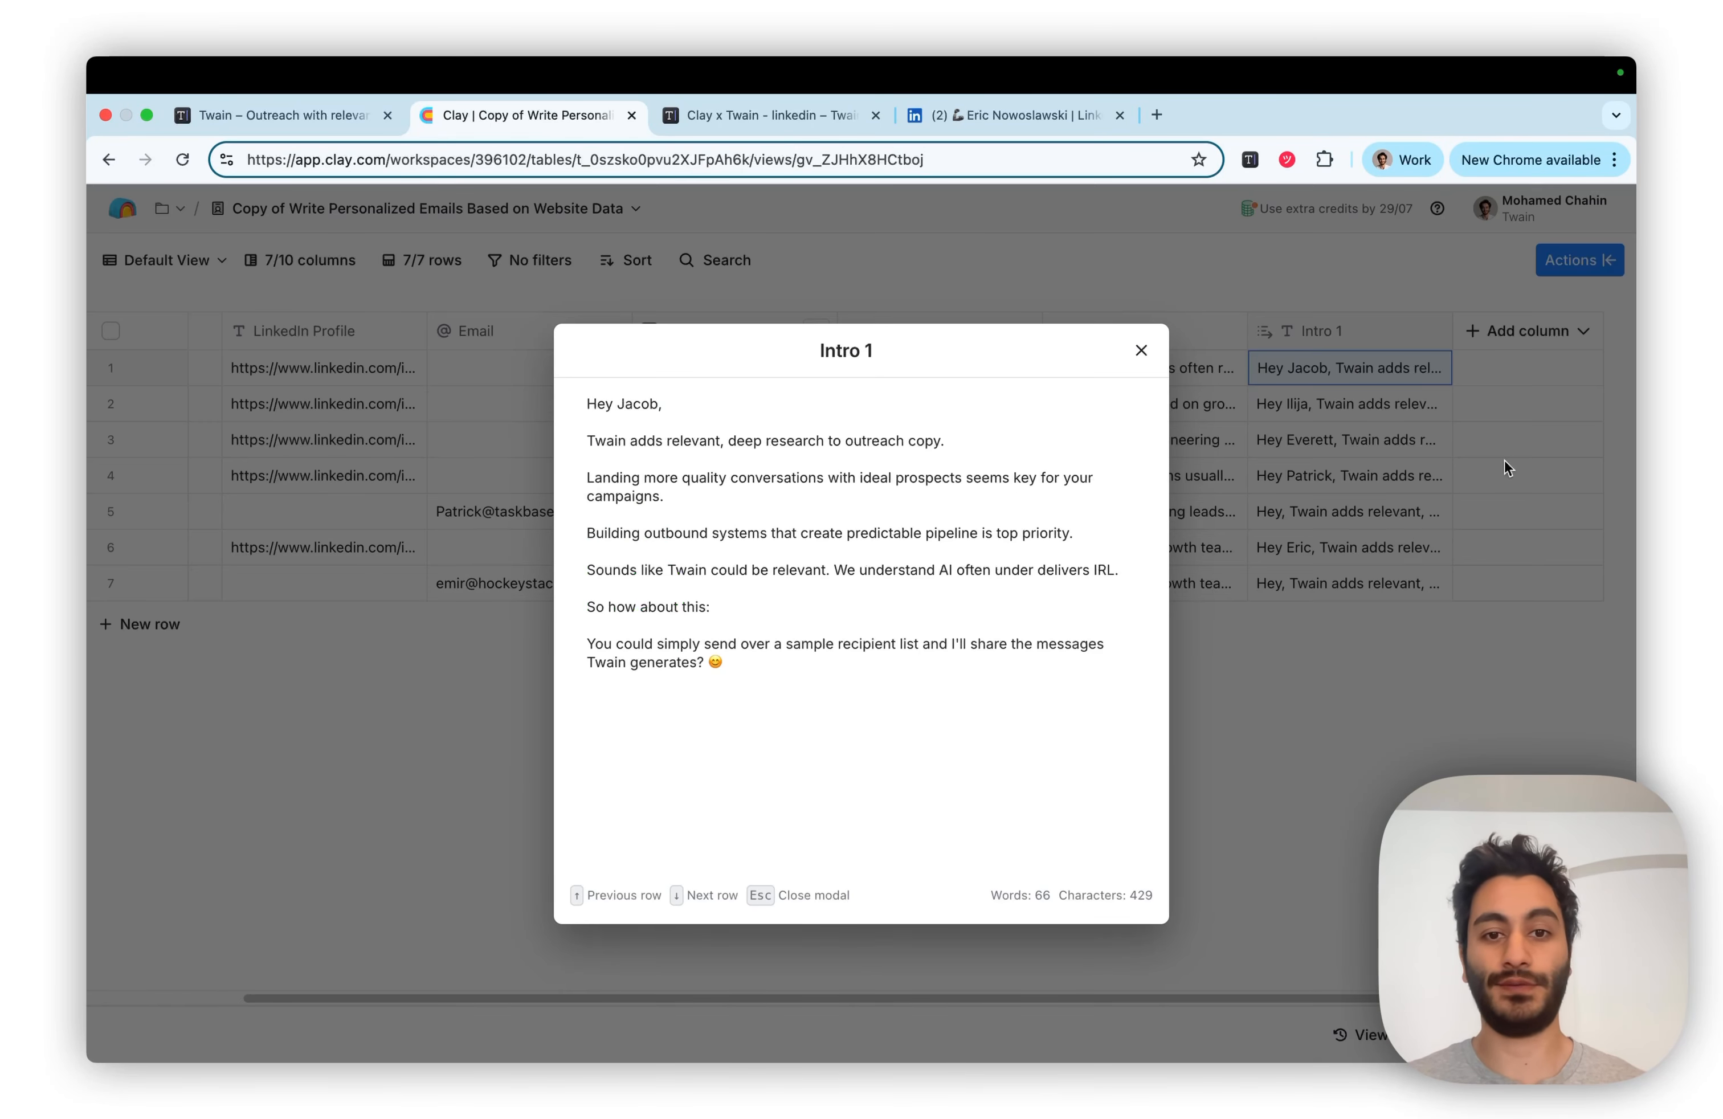
click(1141, 350)
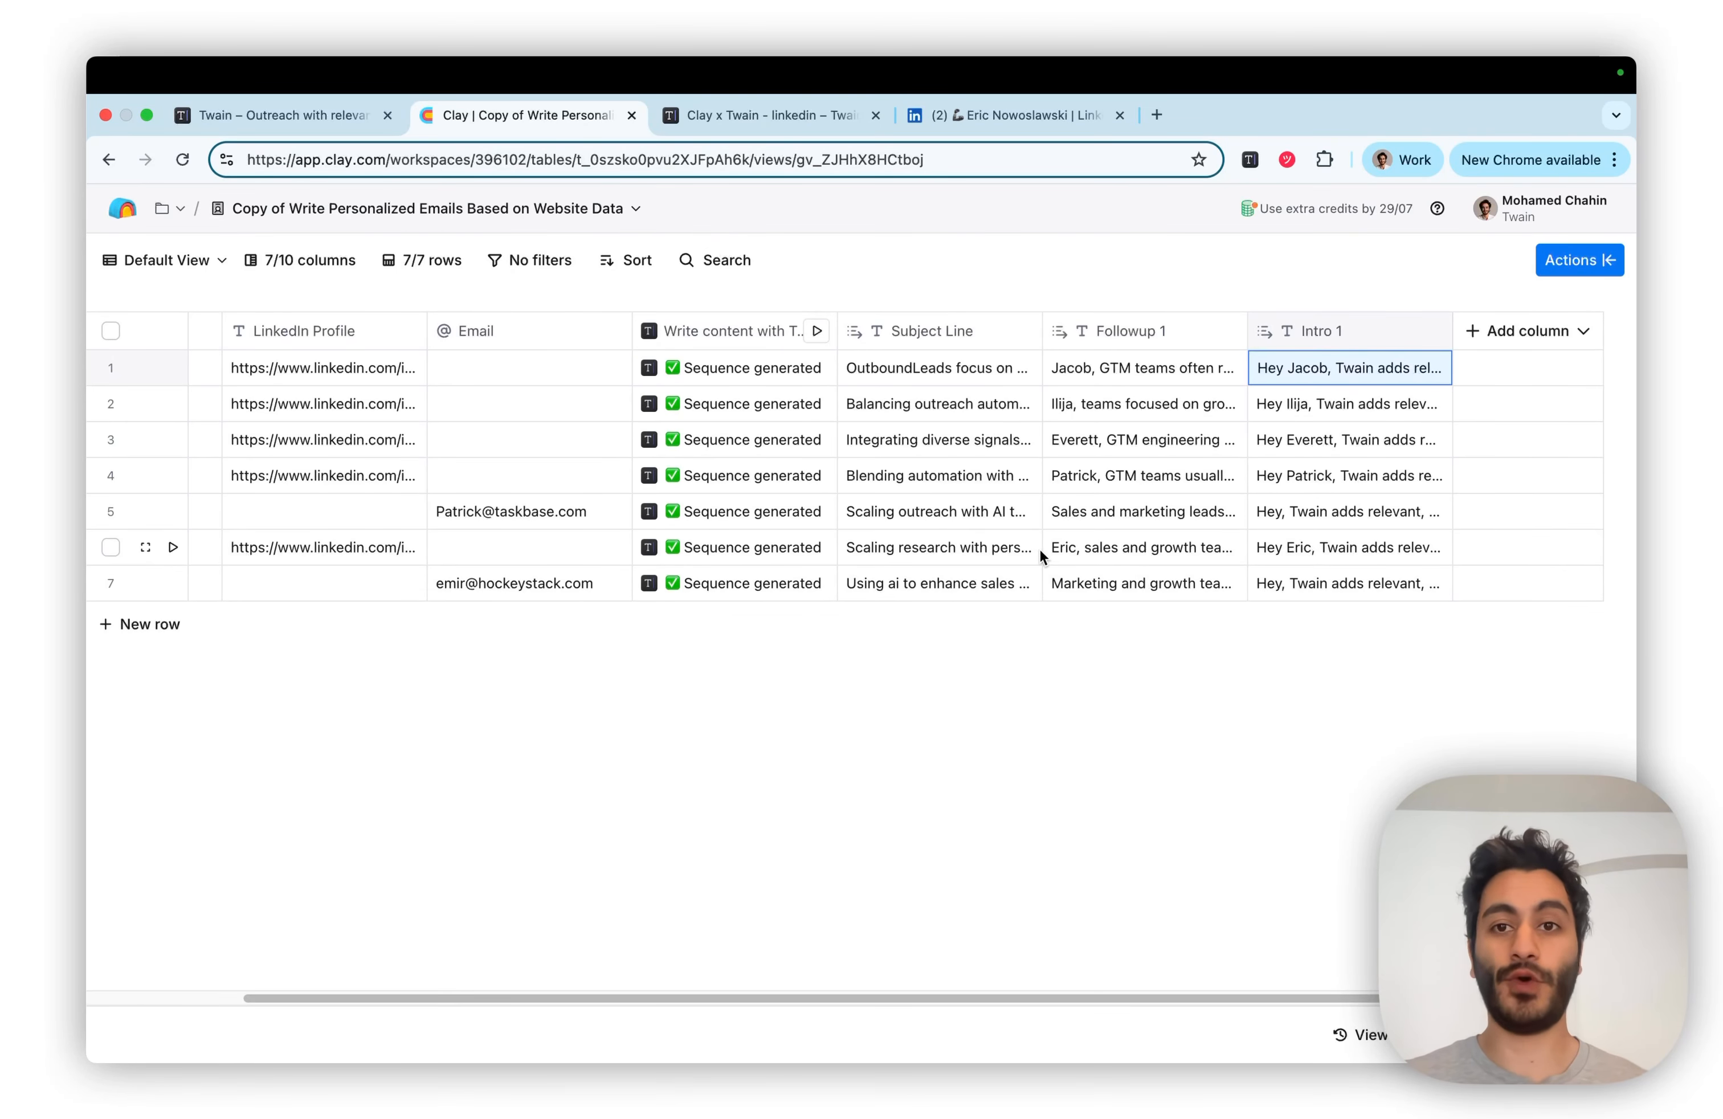
Switch to LinkedIn and examine the profile of the lead in row 6, including headline and About section
click(987, 132)
scroll(331, 539, down, 5)
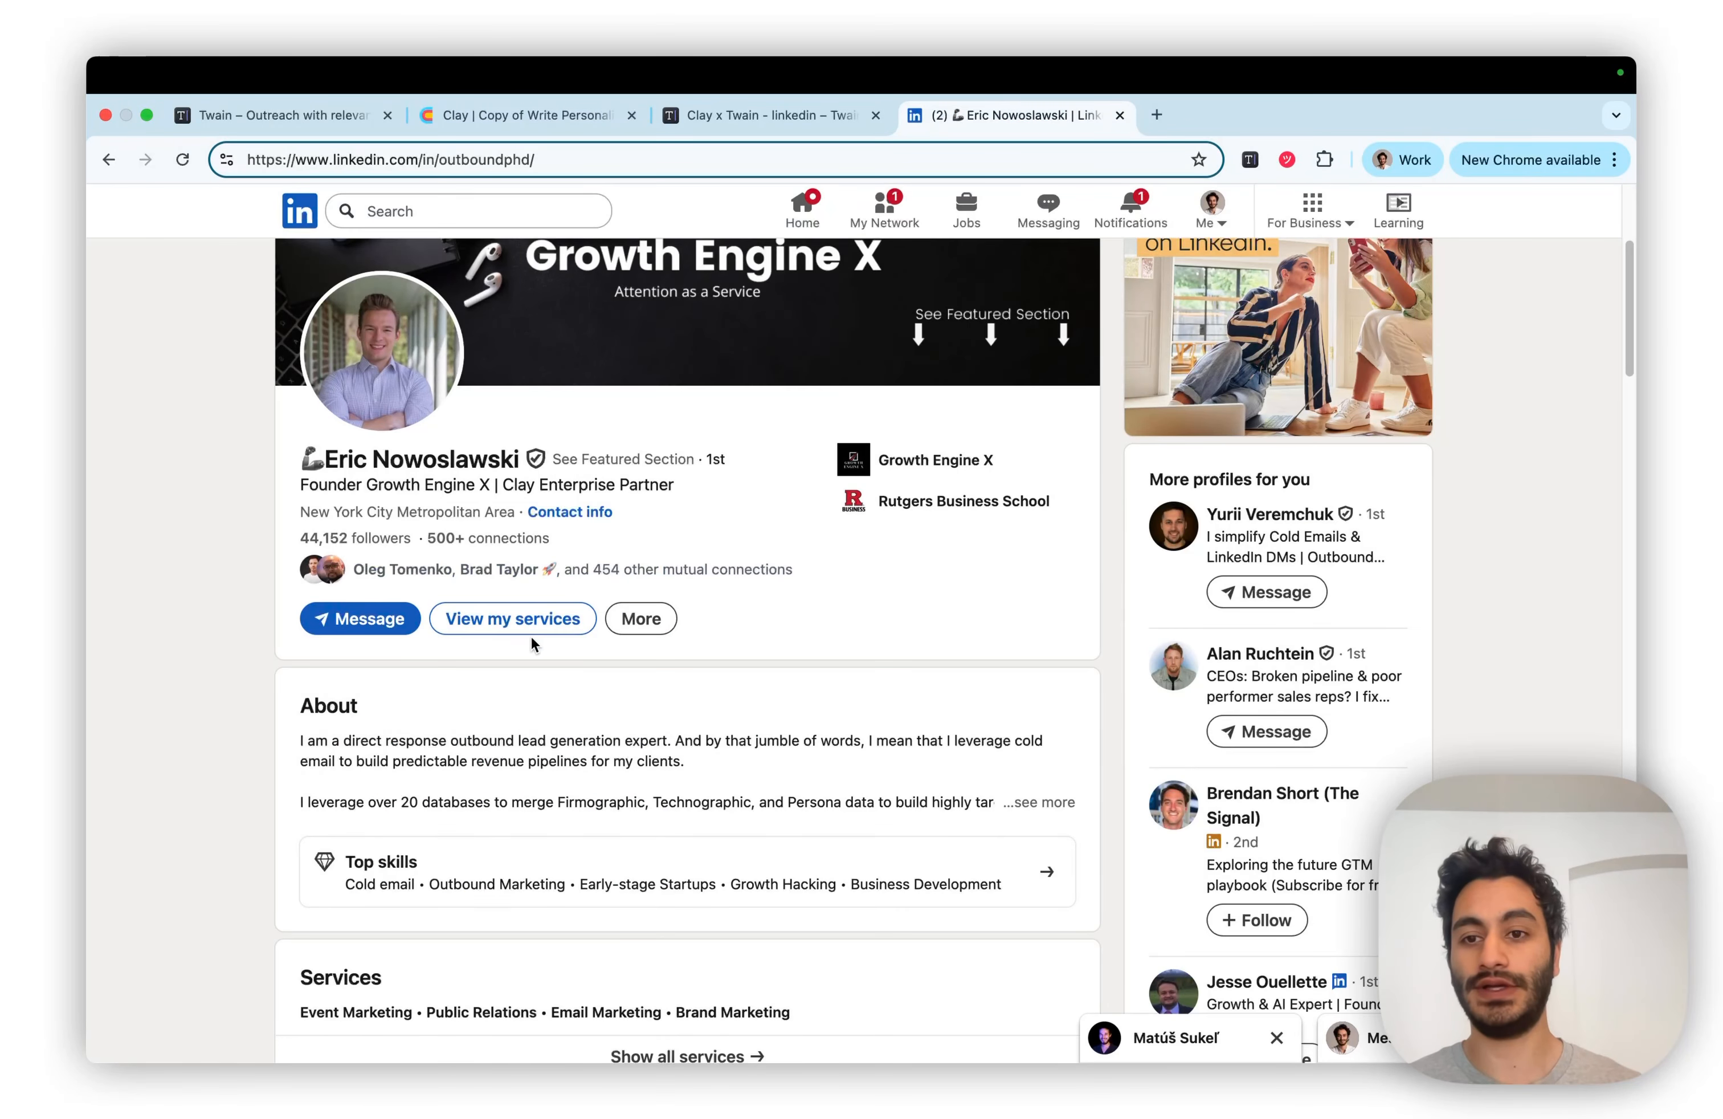
scroll(314, 476, up, 3)
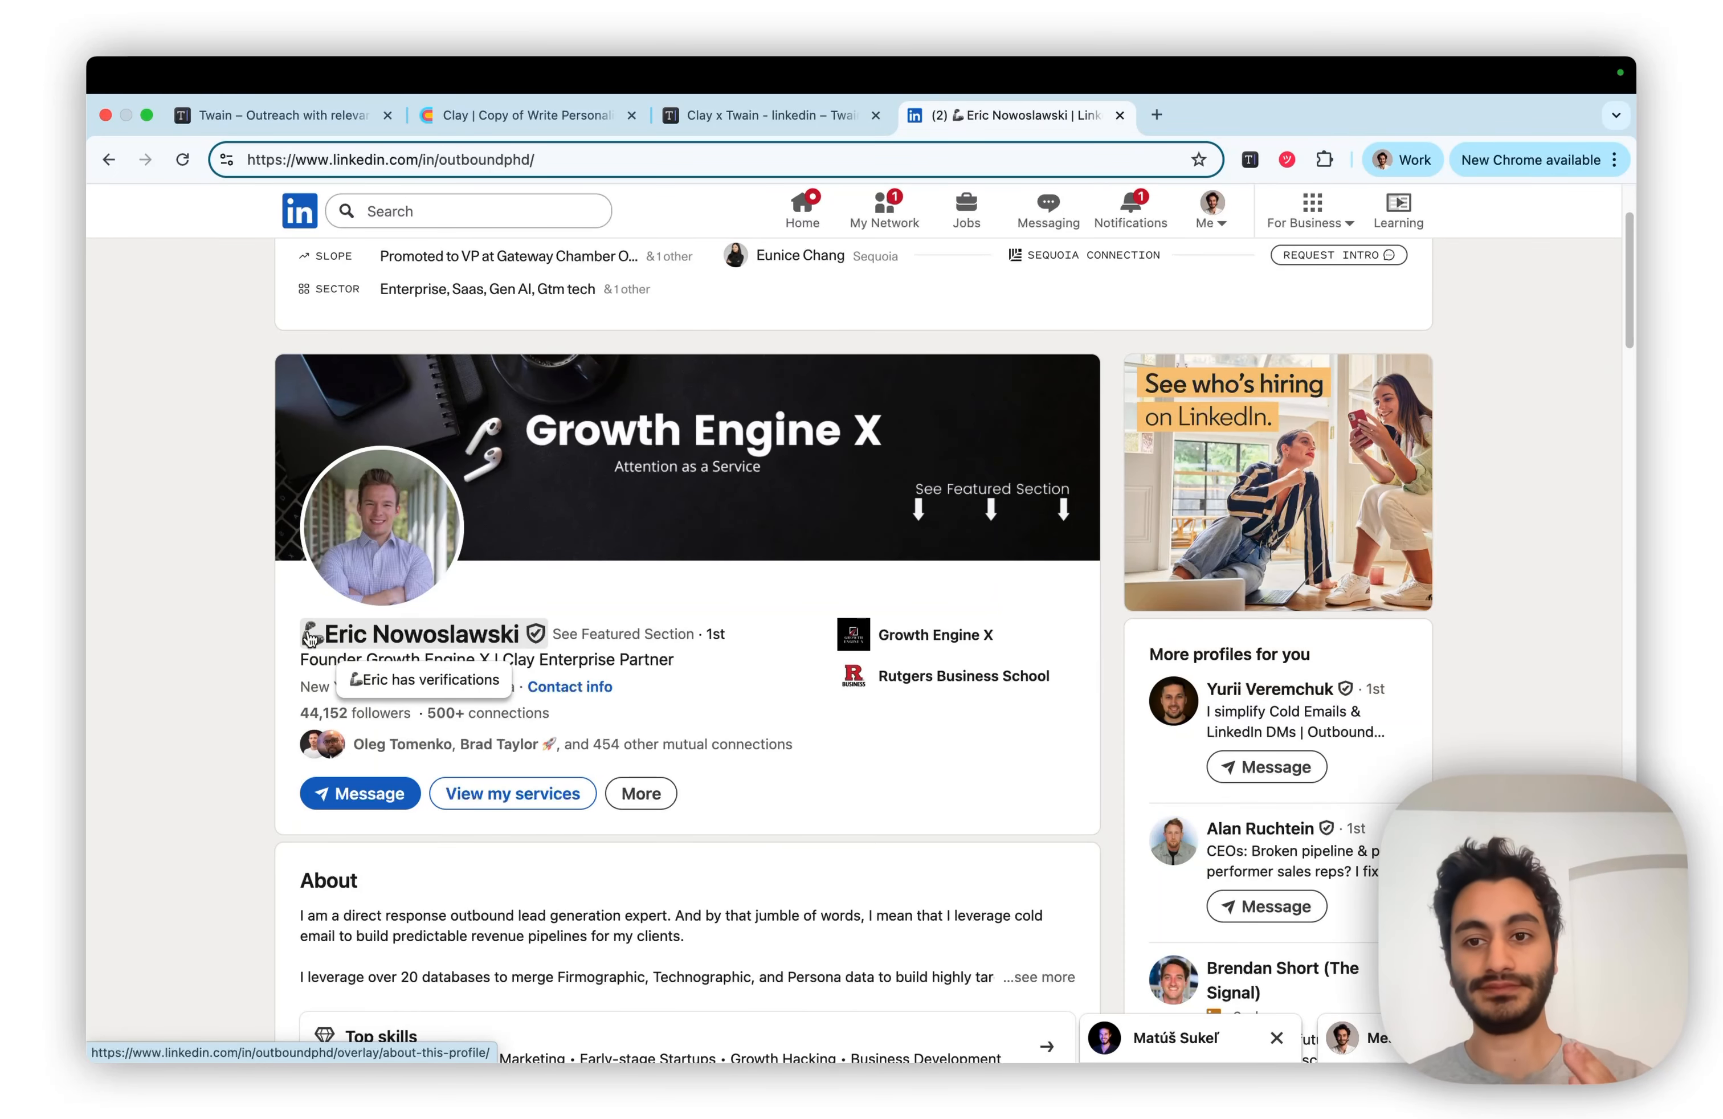
Switch back to the Clay table and read the full Intro 1 message in row 6
click(556, 113)
double_click(1352, 549)
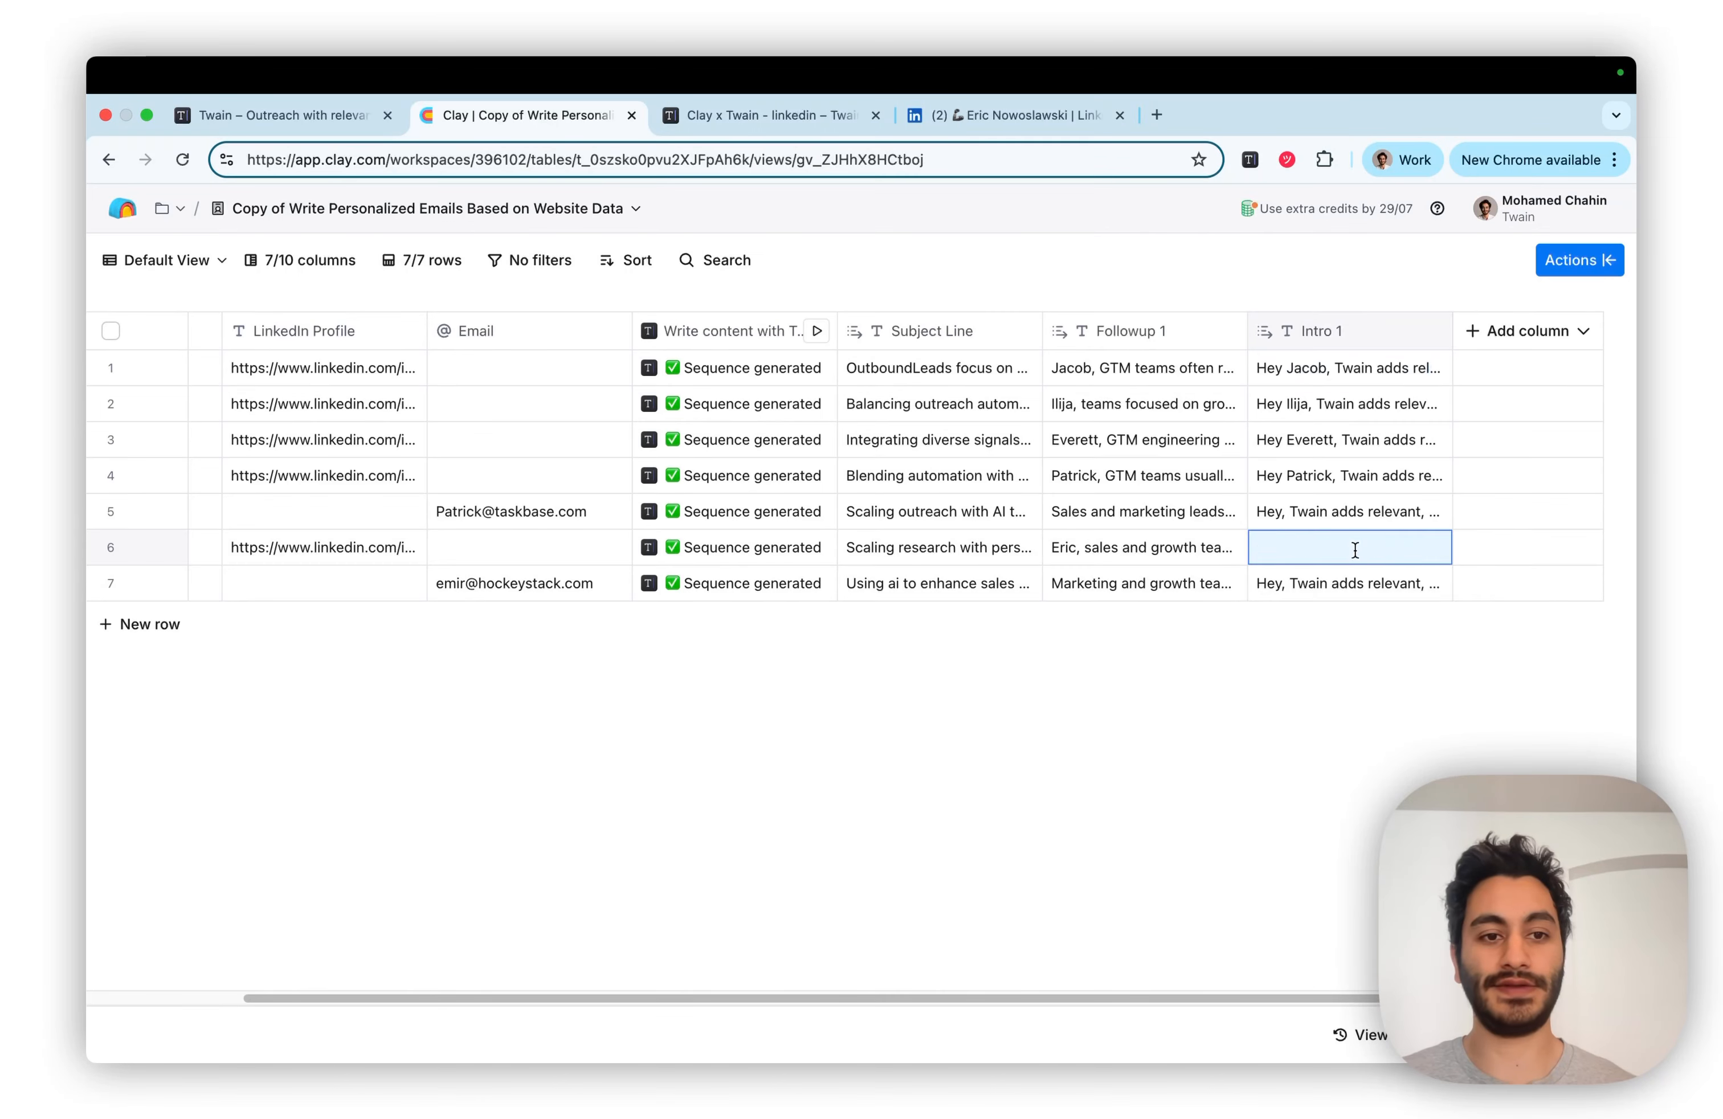
click(1517, 638)
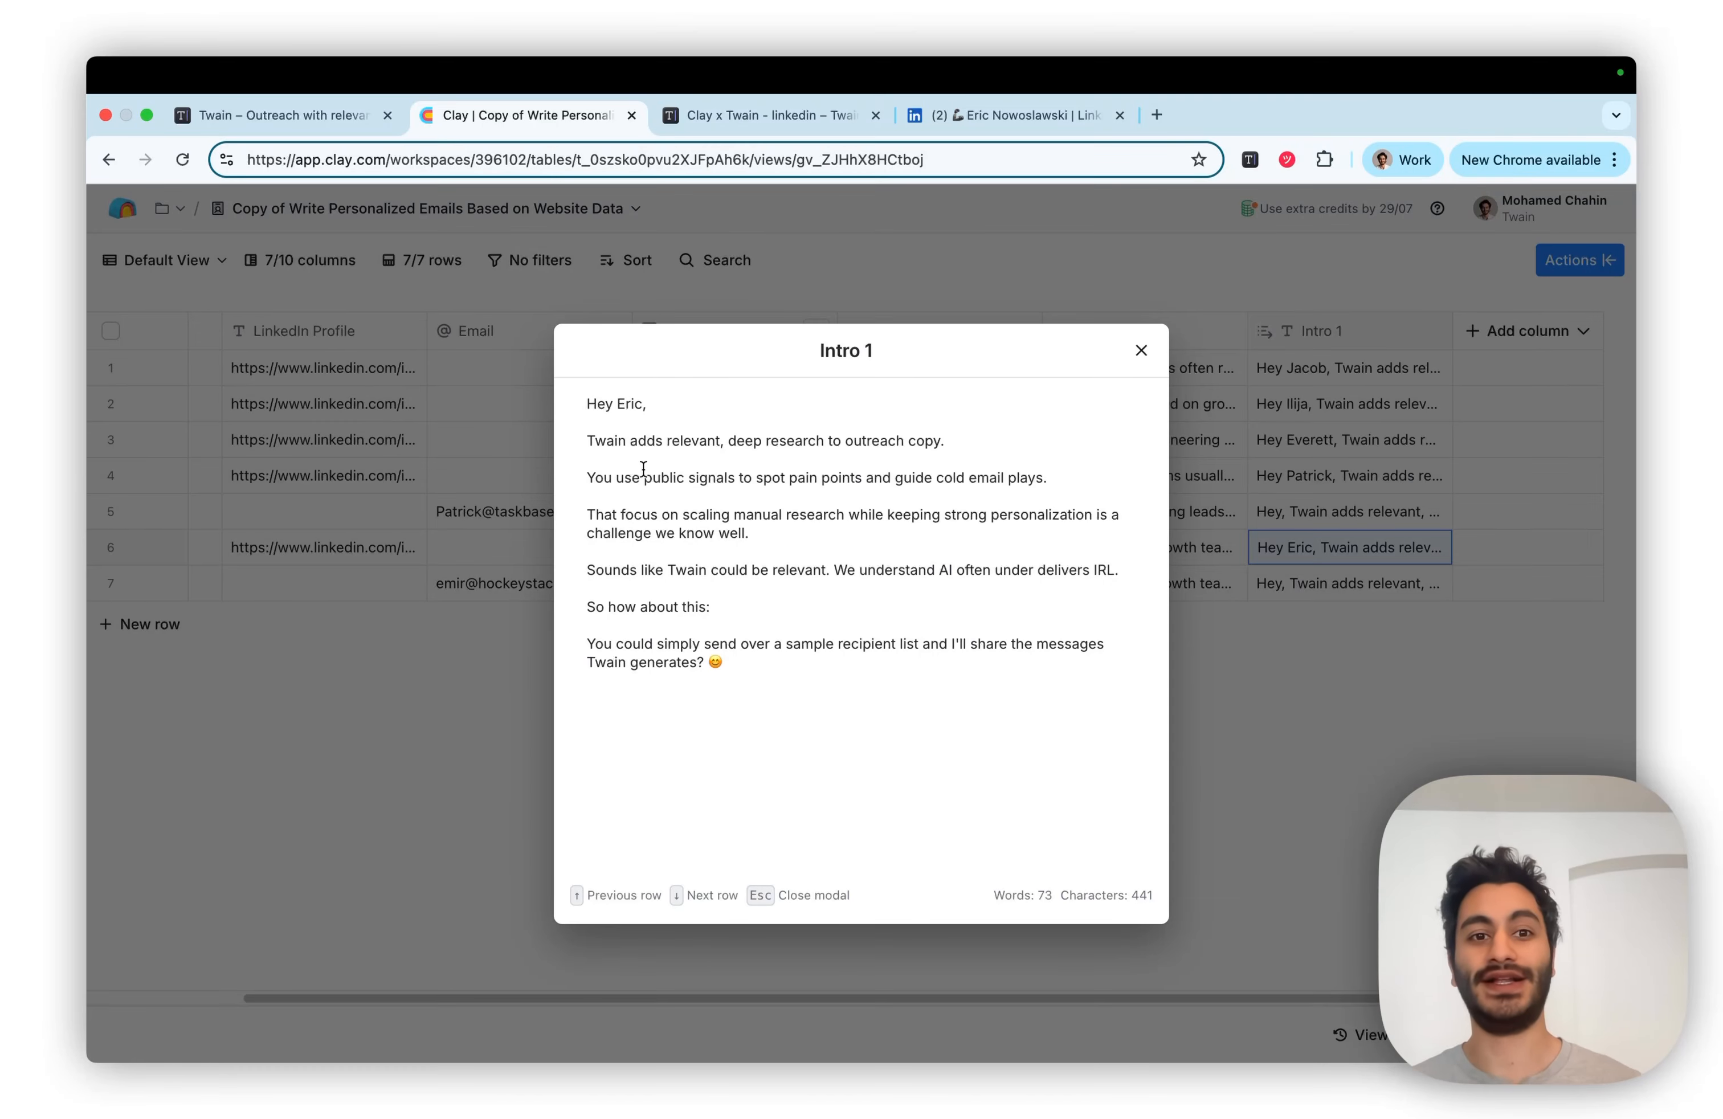
click(1141, 350)
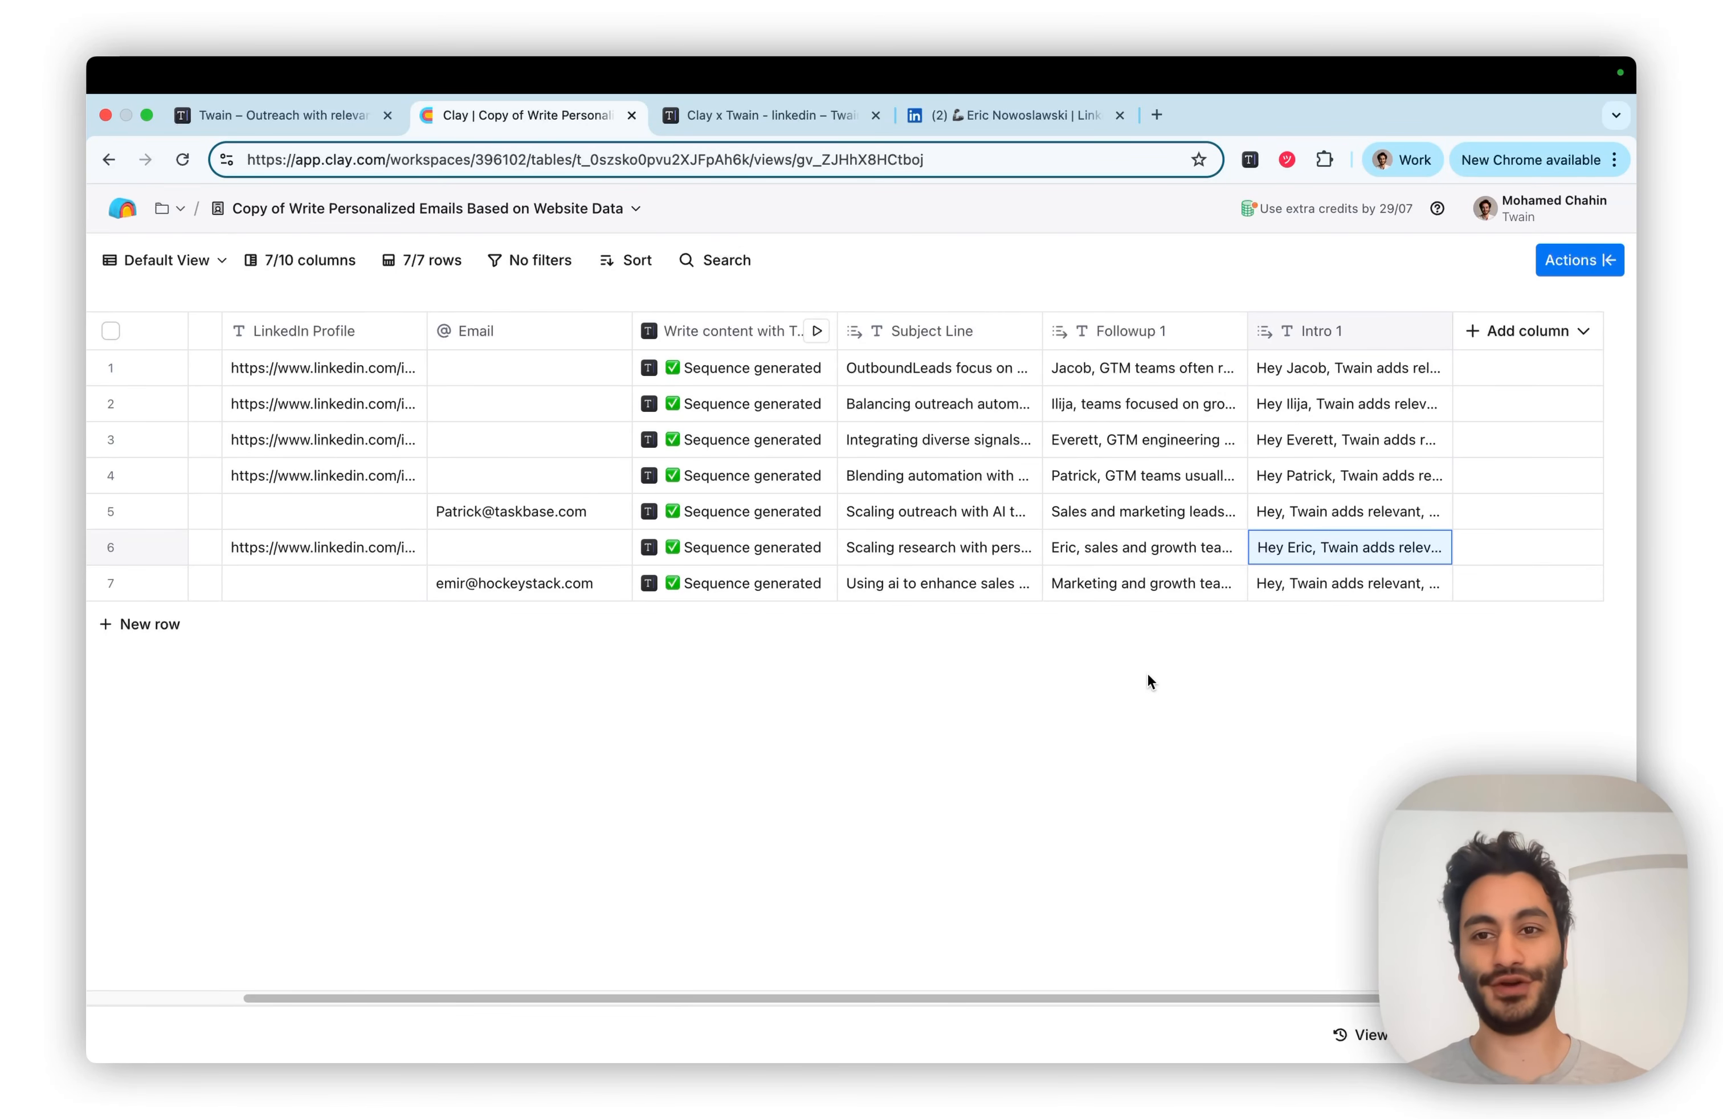
scroll(1150, 661, left, 5)
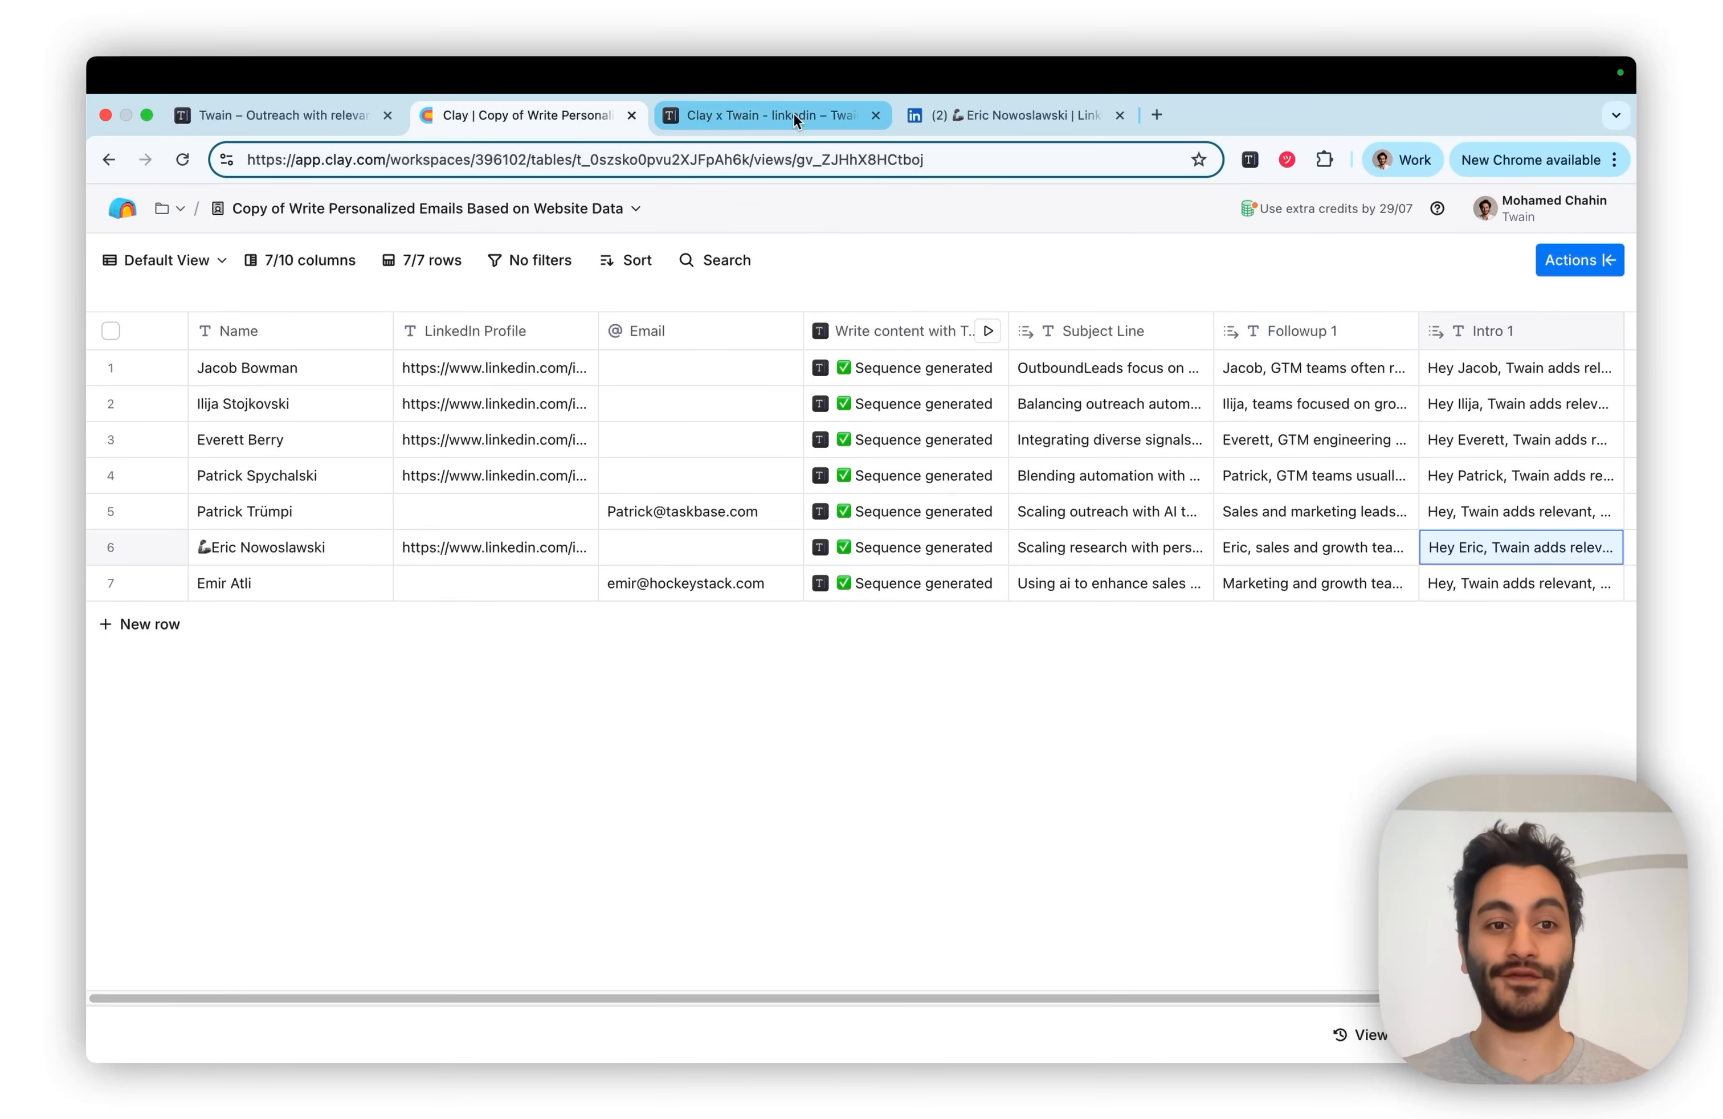
Switch to the Twain campaign and examine the settings for an additional sequence step with LinkedIn as its channel, without adding it
click(766, 113)
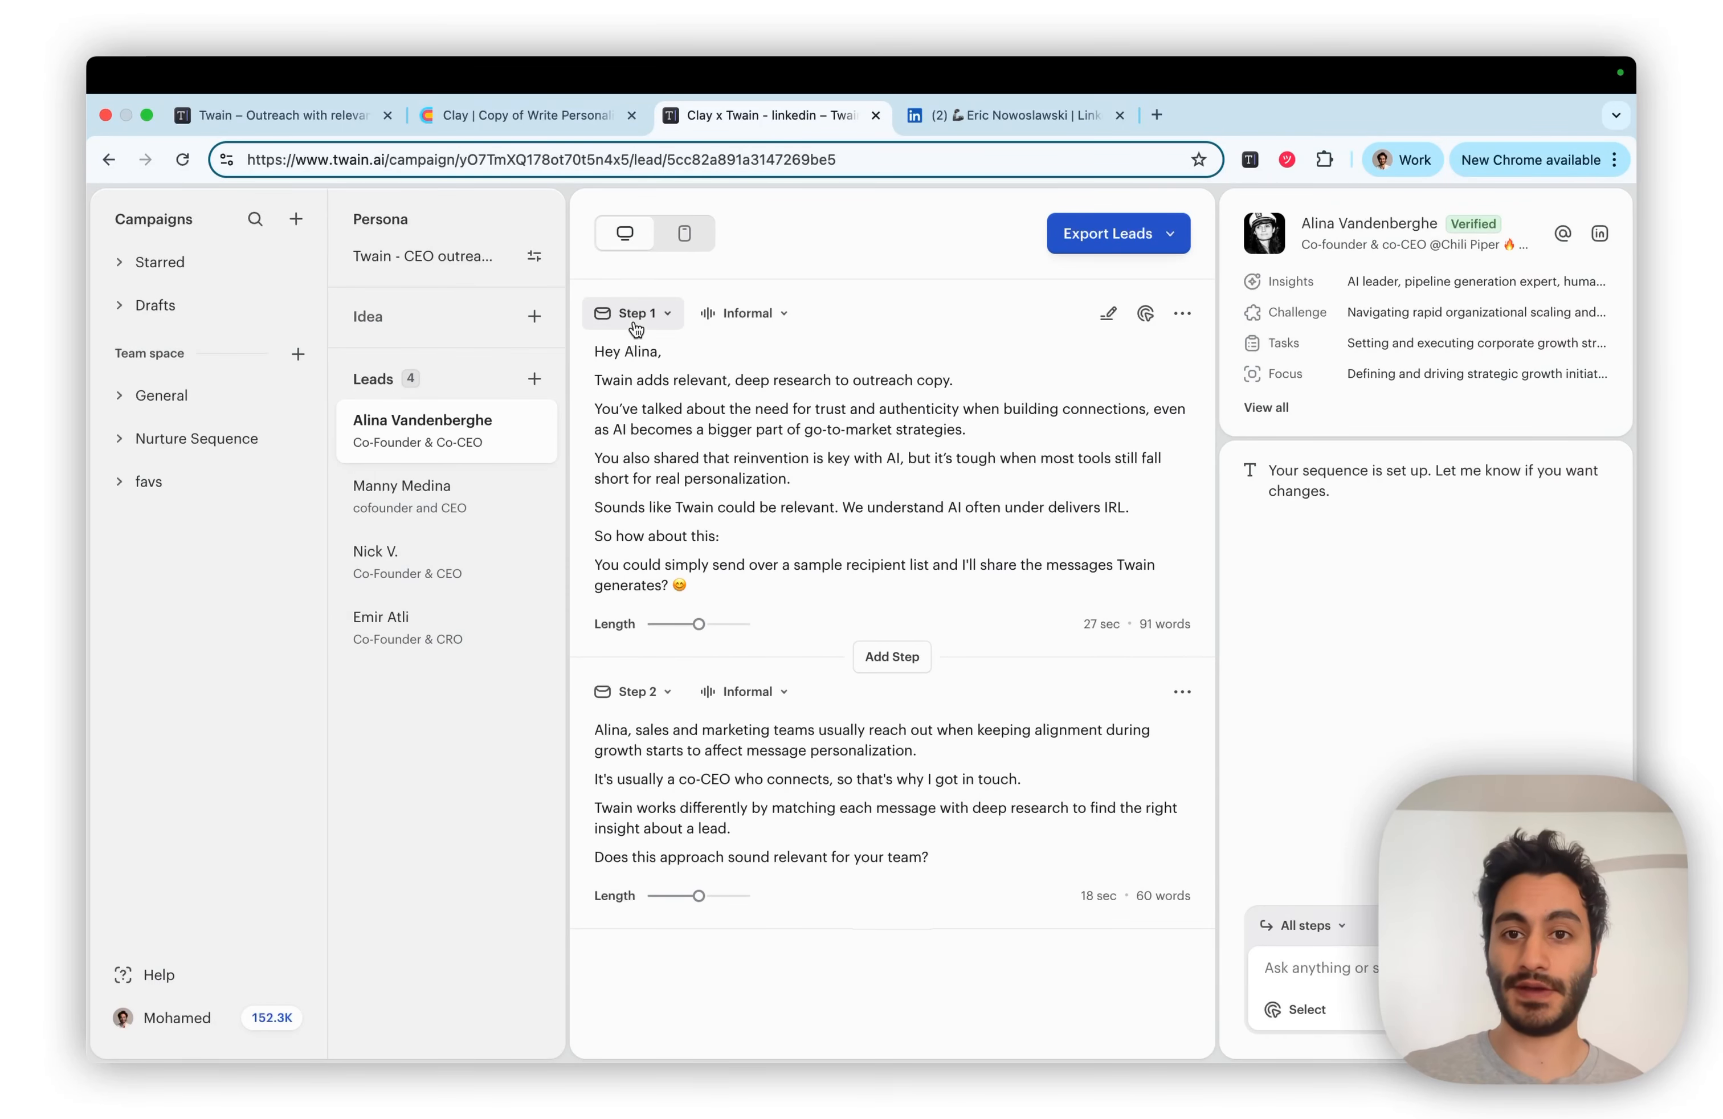
click(895, 929)
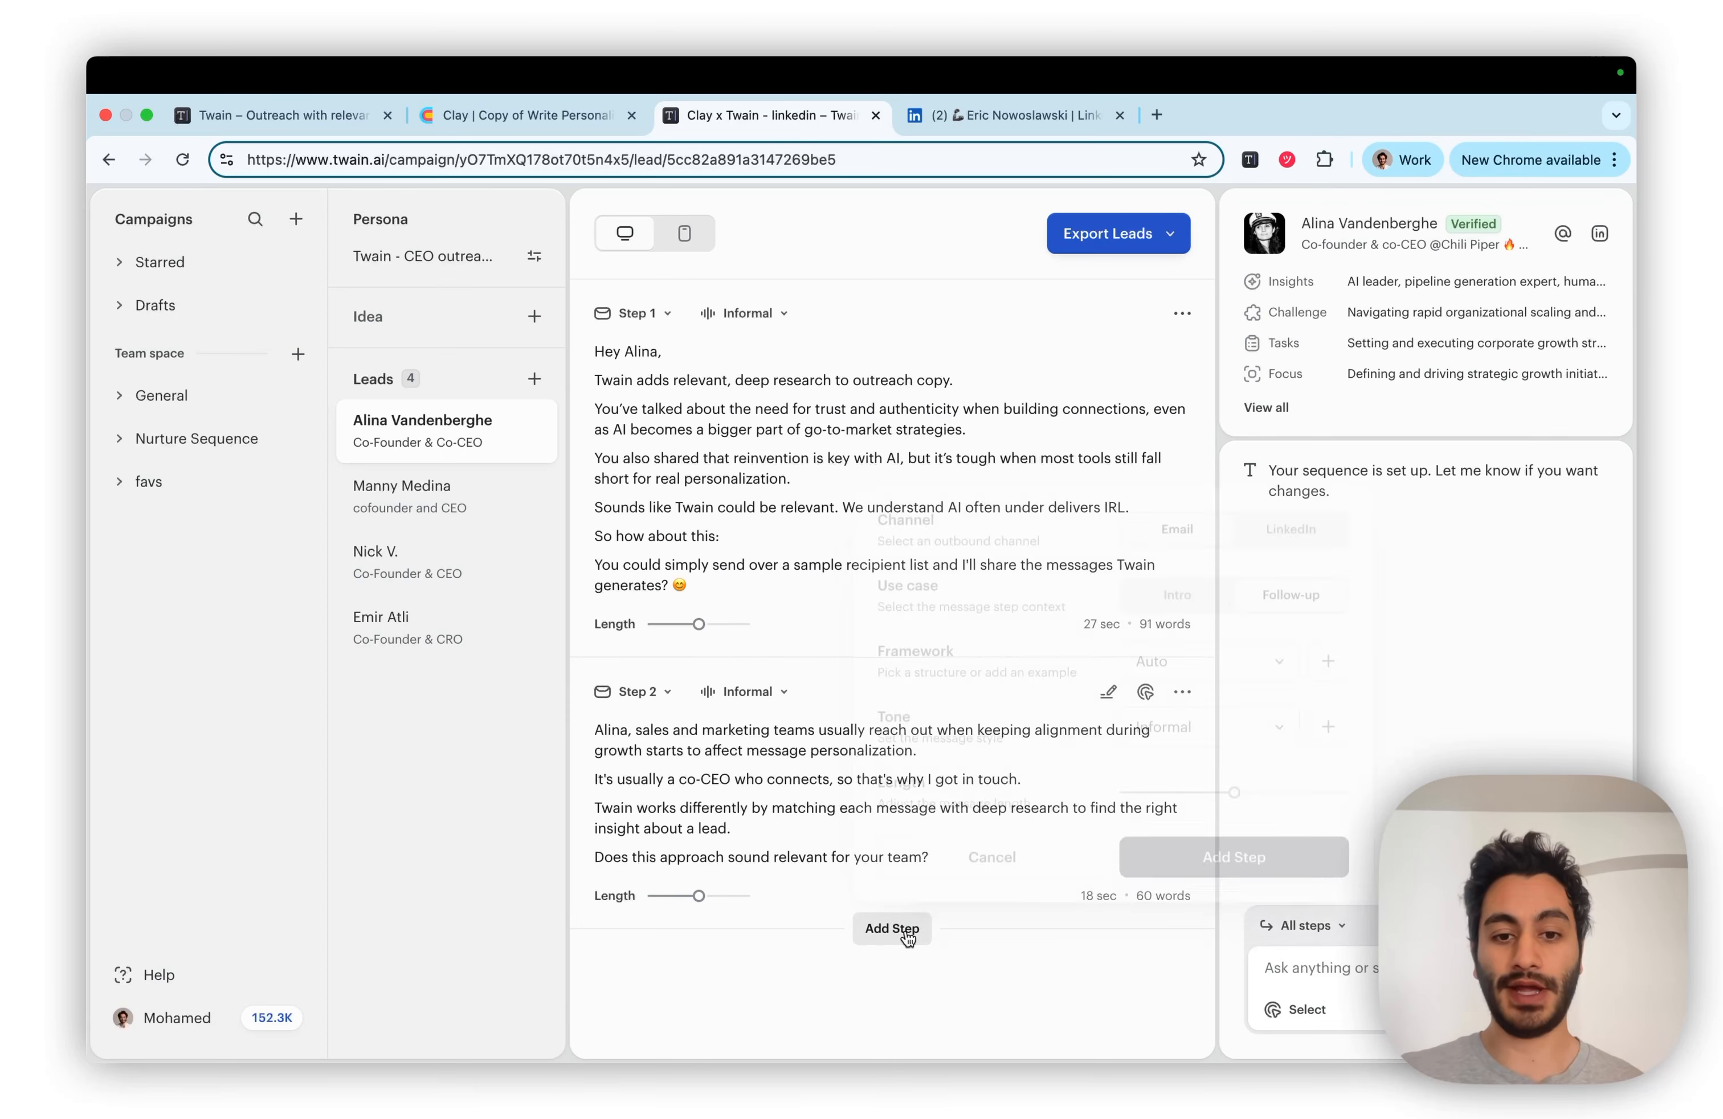
click(1271, 540)
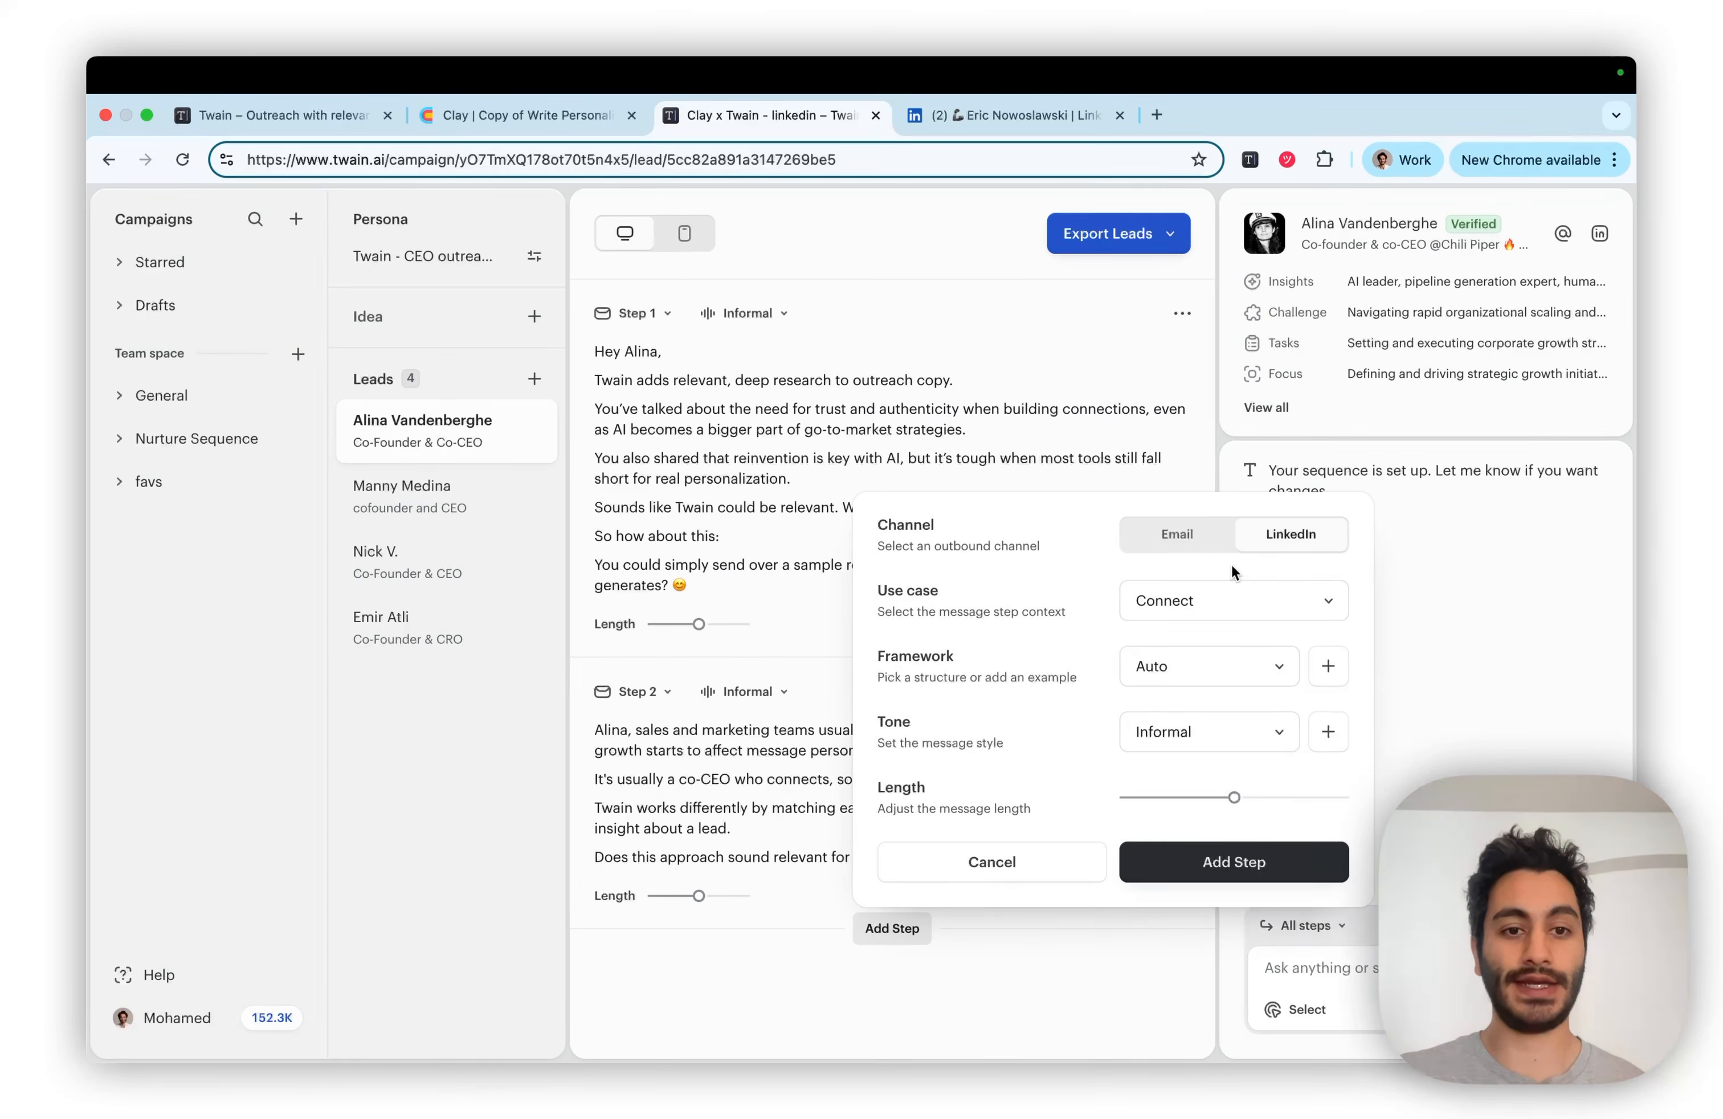
click(1221, 603)
click(1223, 603)
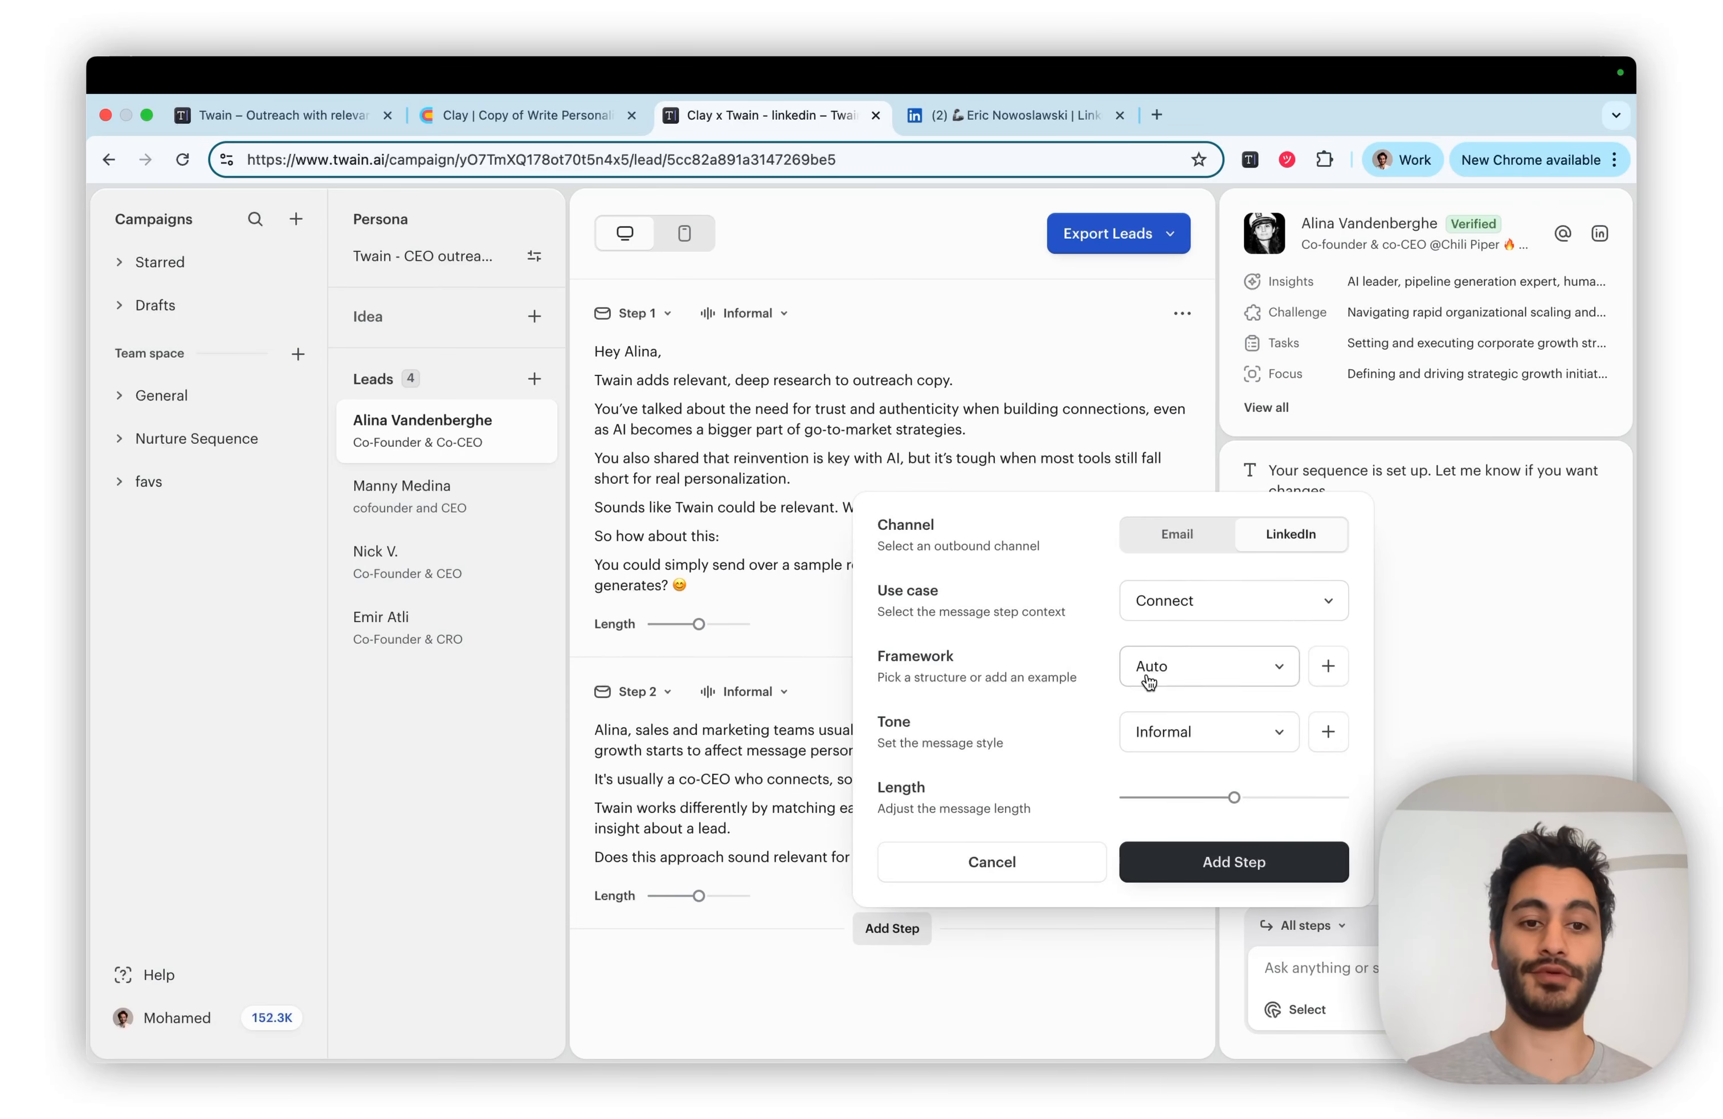
click(1183, 610)
click(464, 796)
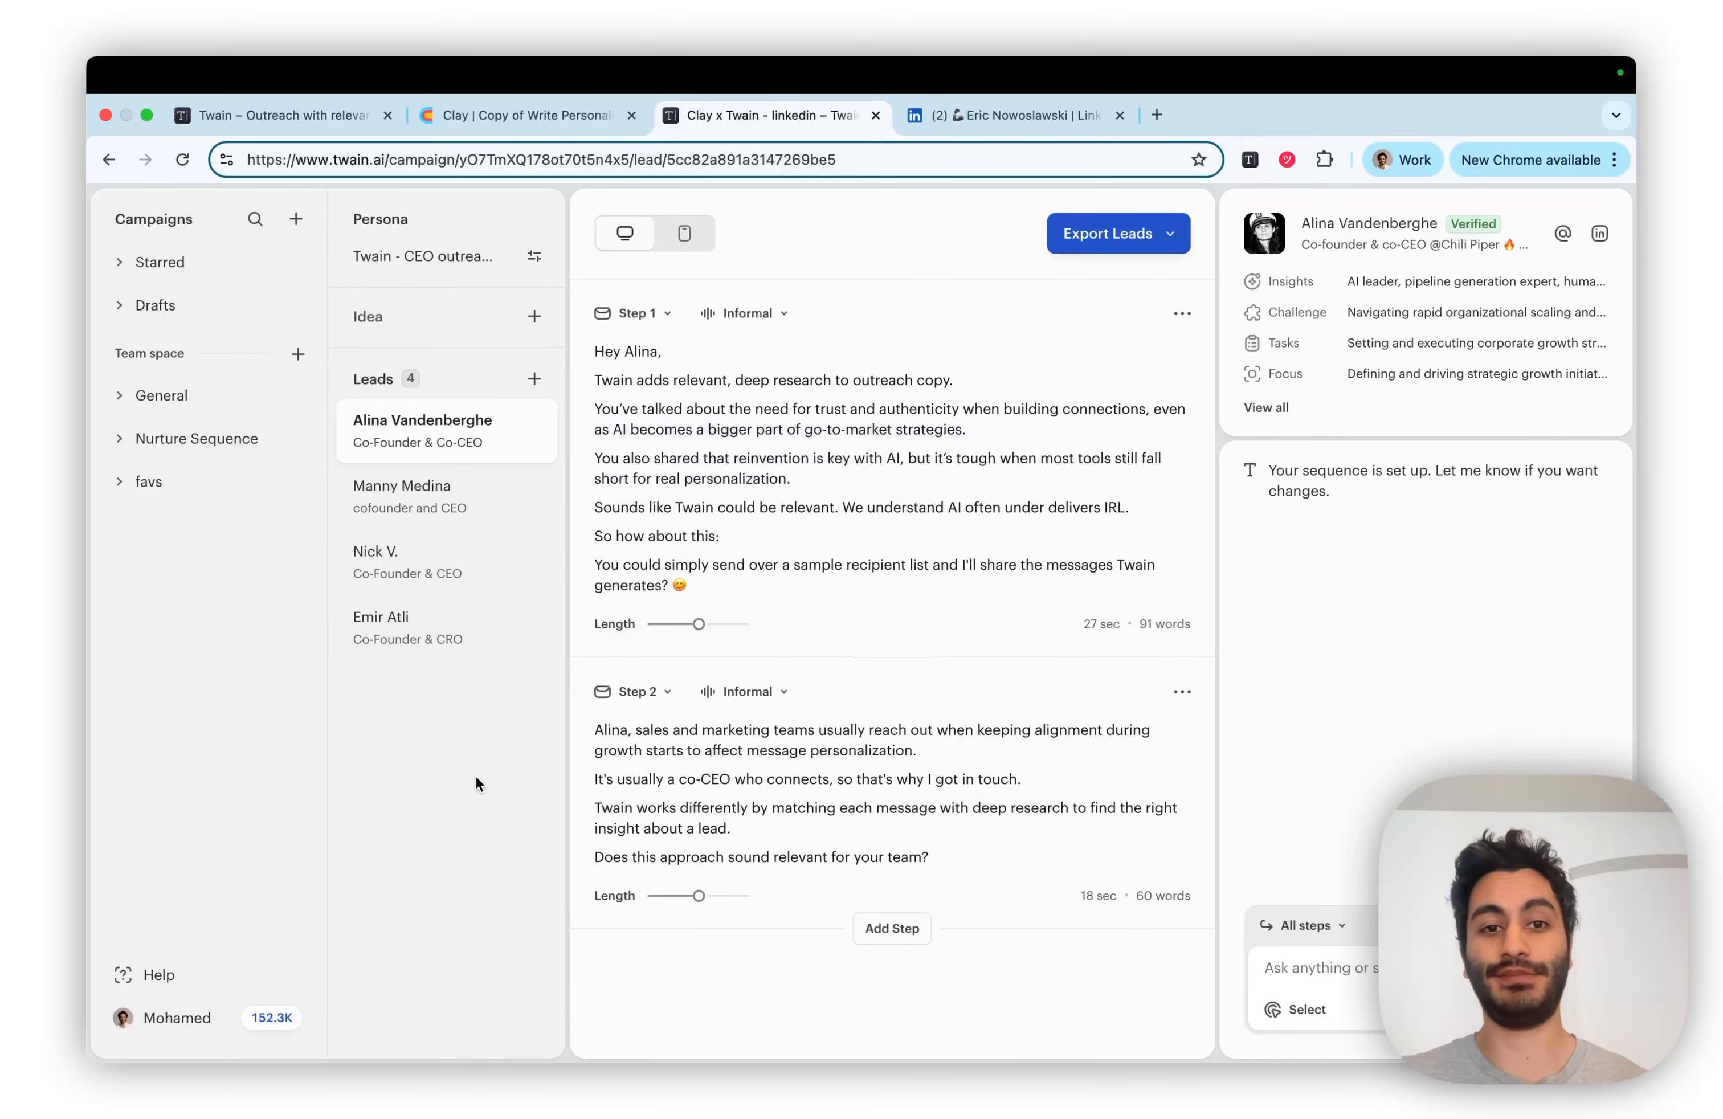
Open the campaign's Idea field for the outreach reason and close it without entering anything
mouse_move(1411, 279)
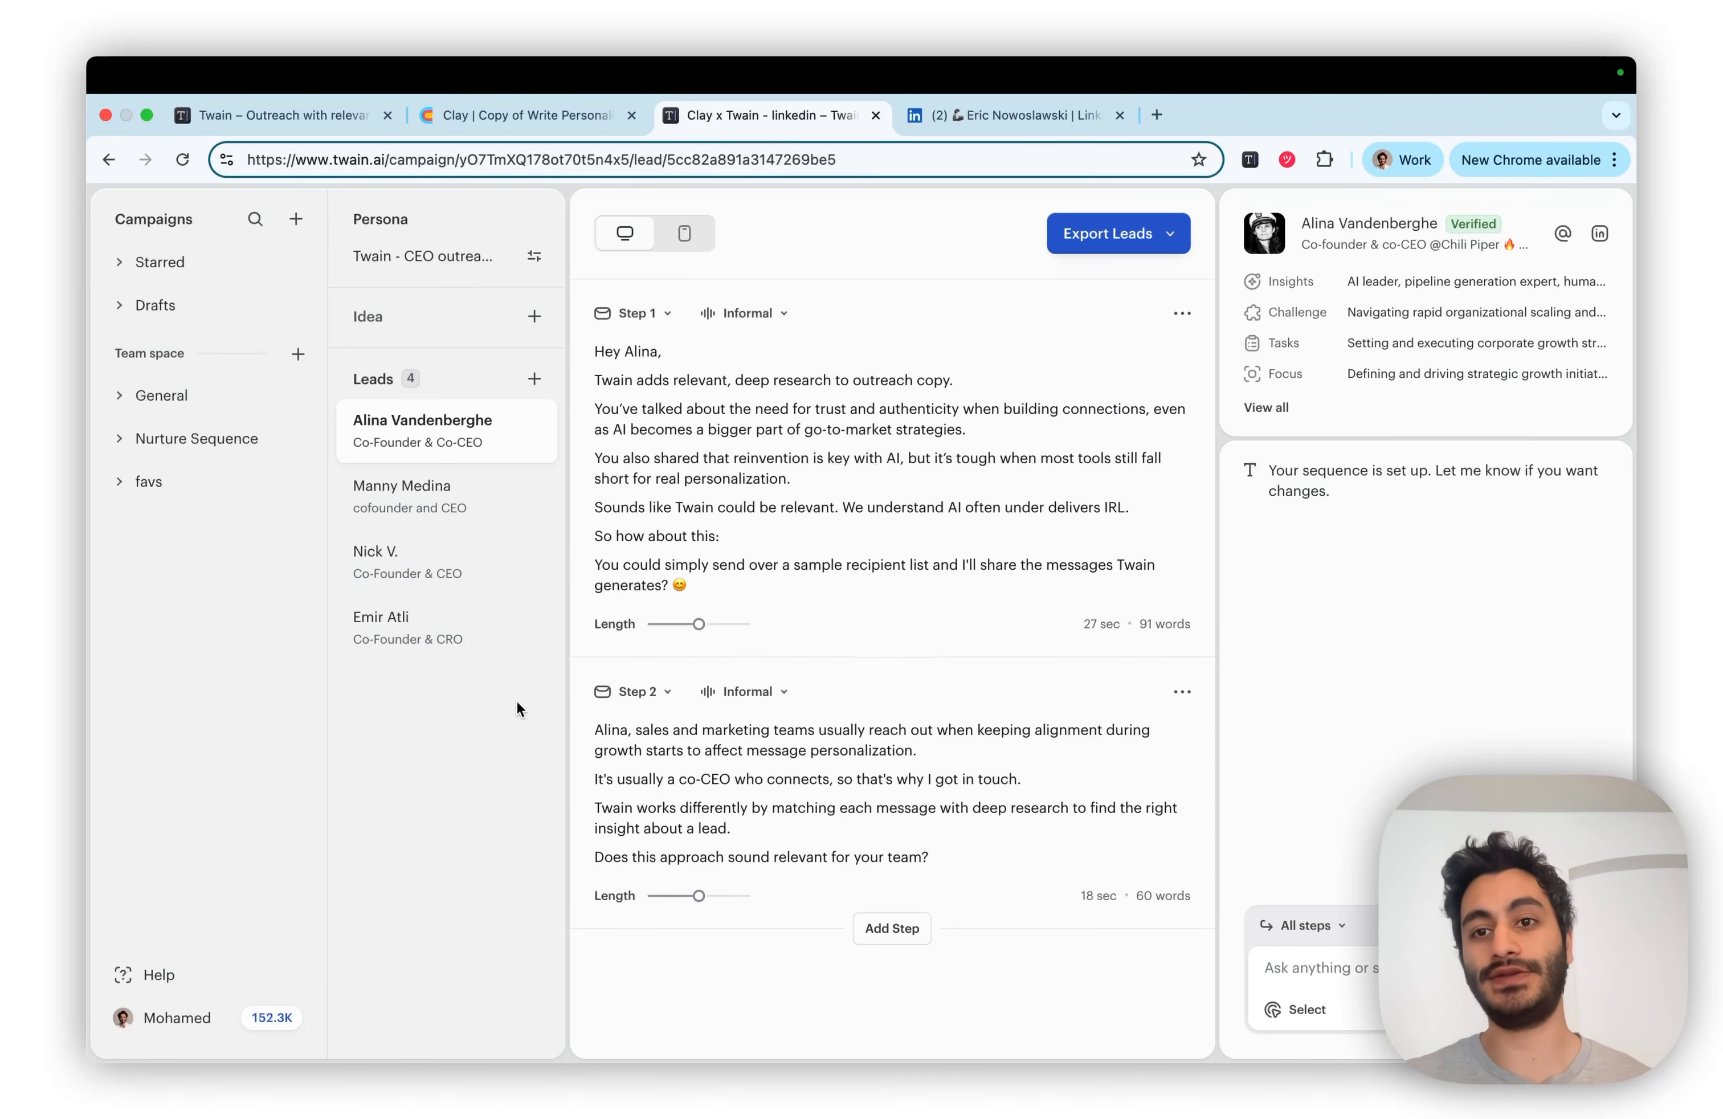
click(440, 333)
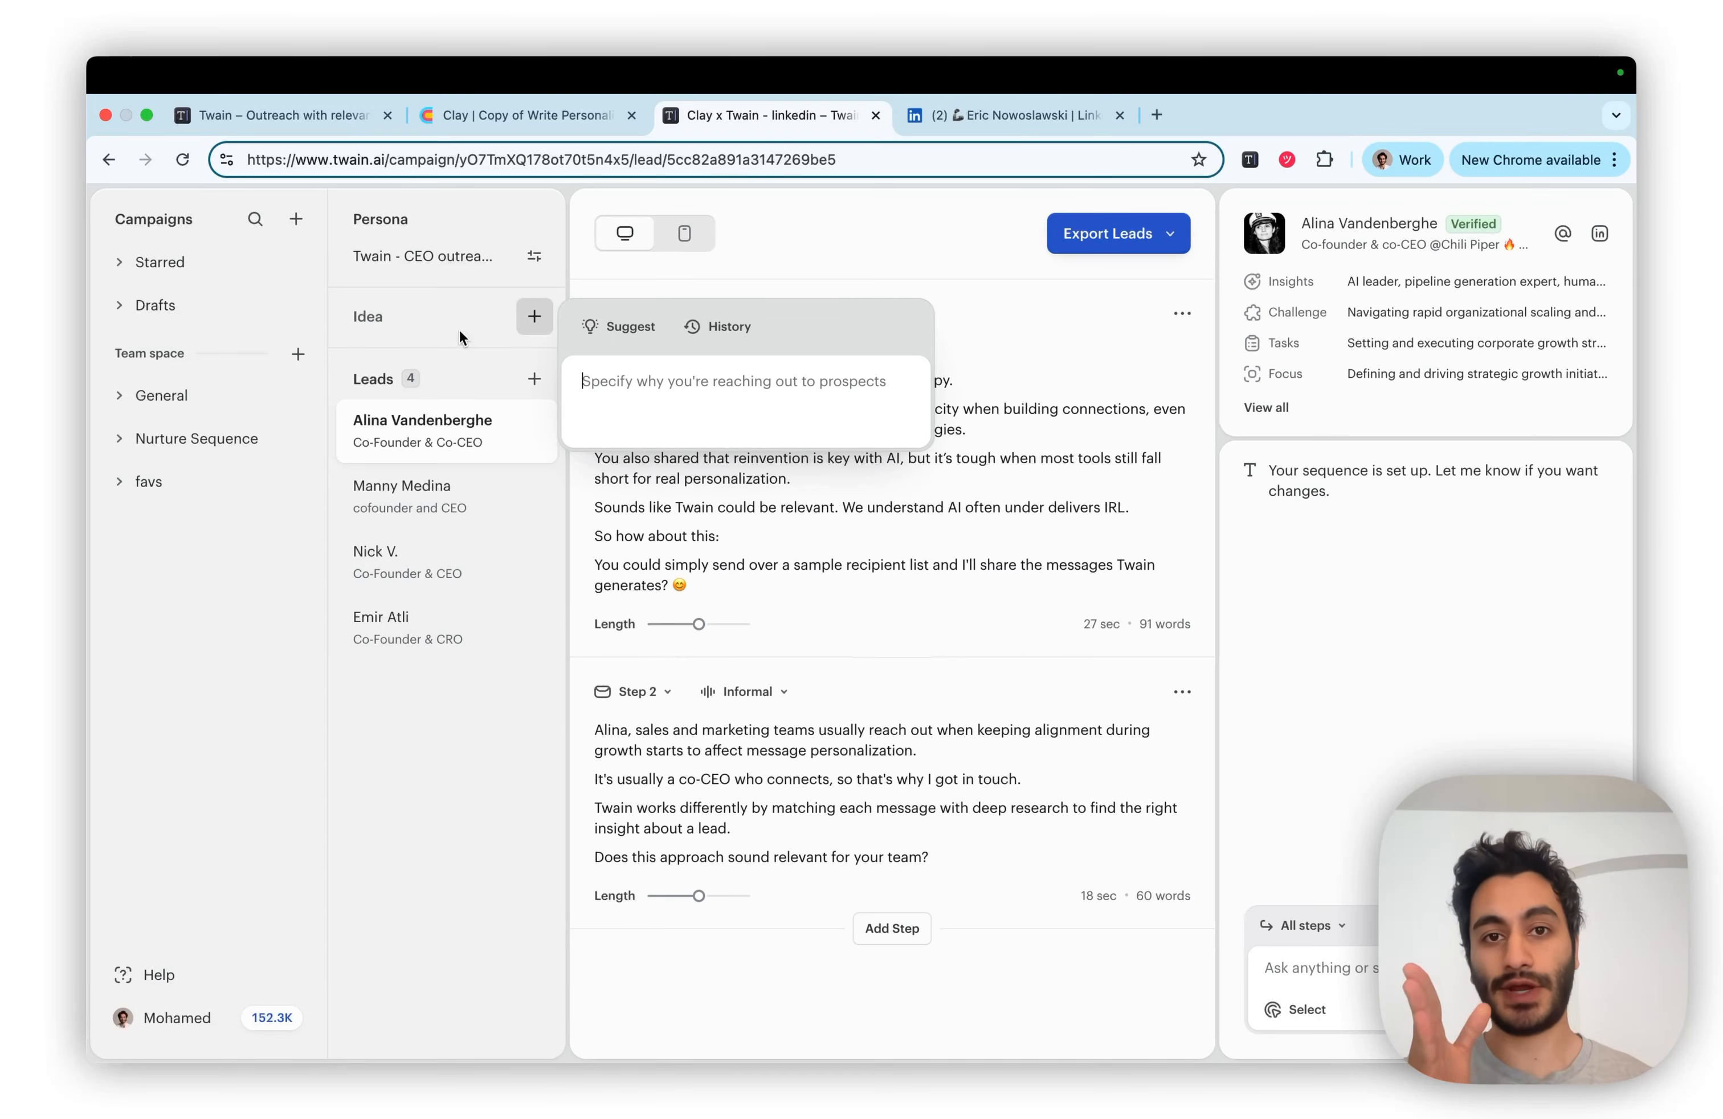
click(632, 374)
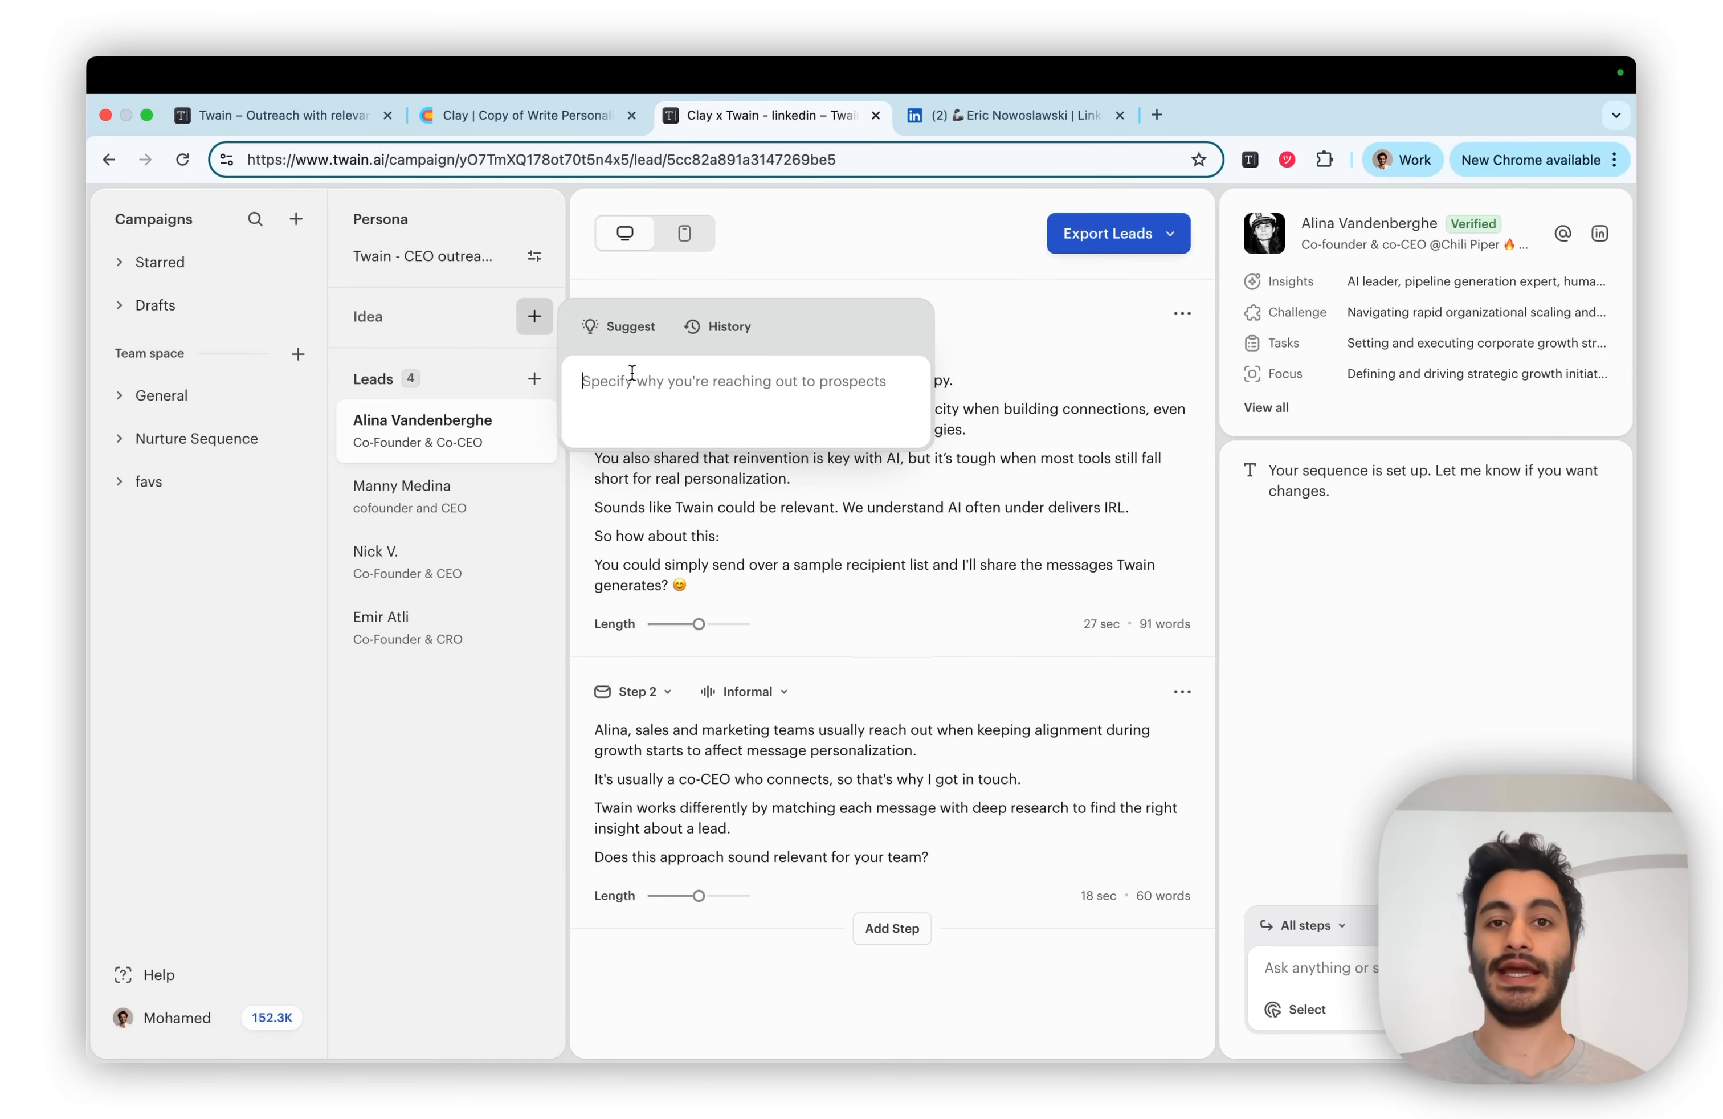
click(449, 737)
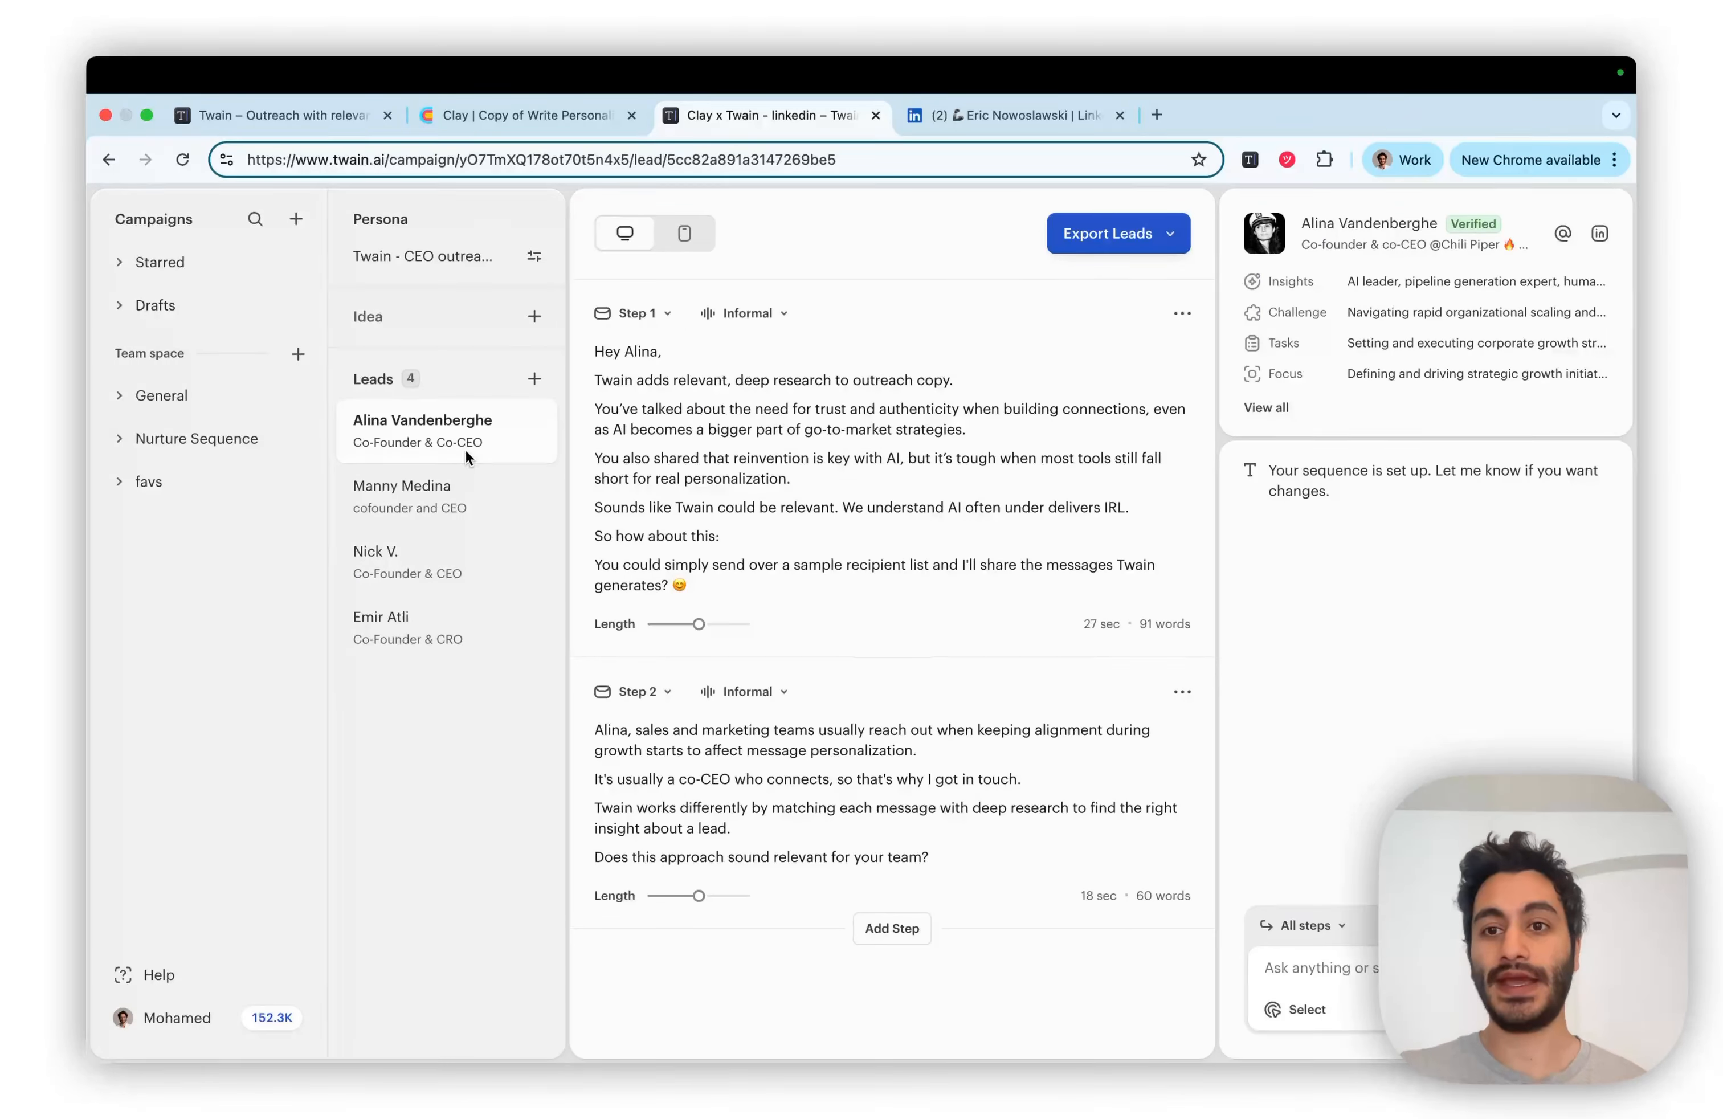
Examine the automatic import form for a new persona, adding two extra resource URL fields, and close it without importing
click(494, 258)
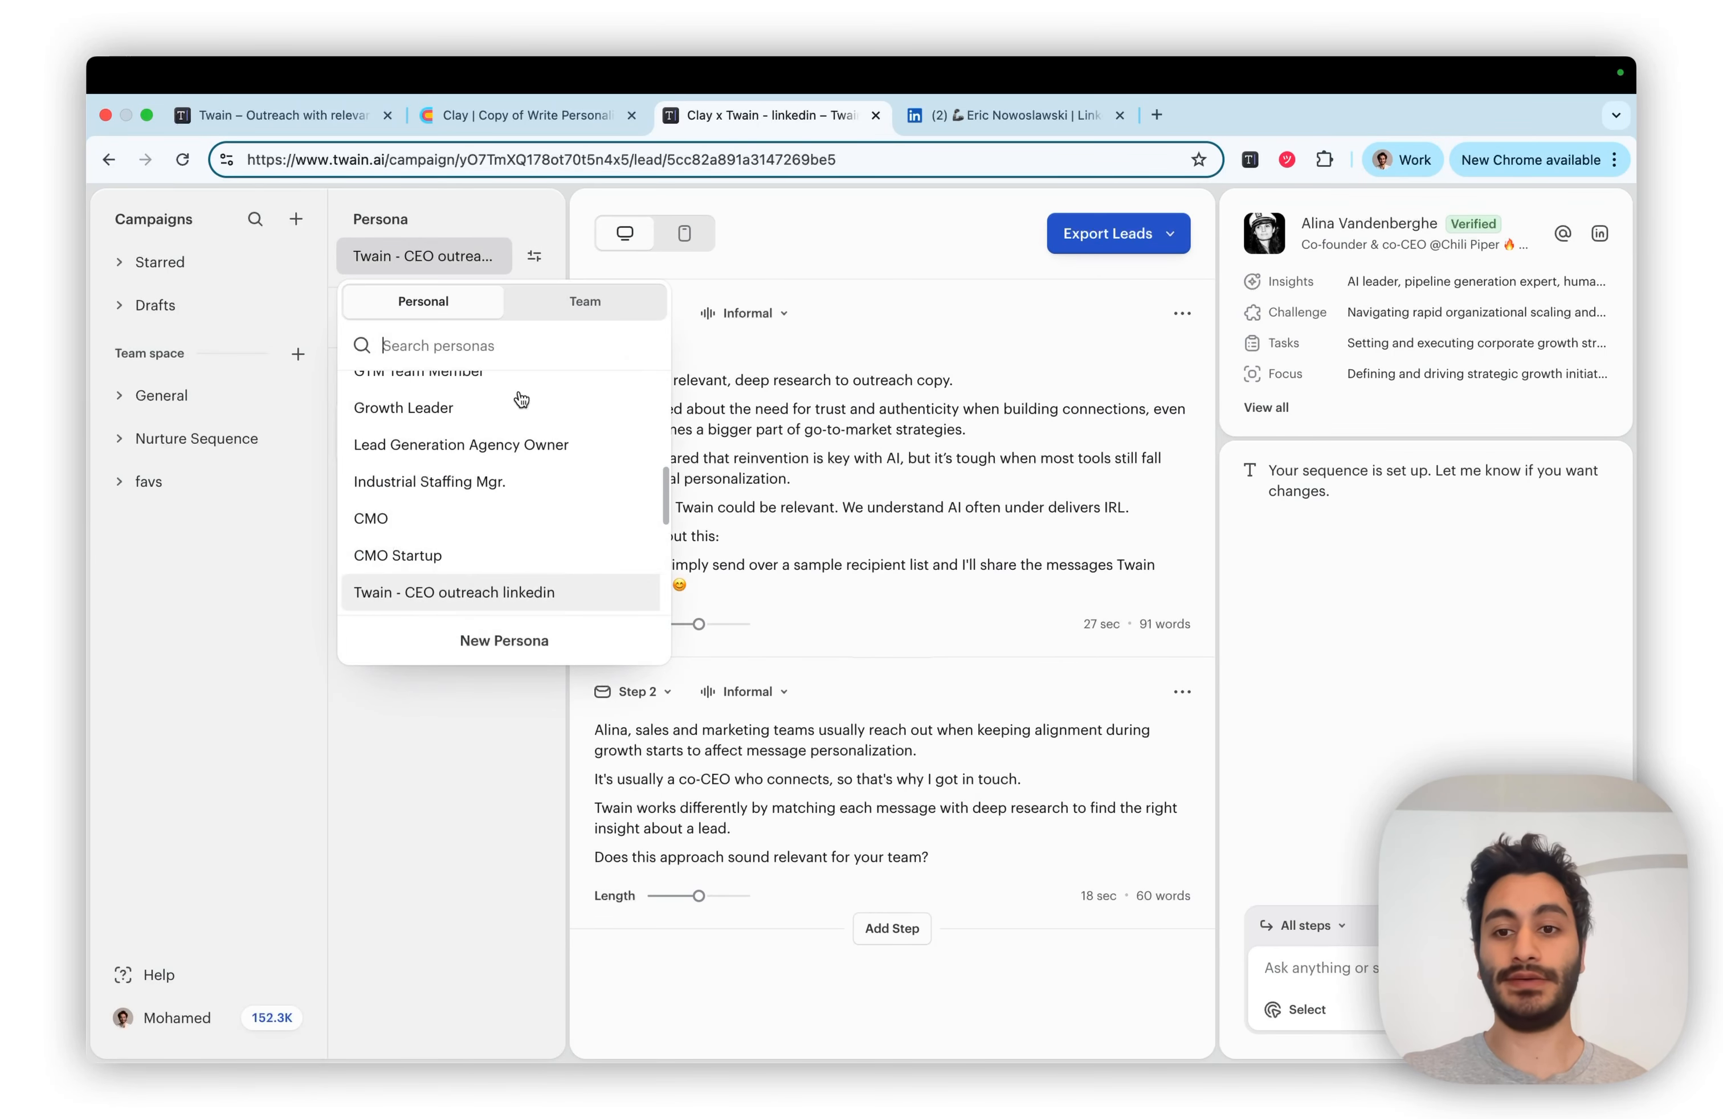
click(491, 649)
click(806, 428)
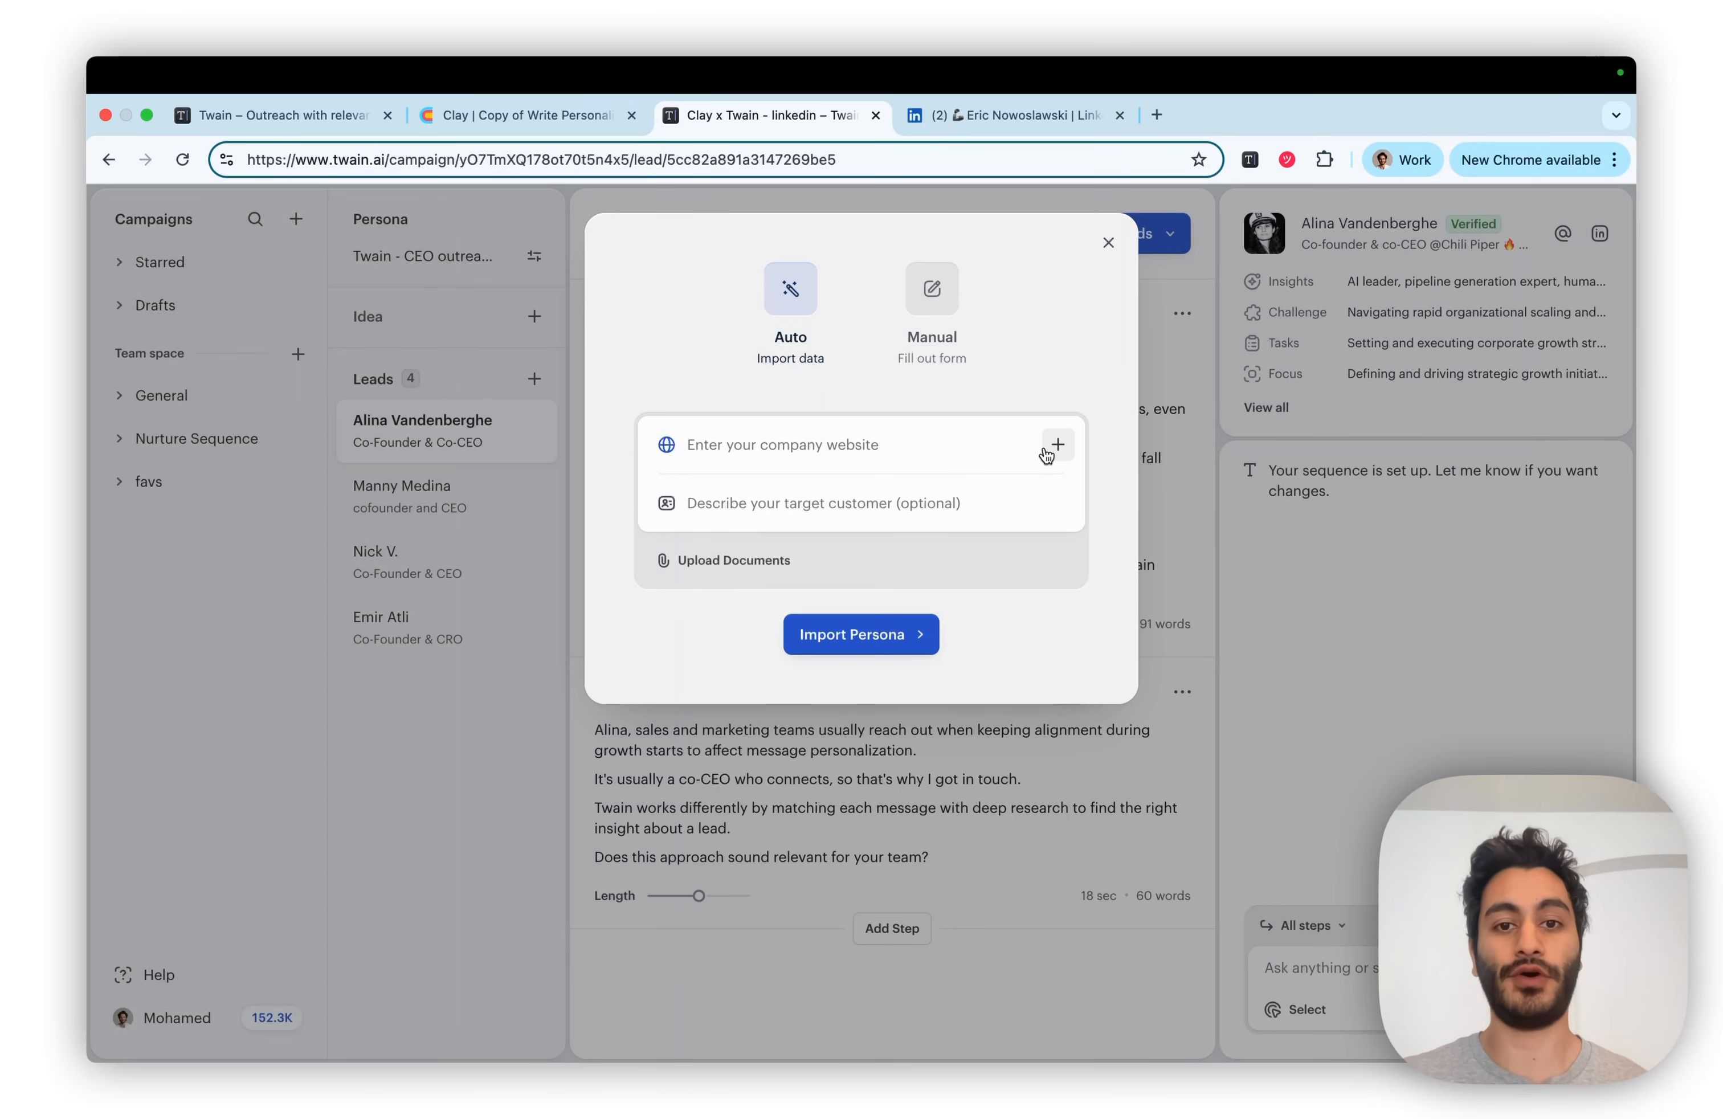
click(1046, 454)
click(1051, 448)
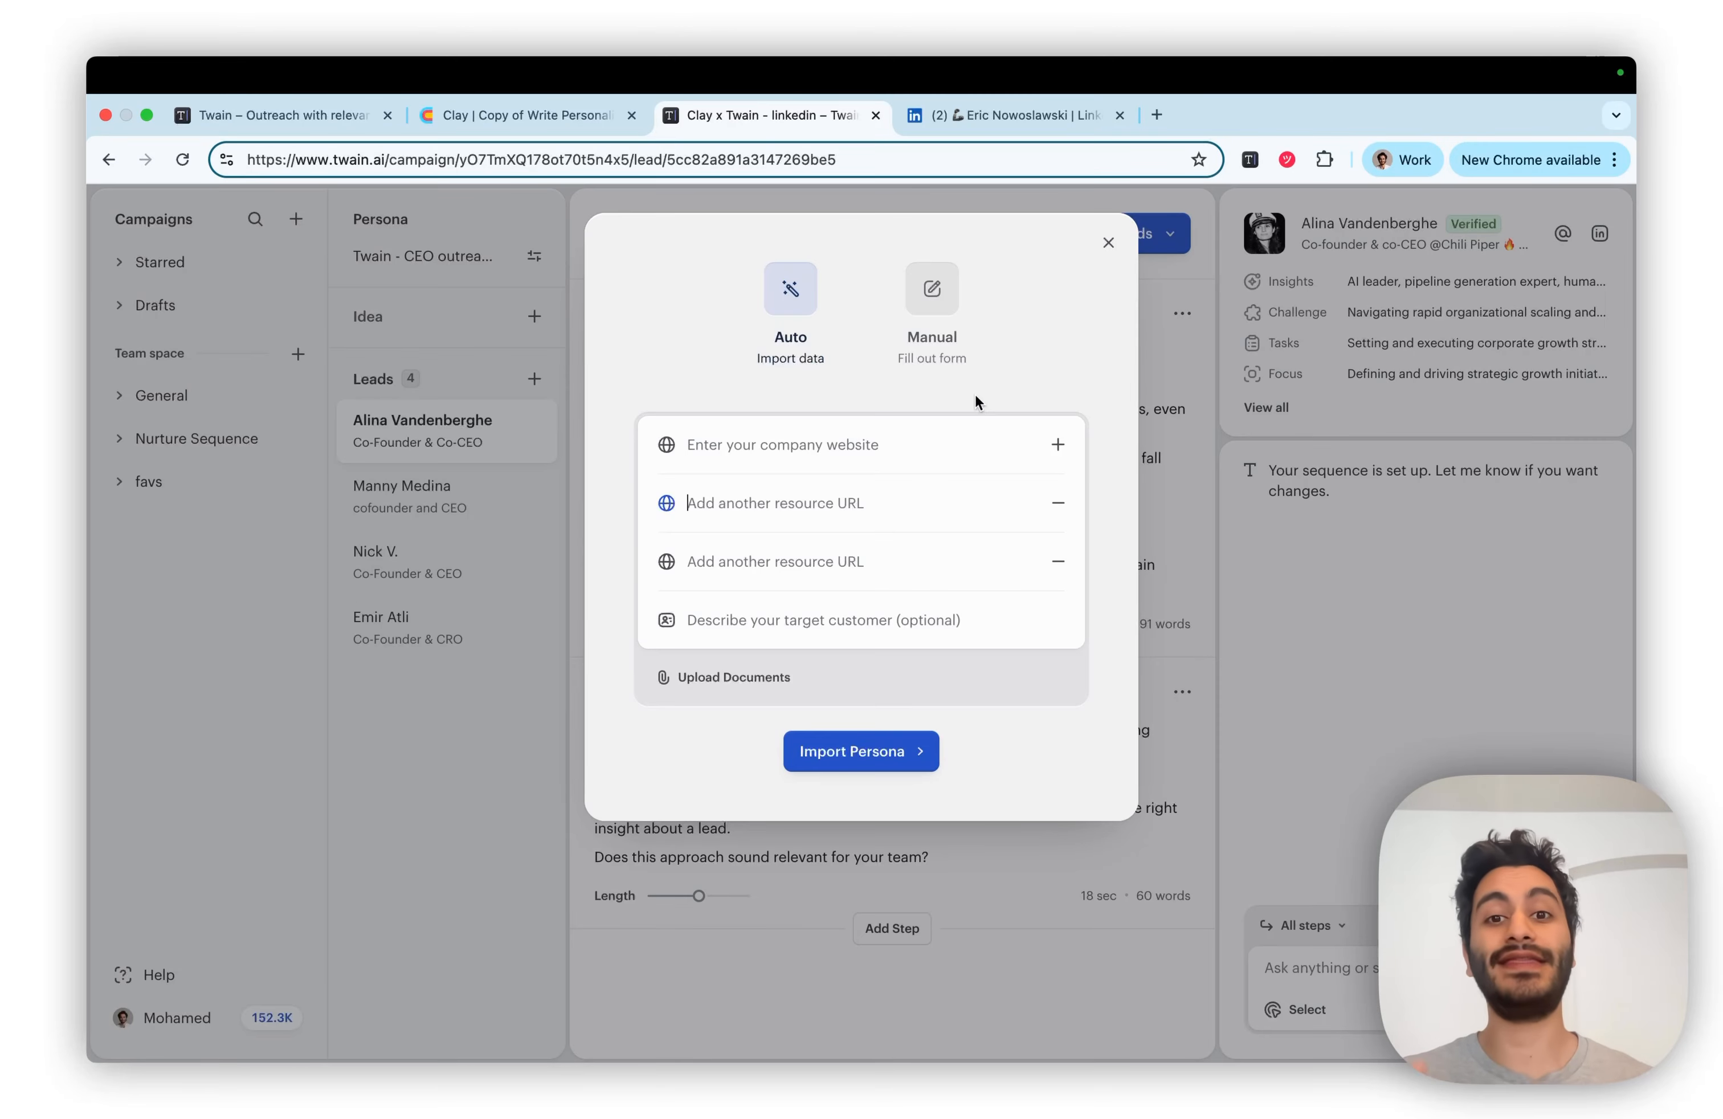
click(1108, 242)
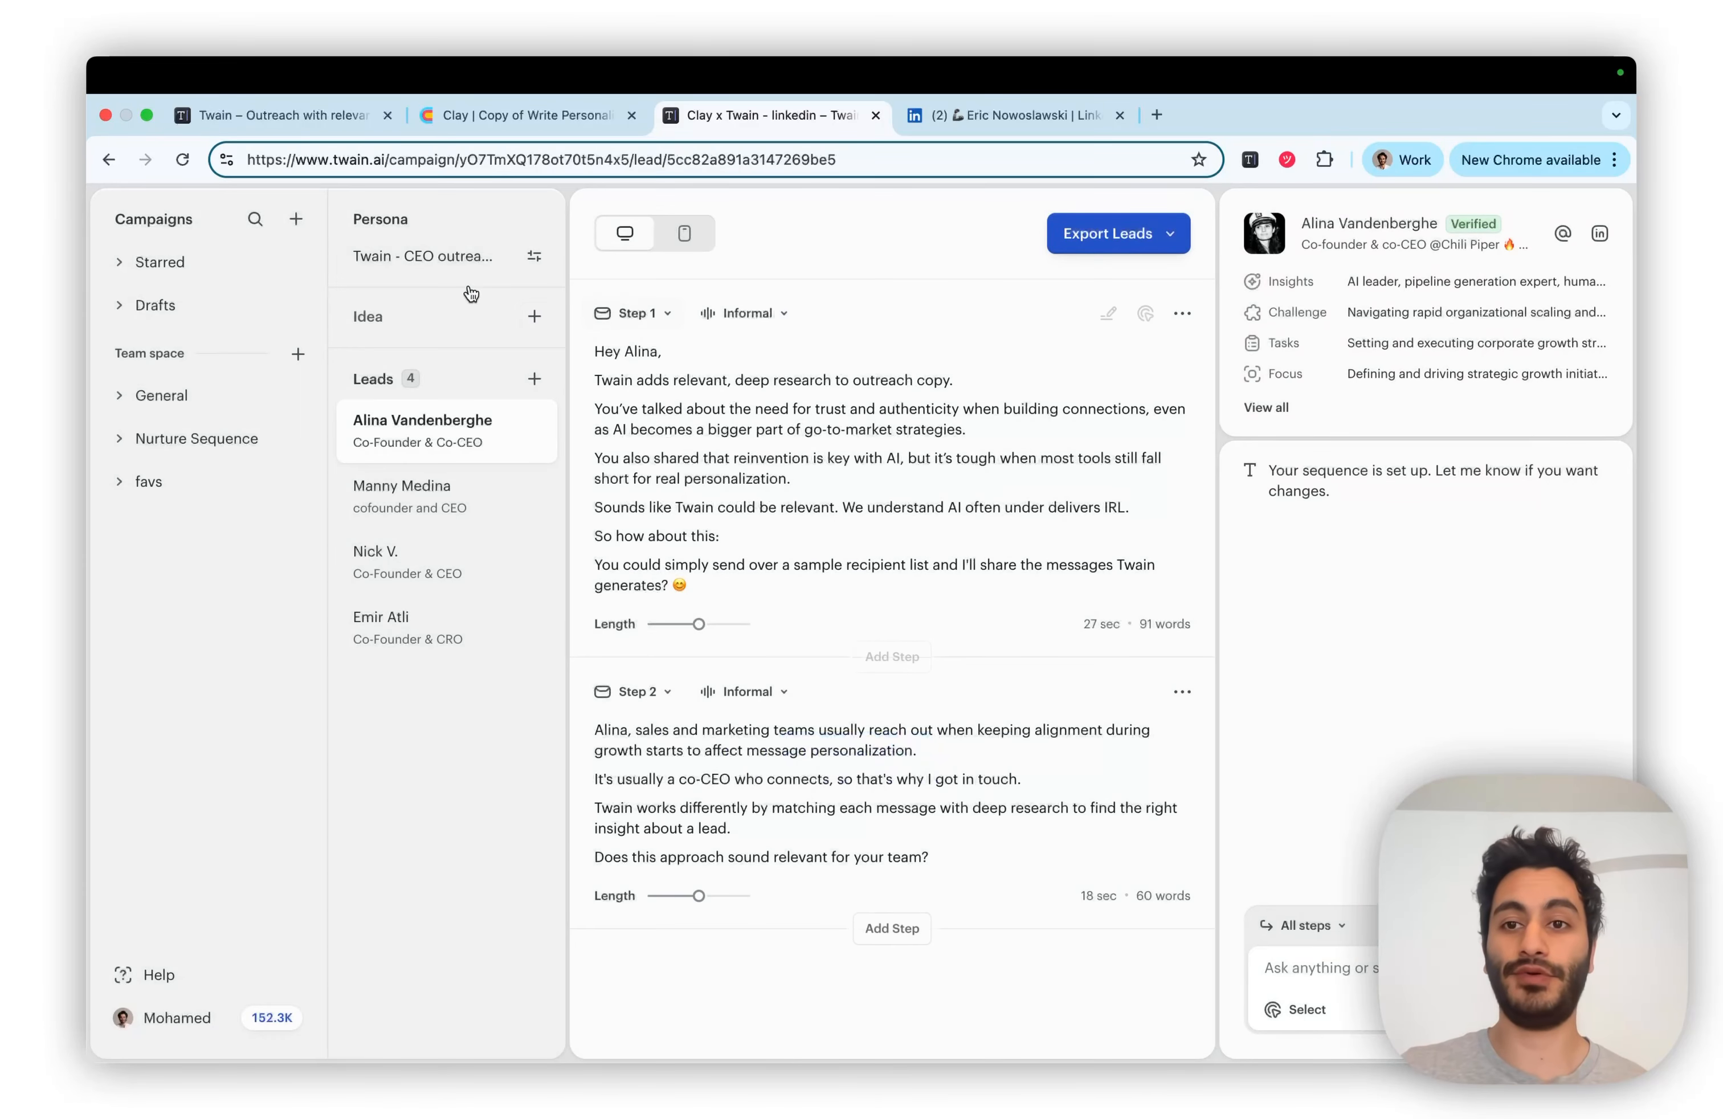
Examine the details of the Twain - CEO outreach linkedin persona and the message framework behind Step 1
click(533, 256)
scroll(716, 609, down, 1)
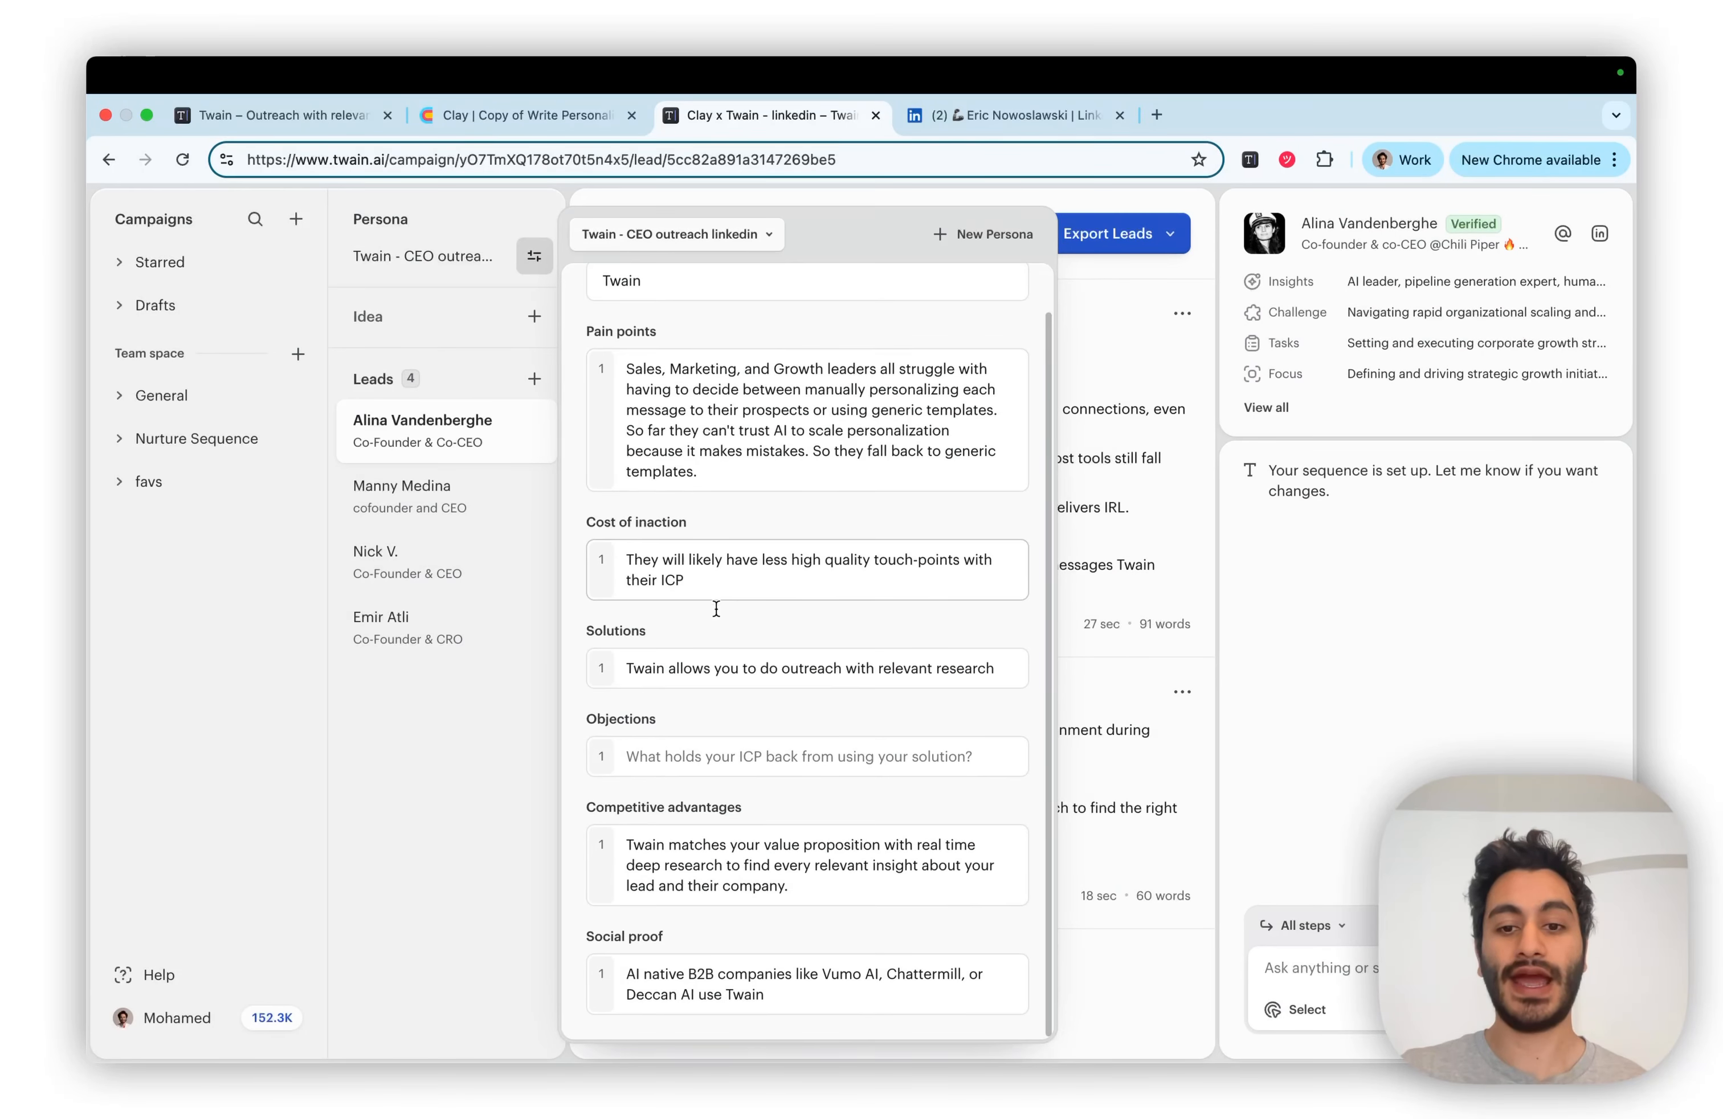
scroll(624, 654, up, 1)
click(462, 771)
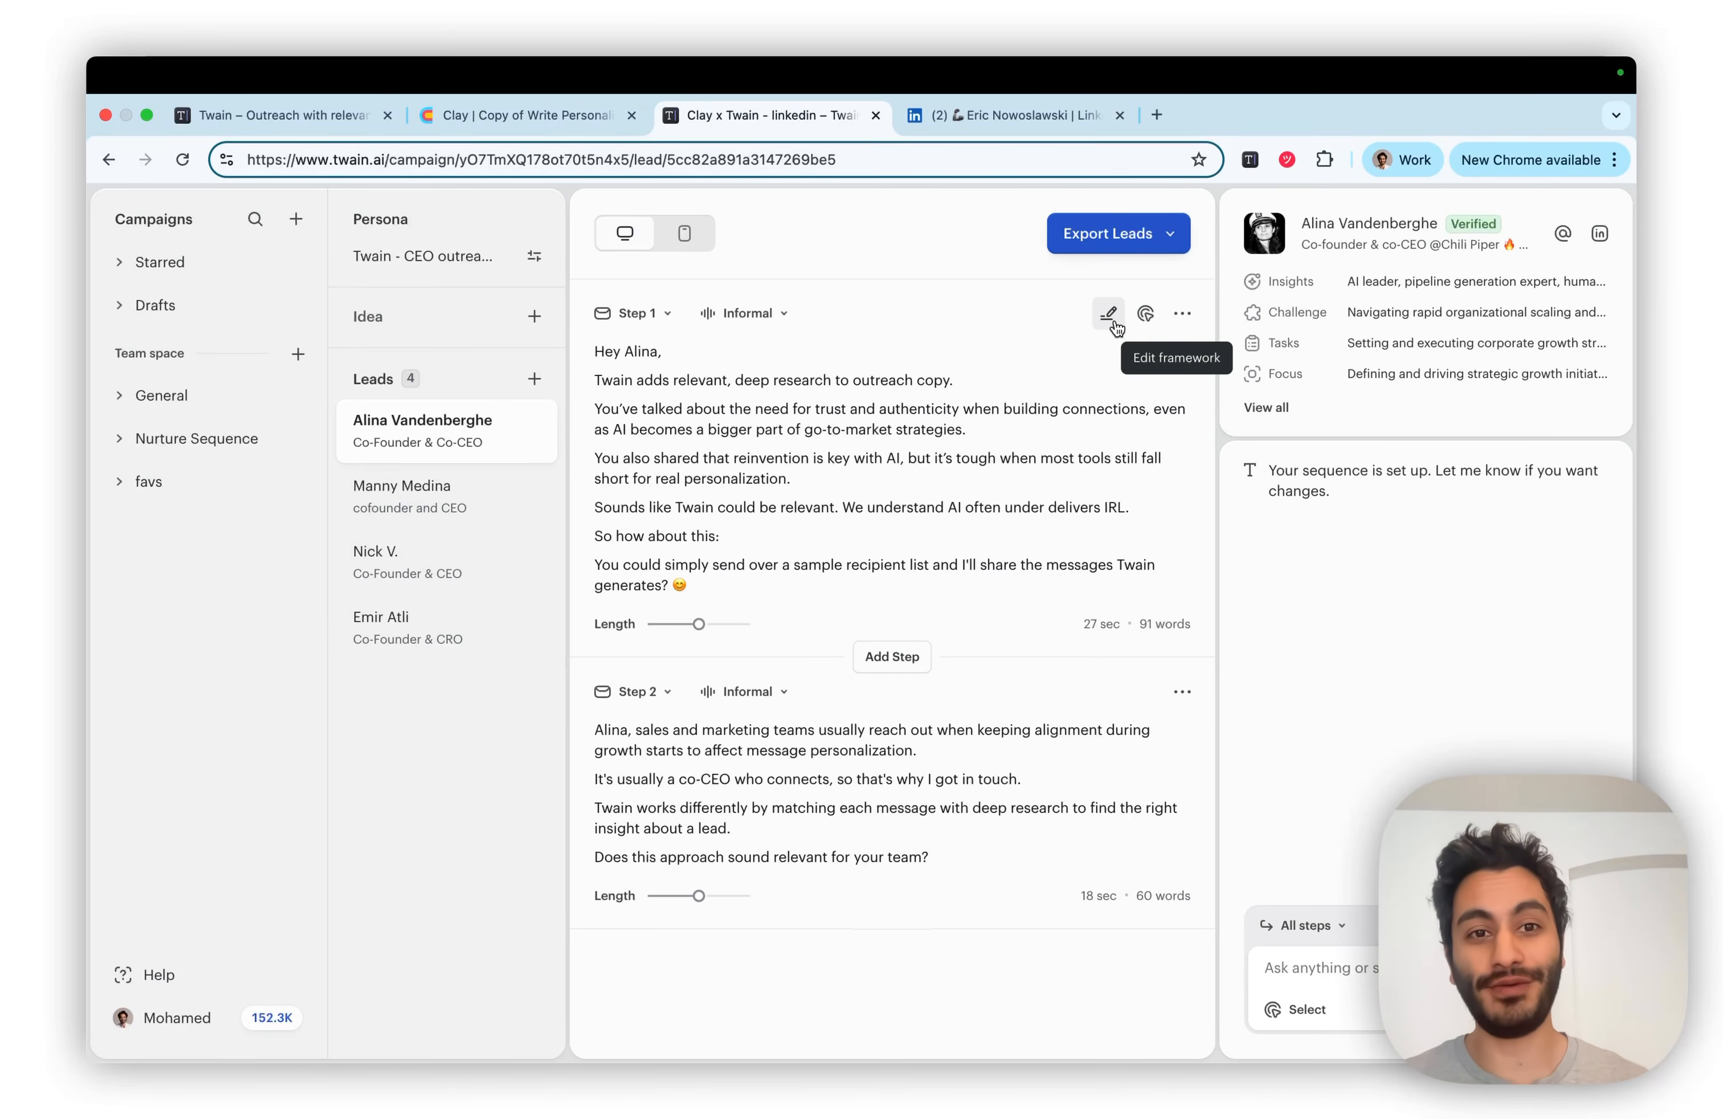
click(1113, 324)
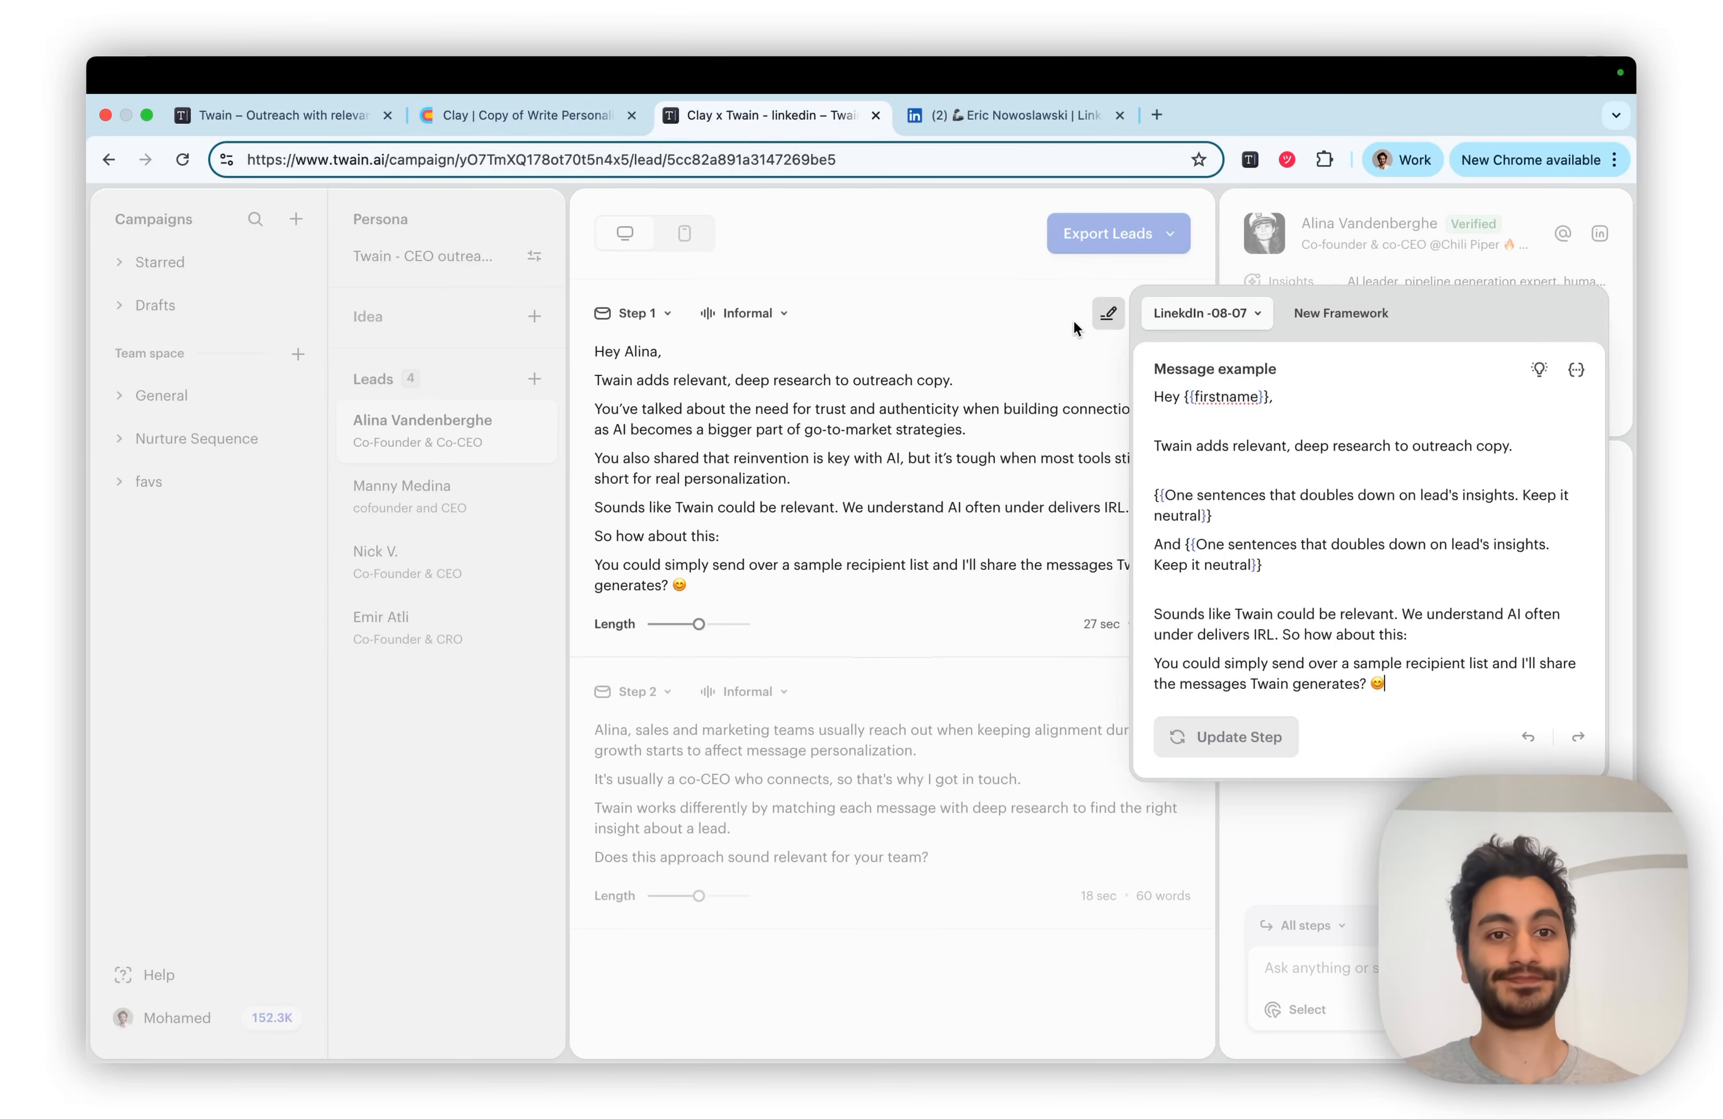
click(1088, 312)
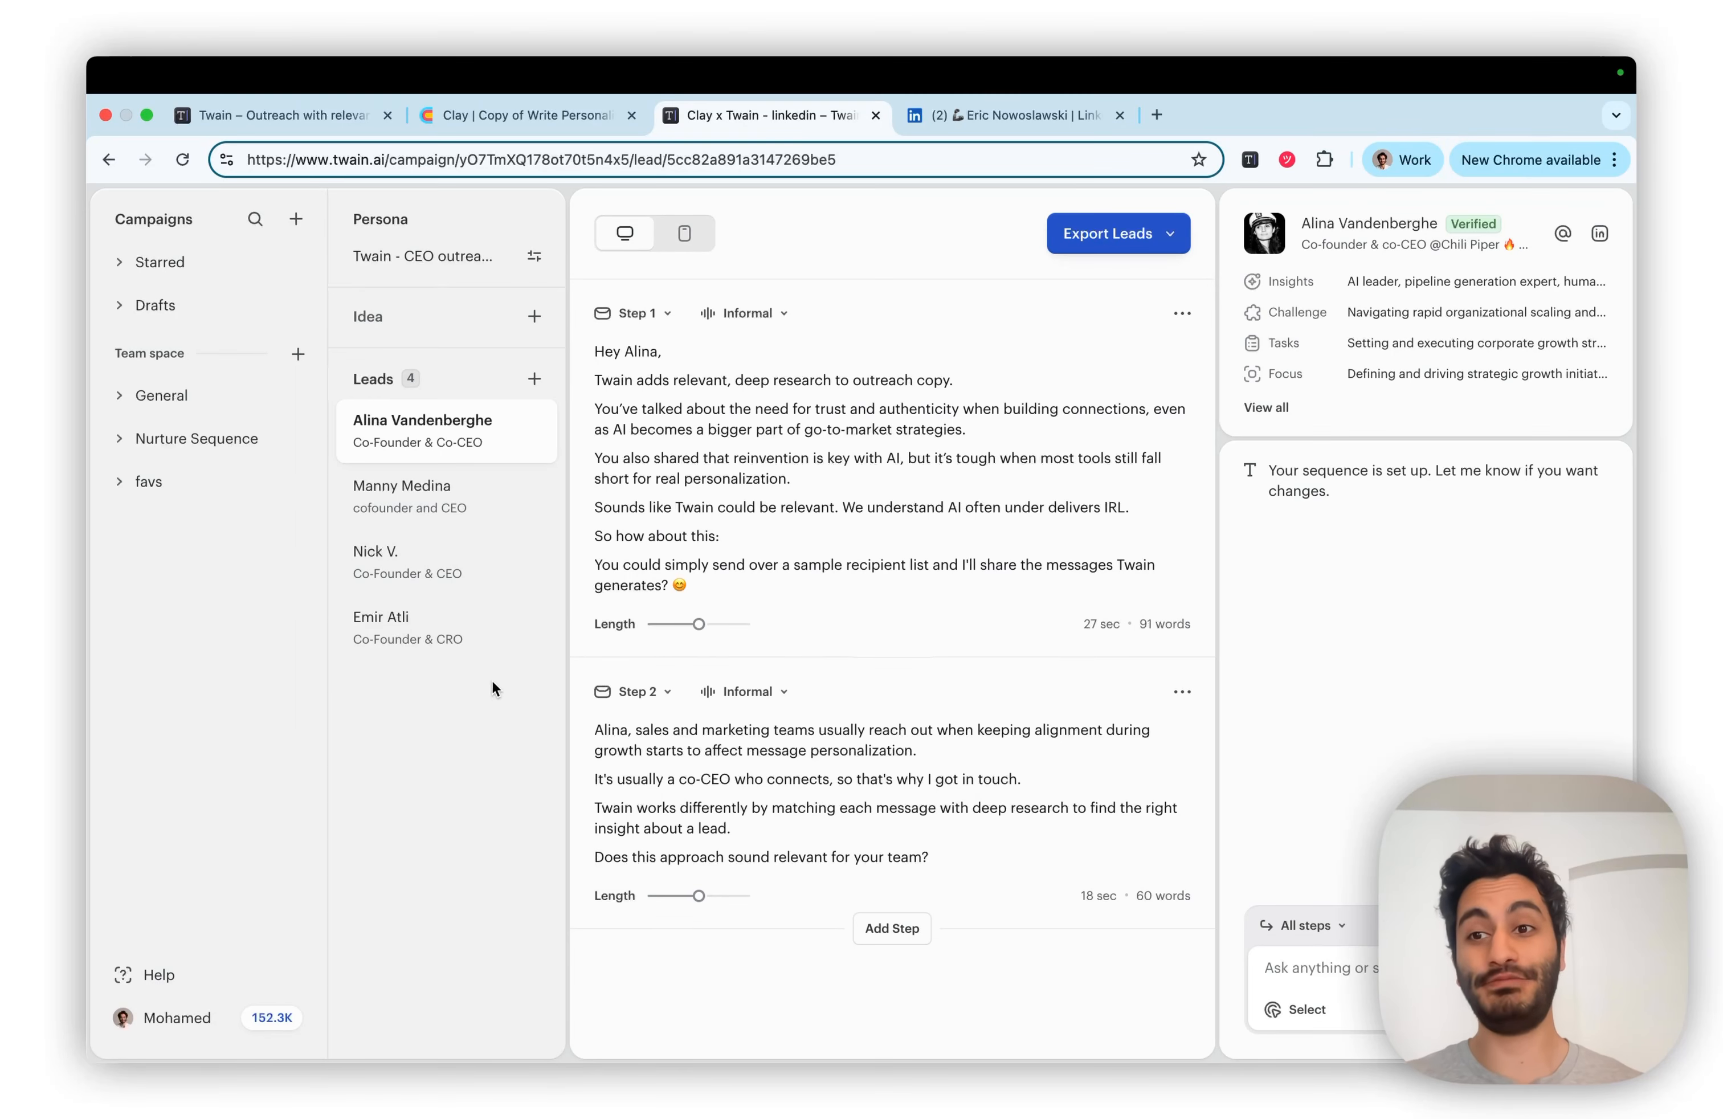
Examine the lead options for duplicating the Clay x Twain - linkedin campaign and switch back to the Clay table
click(232, 312)
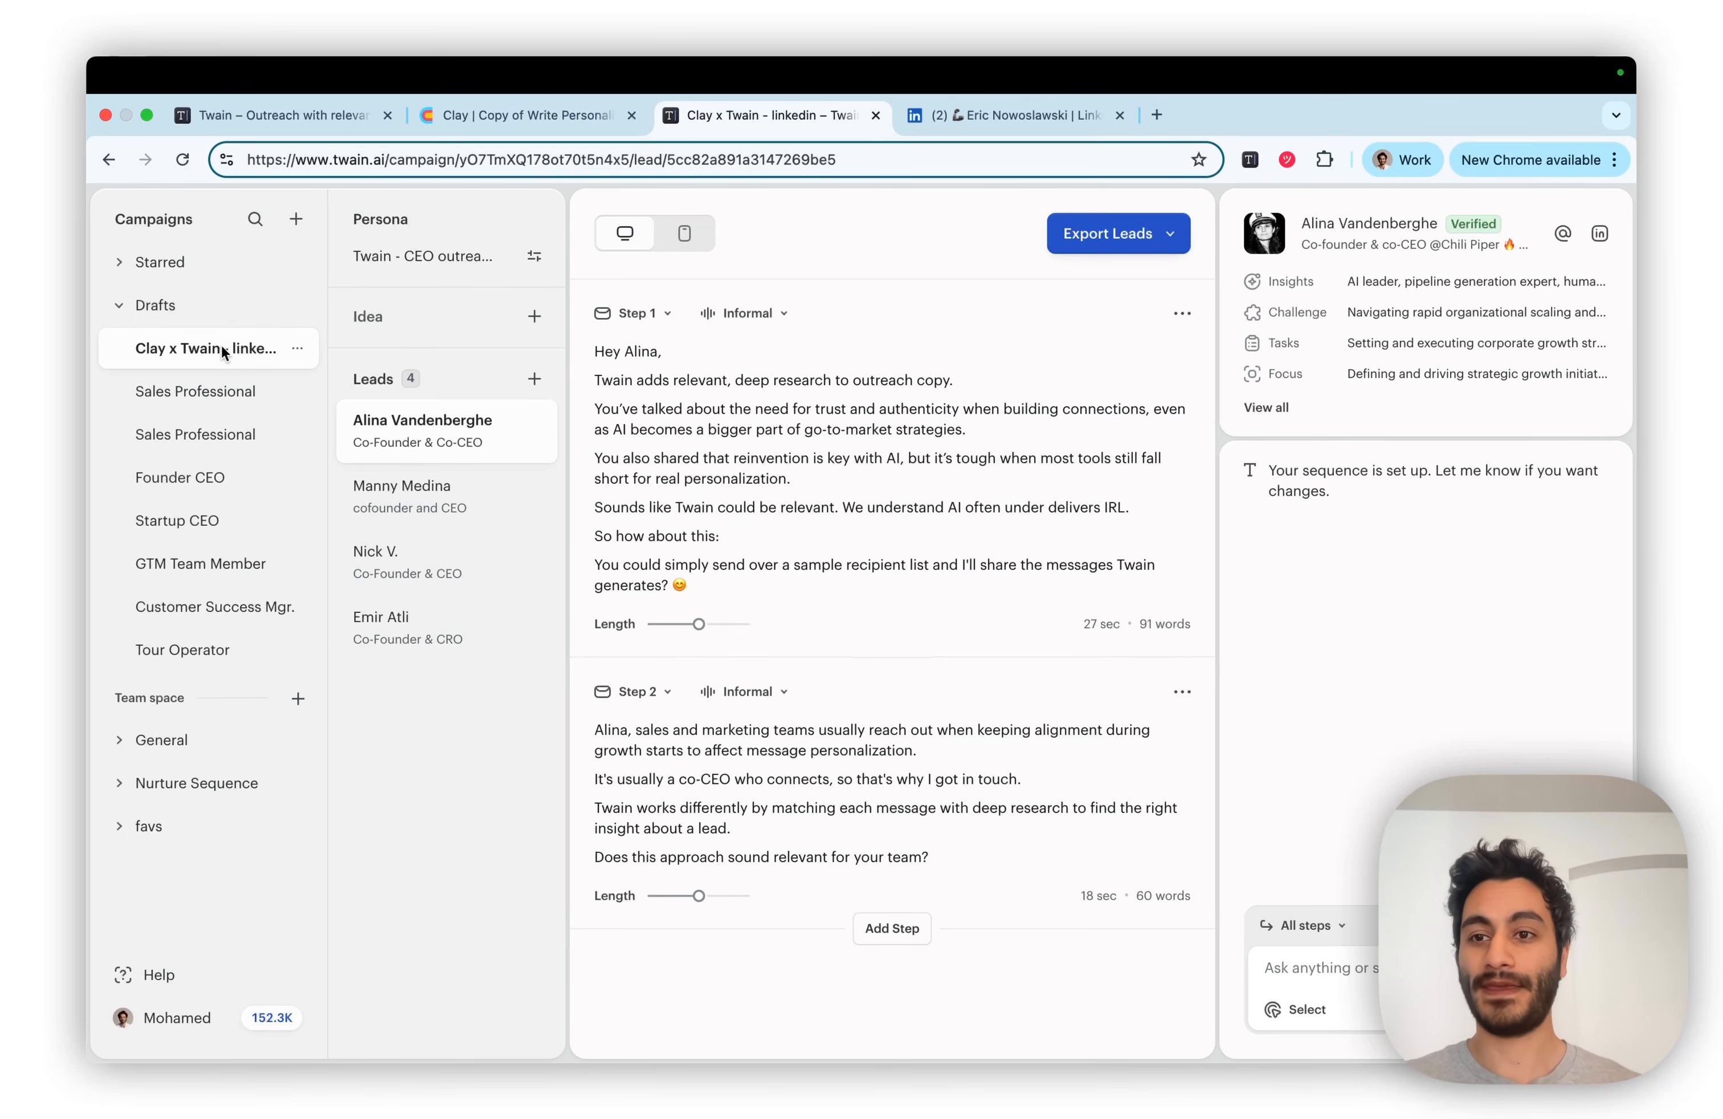
click(296, 351)
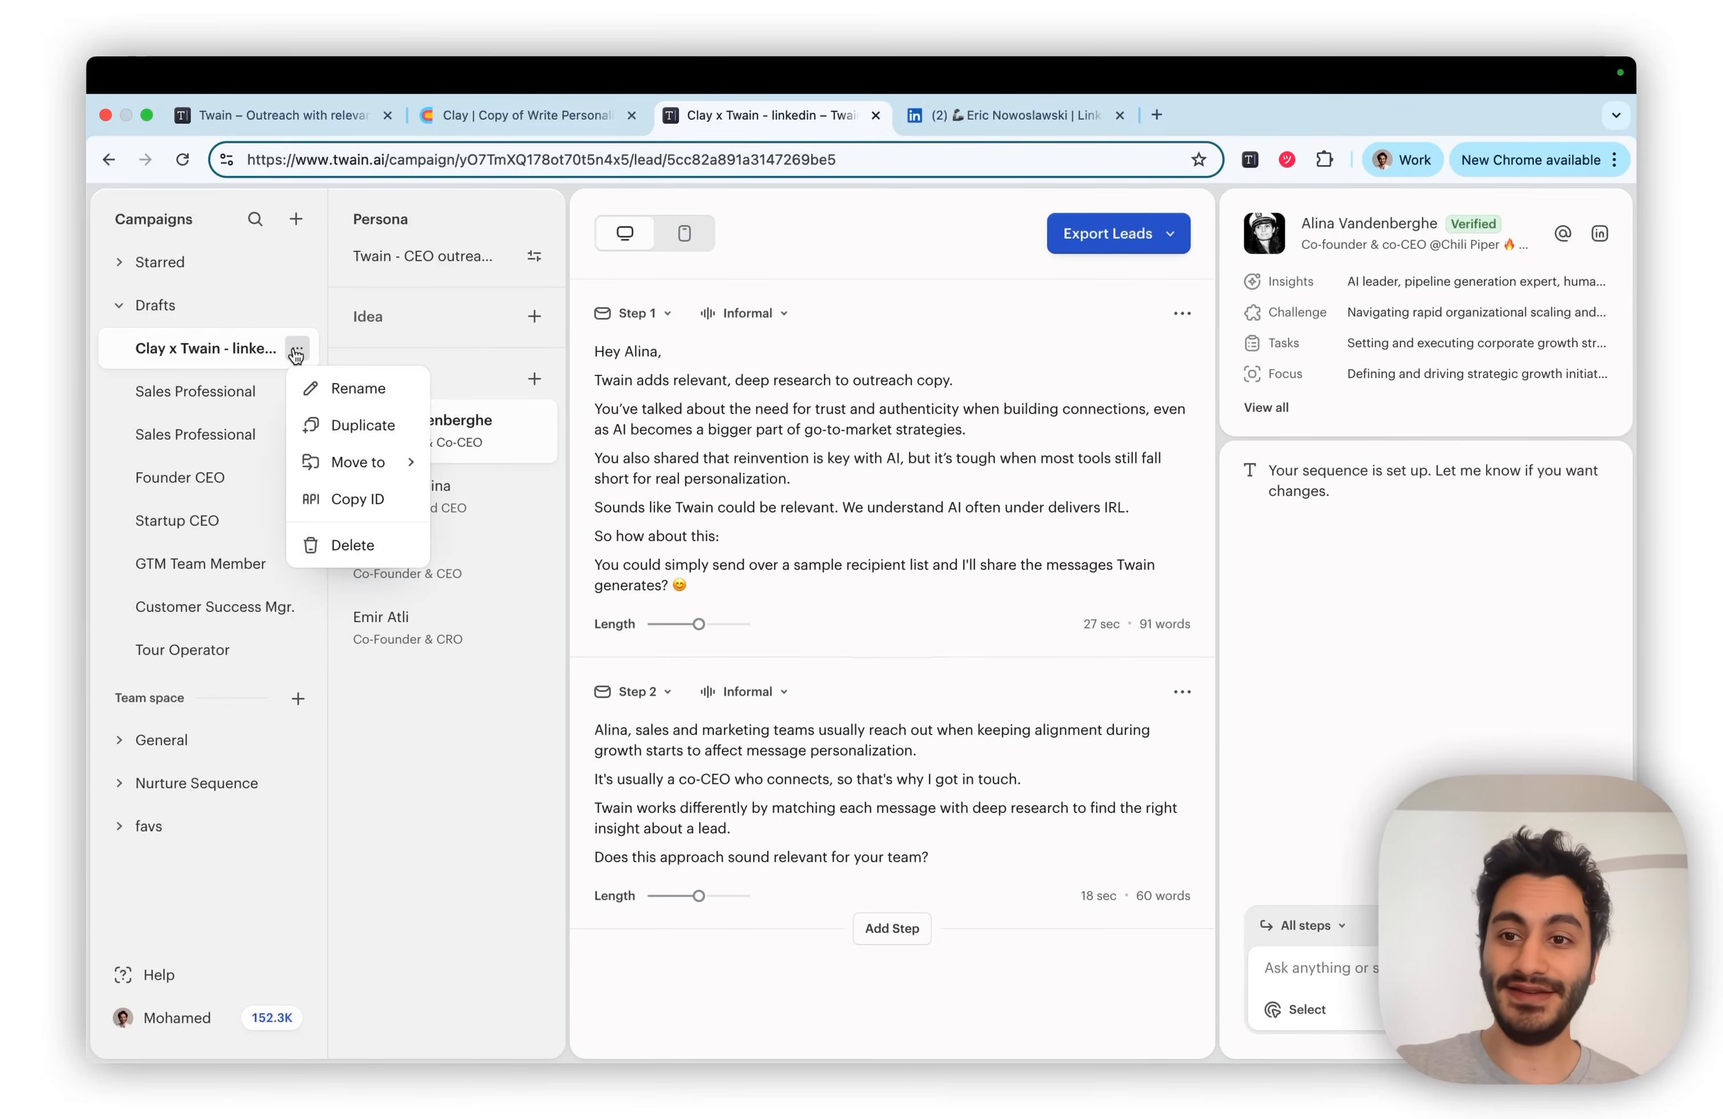
click(372, 425)
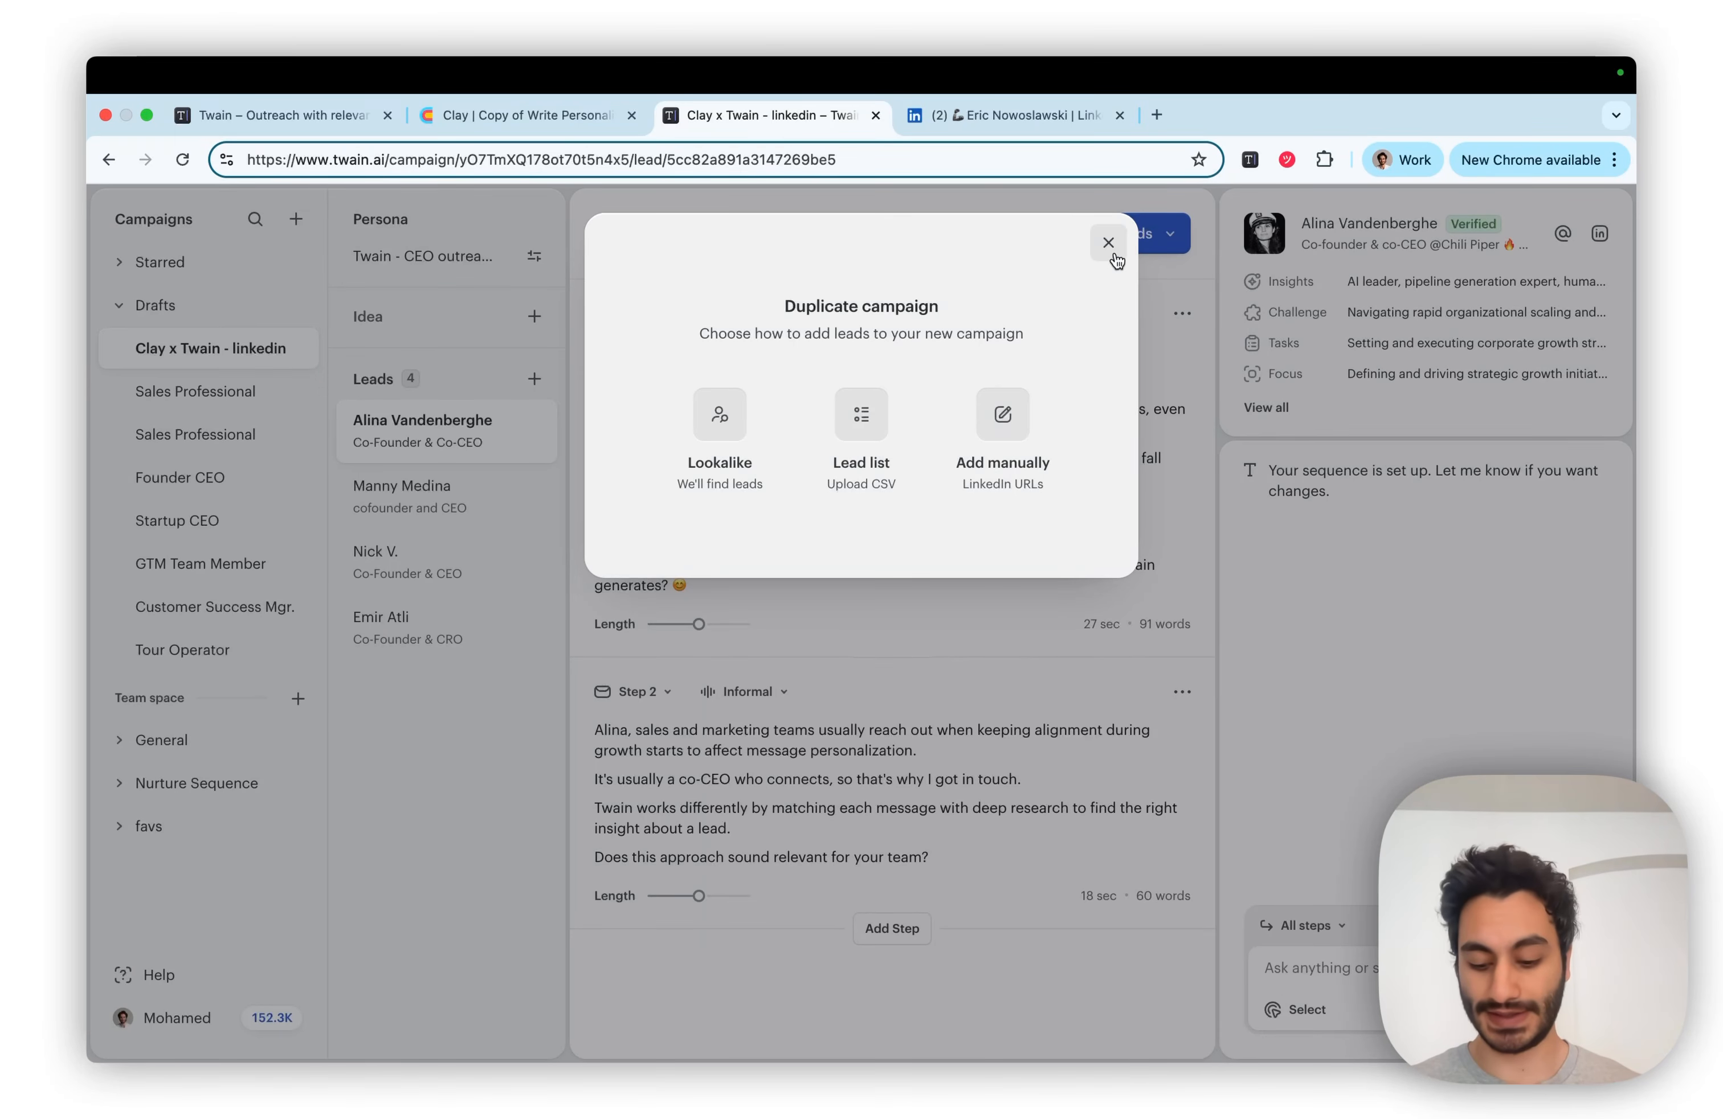
key(XF86MonBrightnessUp)
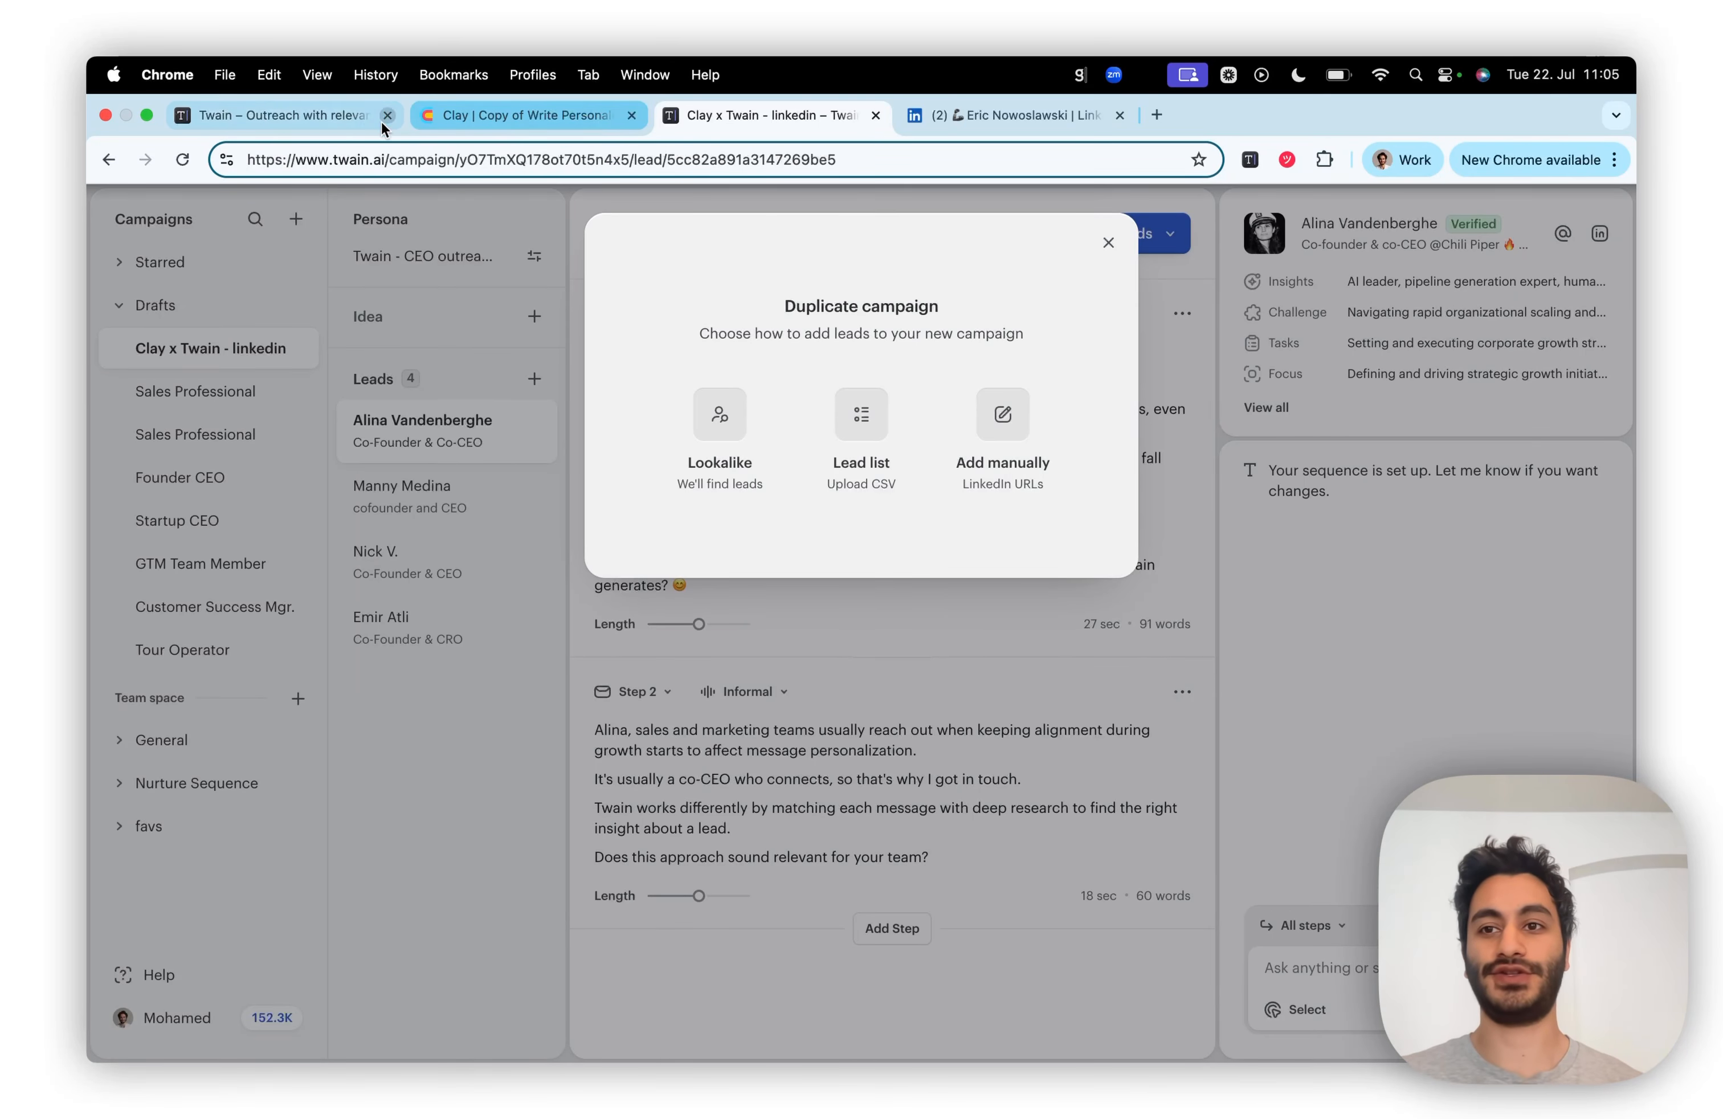
click(468, 117)
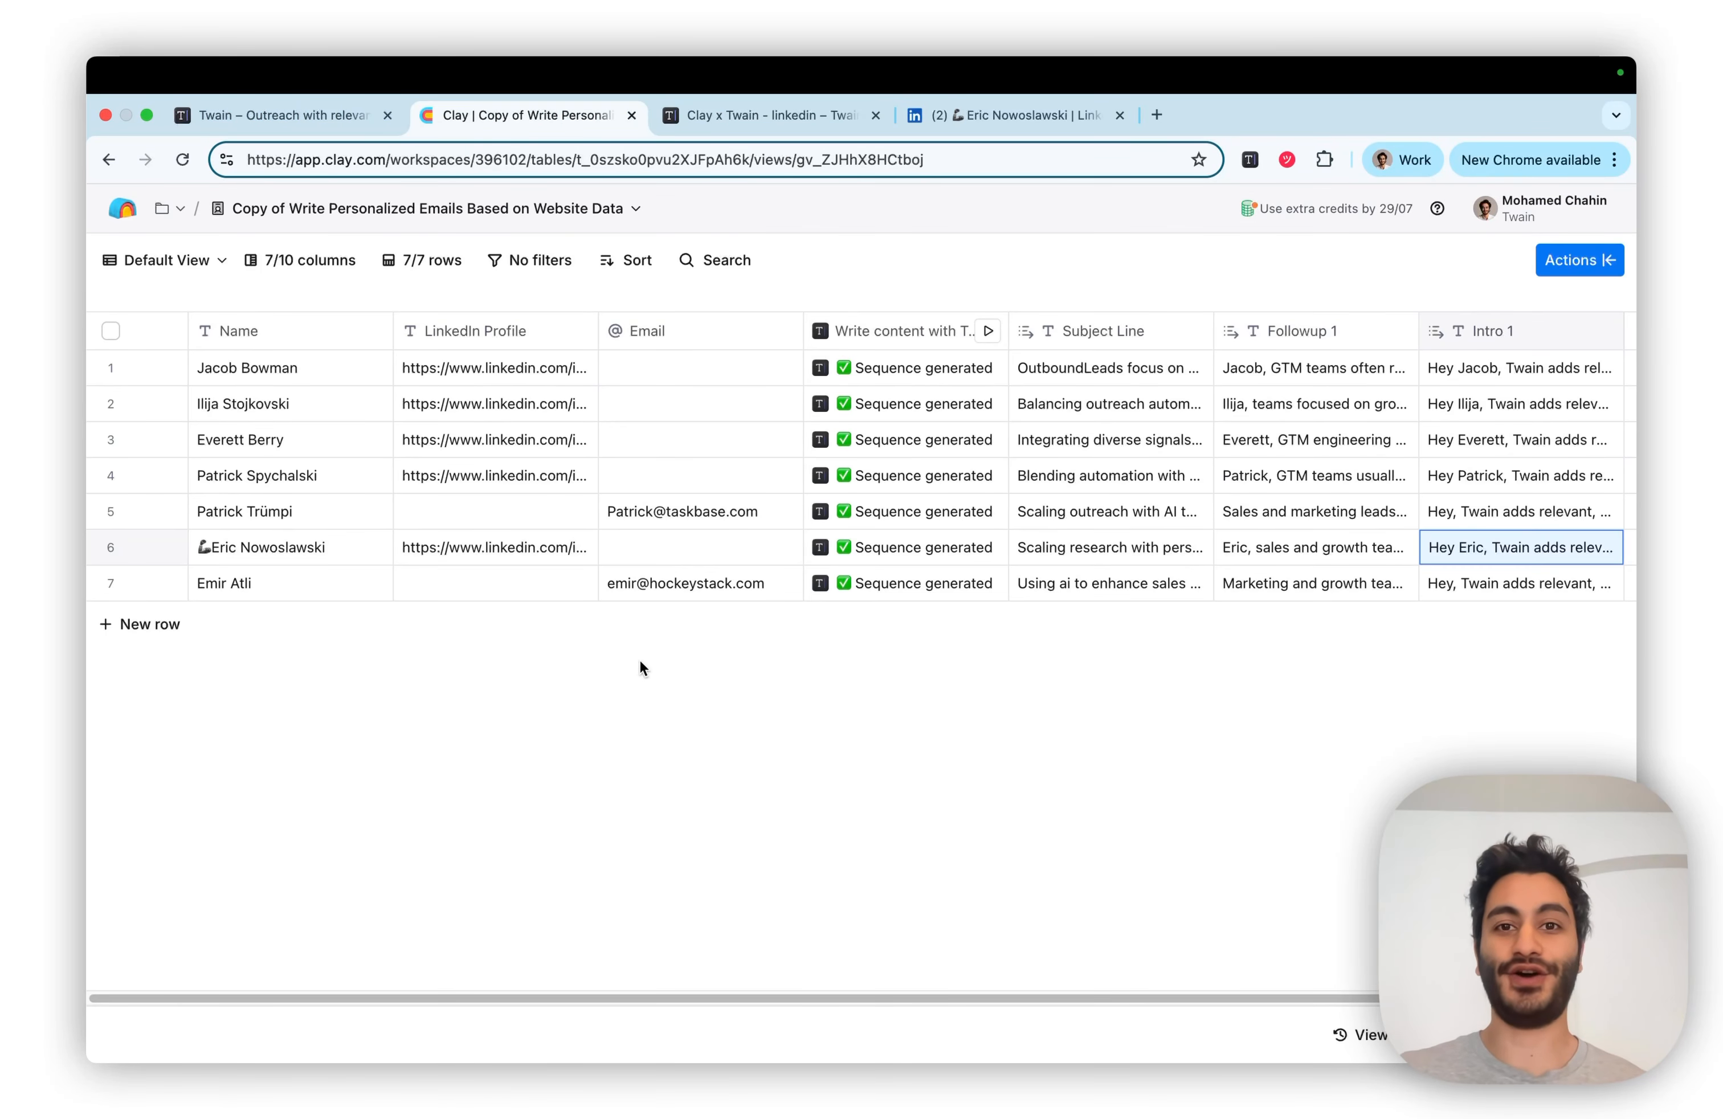